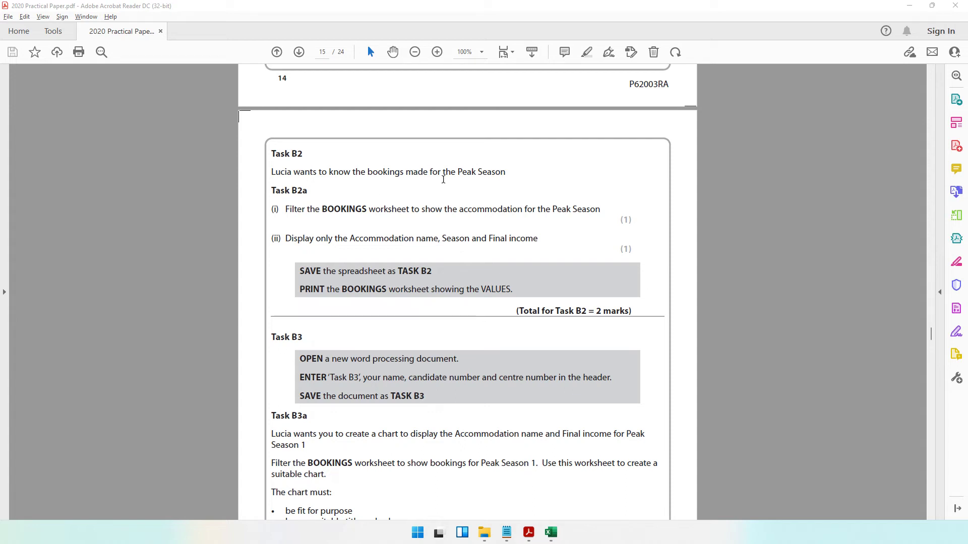
Scroll the PDF to the Task B3a chart instructions and switch to the TASK B1 workbook.
scroll(472, 170, down, 2)
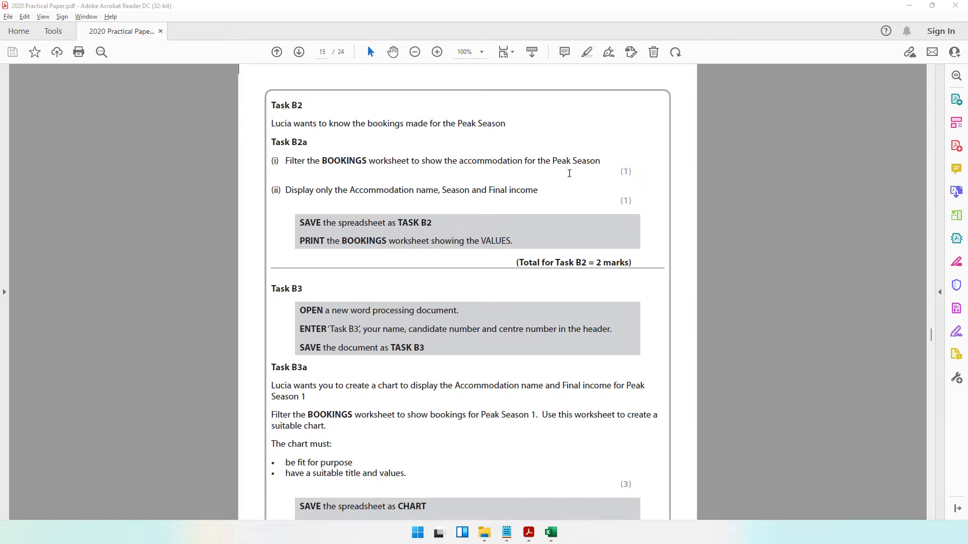
click(557, 535)
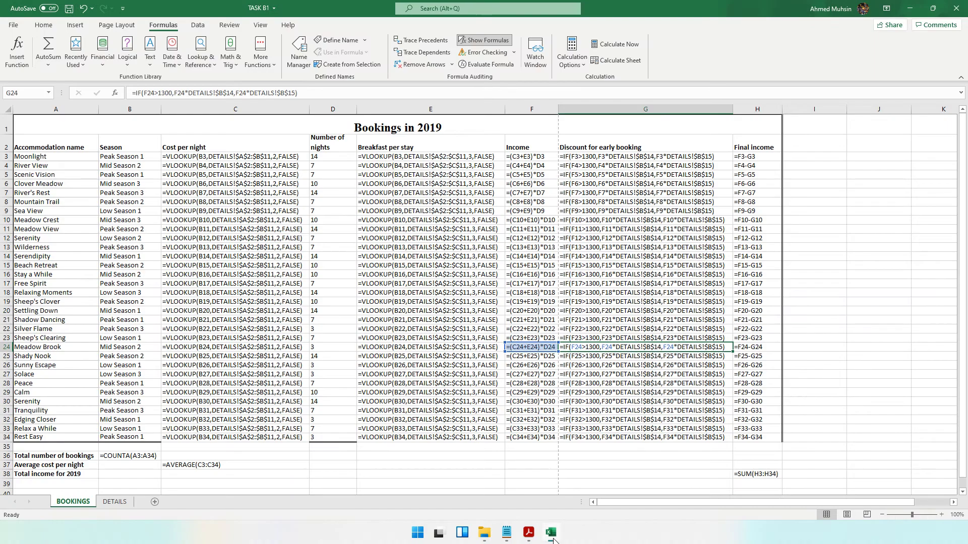
Turn off Show Formulas, AutoFit every BOOKINGS column and widen column B for season names.
click(199, 143)
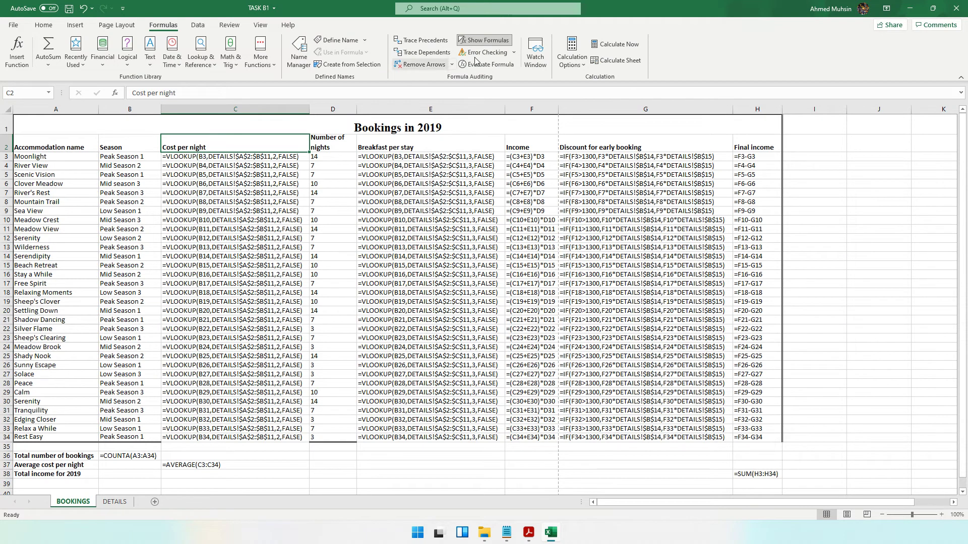
click(483, 40)
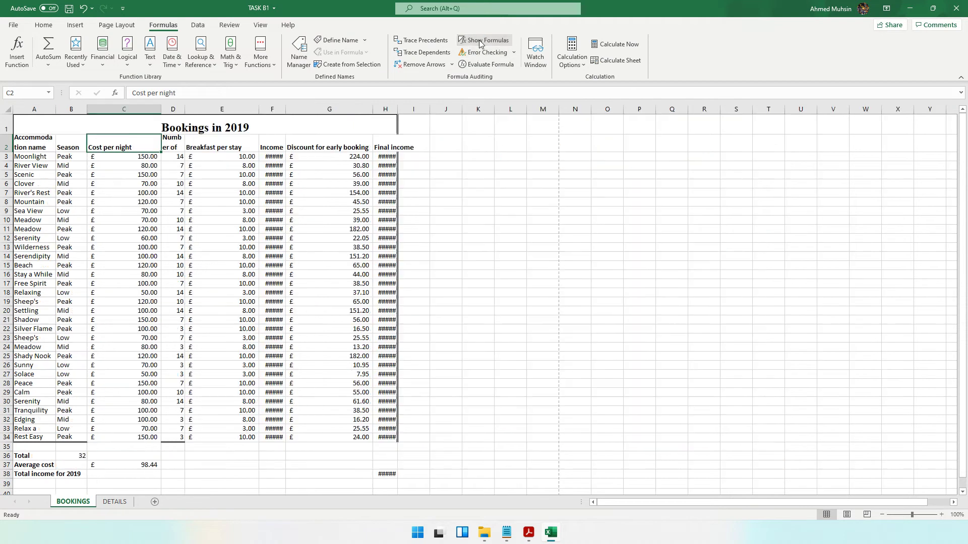
click(8, 109)
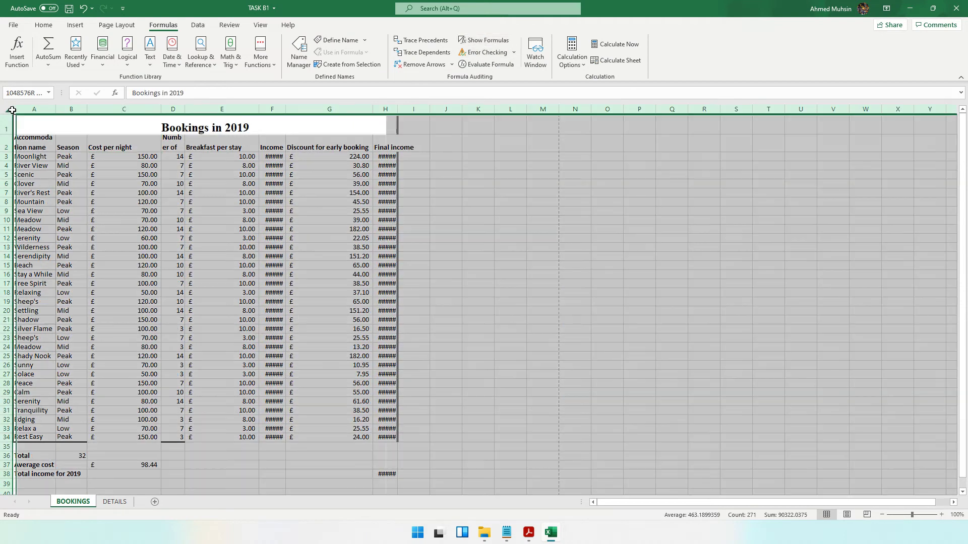
double_click(56, 109)
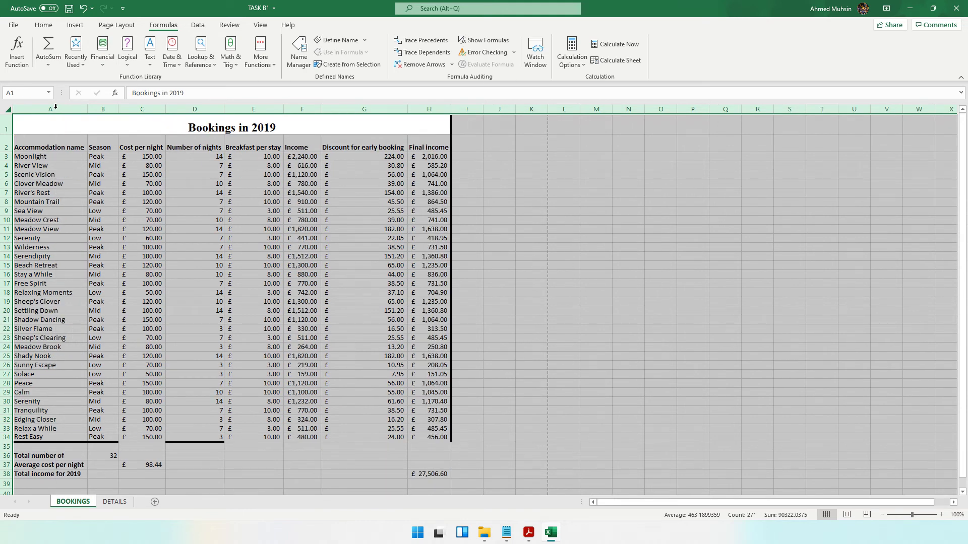
click(379, 222)
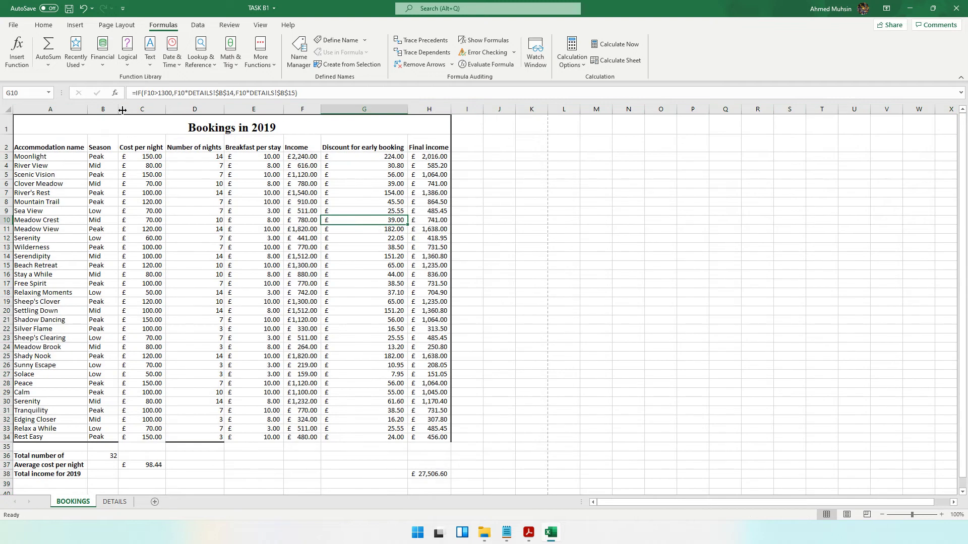
drag(119, 110, 139, 114)
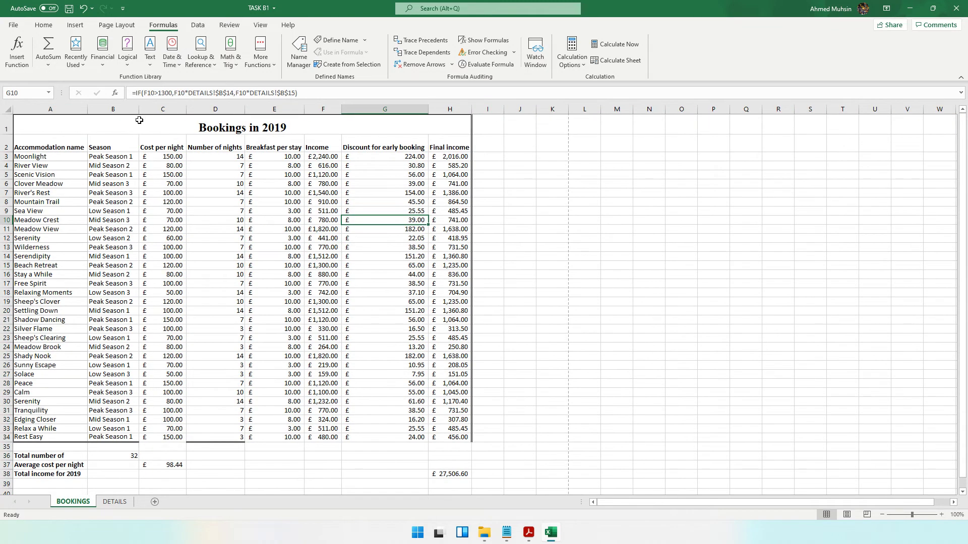
click(115, 166)
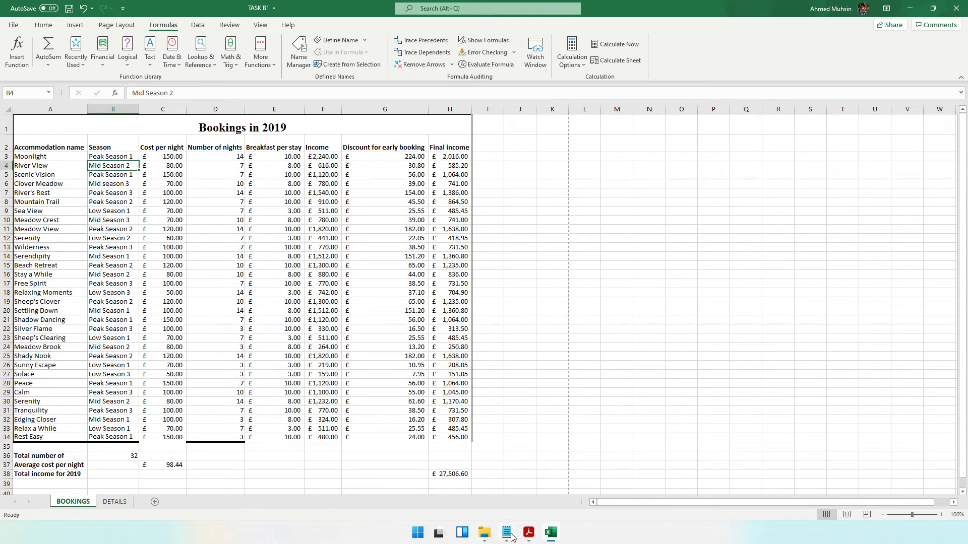
Reread the Task B2a filter instruction in the PDF, then return to Excel.
click(528, 533)
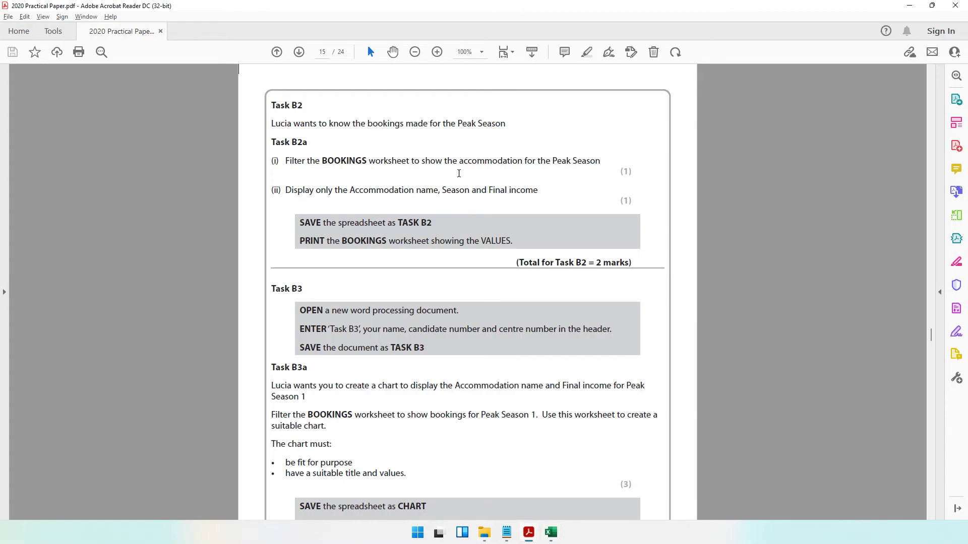
drag(459, 161, 551, 161)
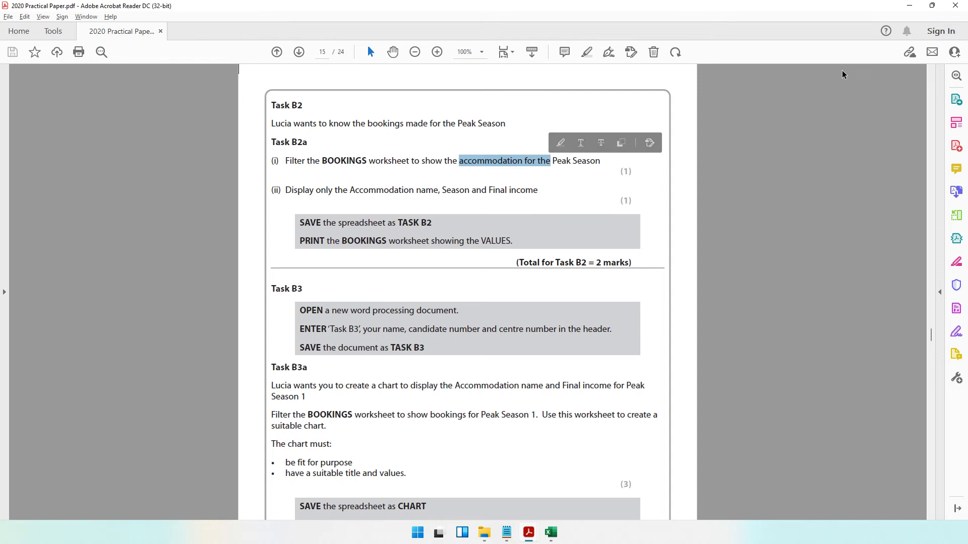
click(910, 7)
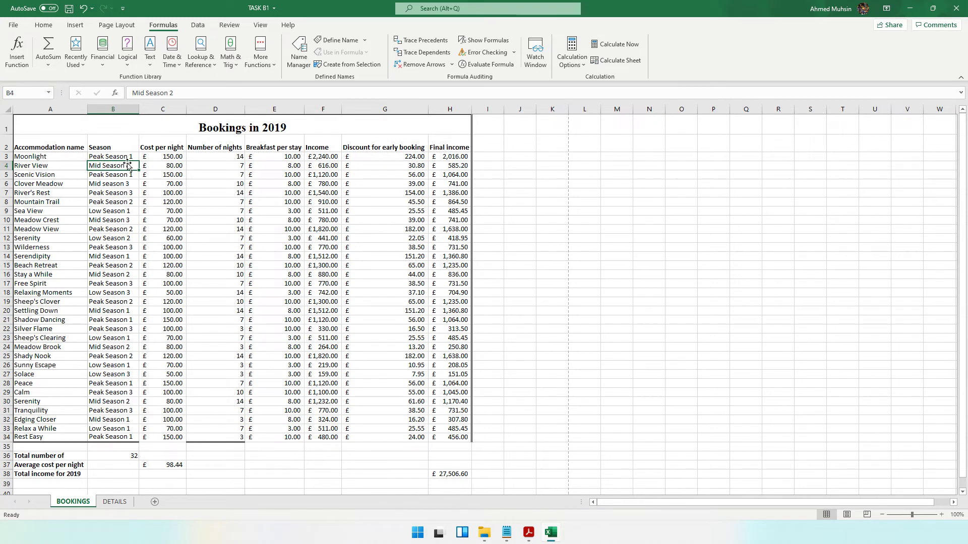
Turn on Filter for the BOOKINGS table headings from cell A2.
drag(55, 150, 446, 150)
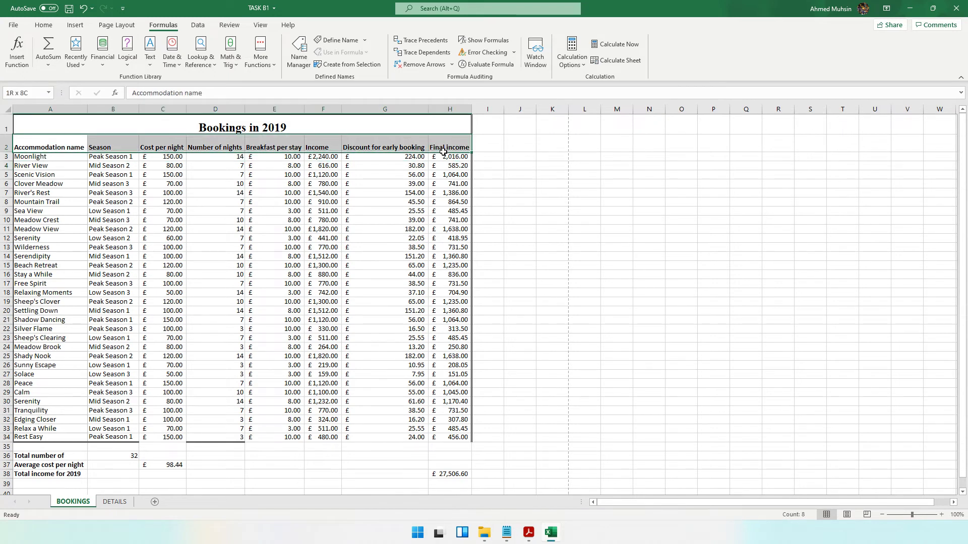
click(79, 148)
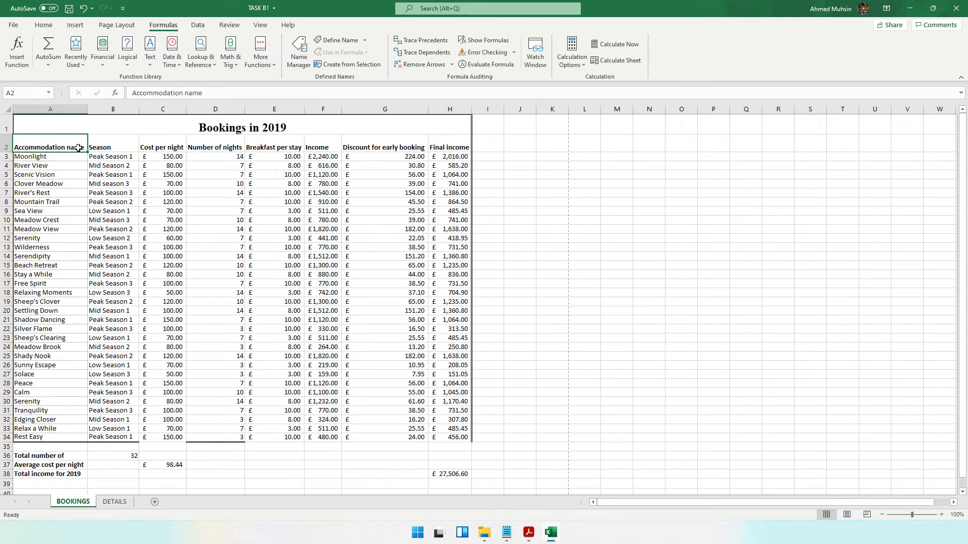
click(43, 24)
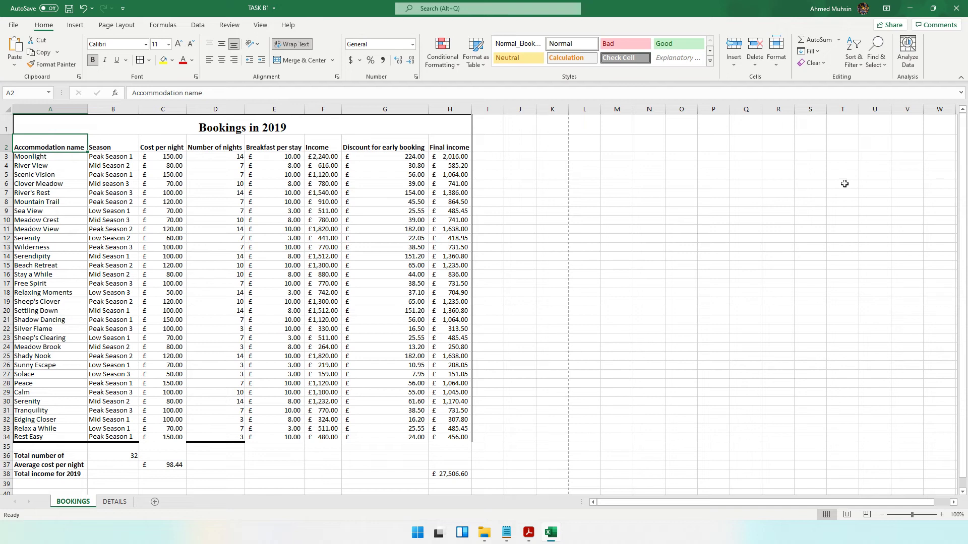
click(852, 59)
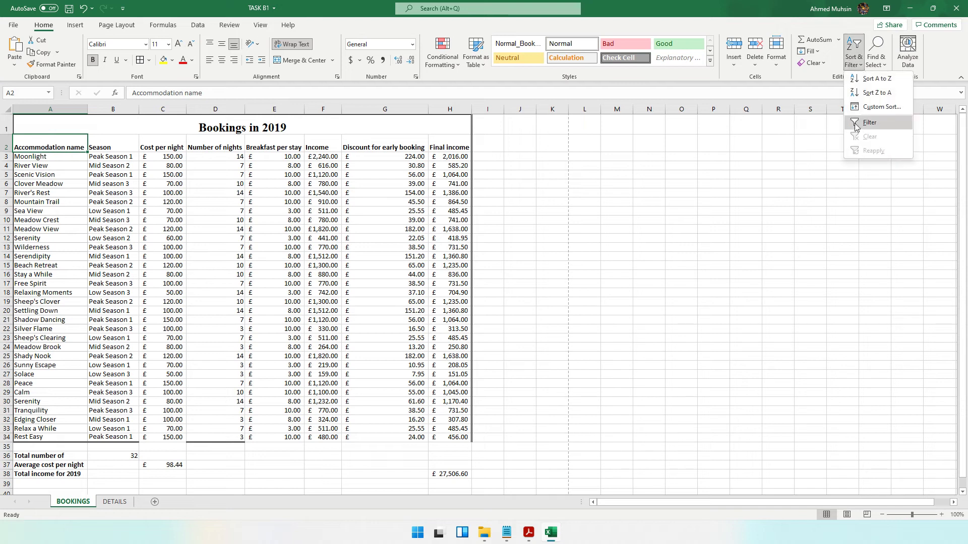
click(855, 129)
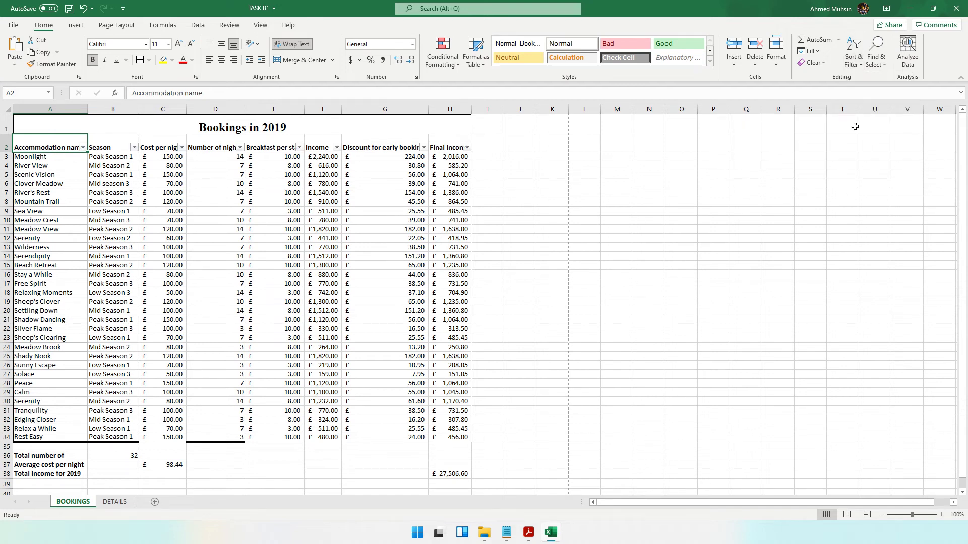
Filter the Season column to show only Peak Season 1, 2 and 3.
click(134, 148)
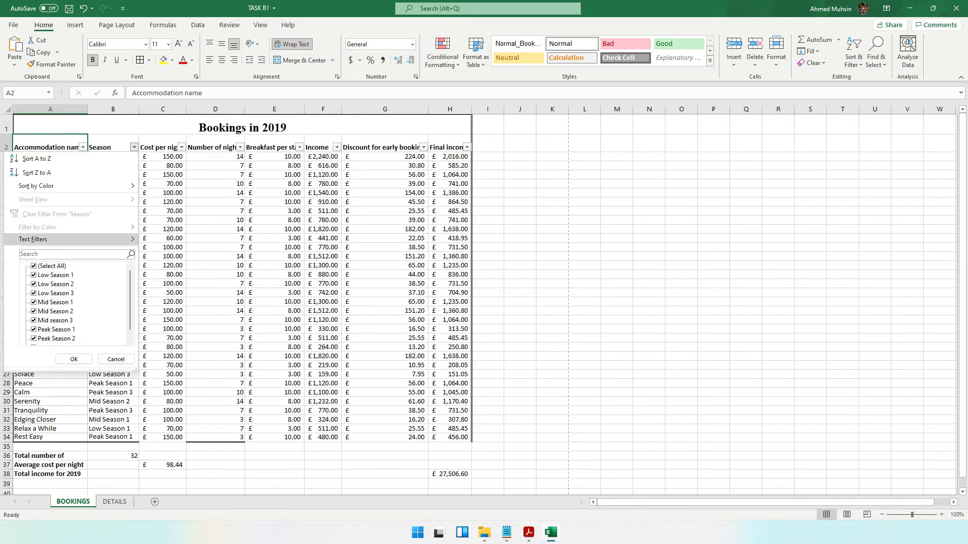
click(34, 266)
scroll(43, 280, down, 1)
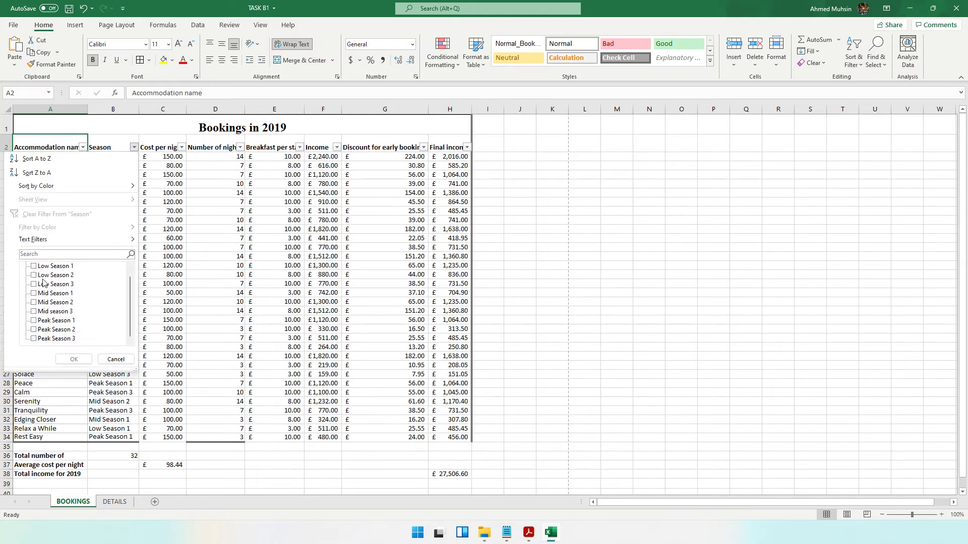
click(33, 320)
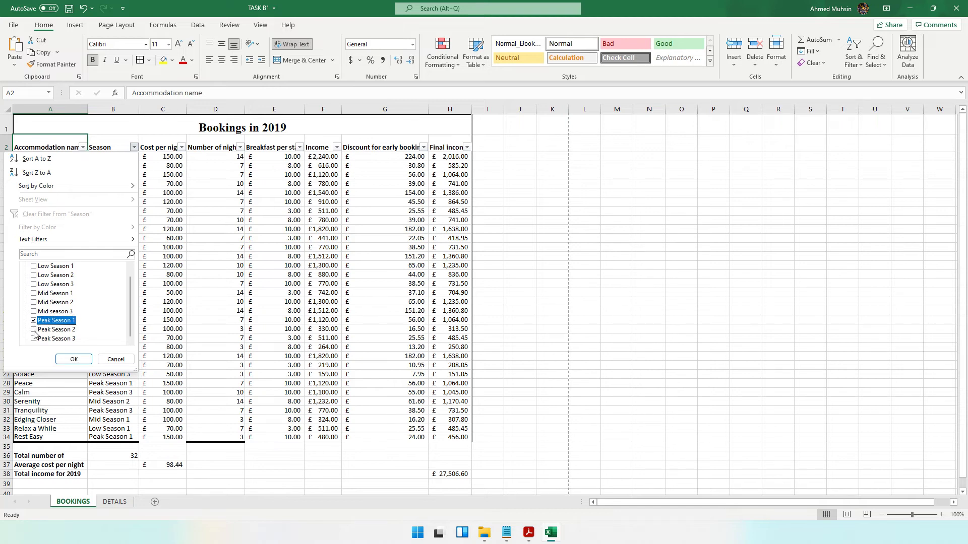
click(34, 330)
click(33, 338)
scroll(67, 321, up, 1)
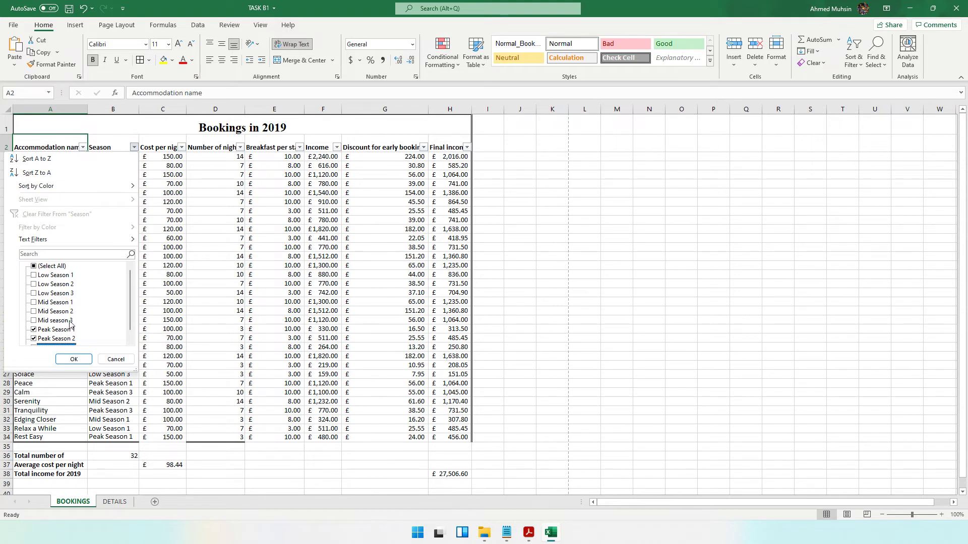
scroll(70, 312, down, 1)
click(72, 359)
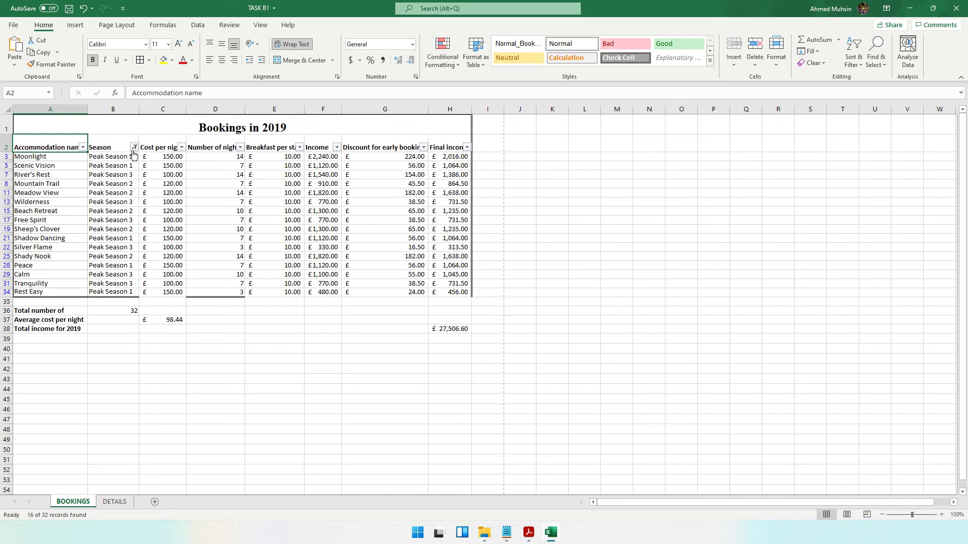
Clear the Season filter so all 32 bookings show again.
click(134, 147)
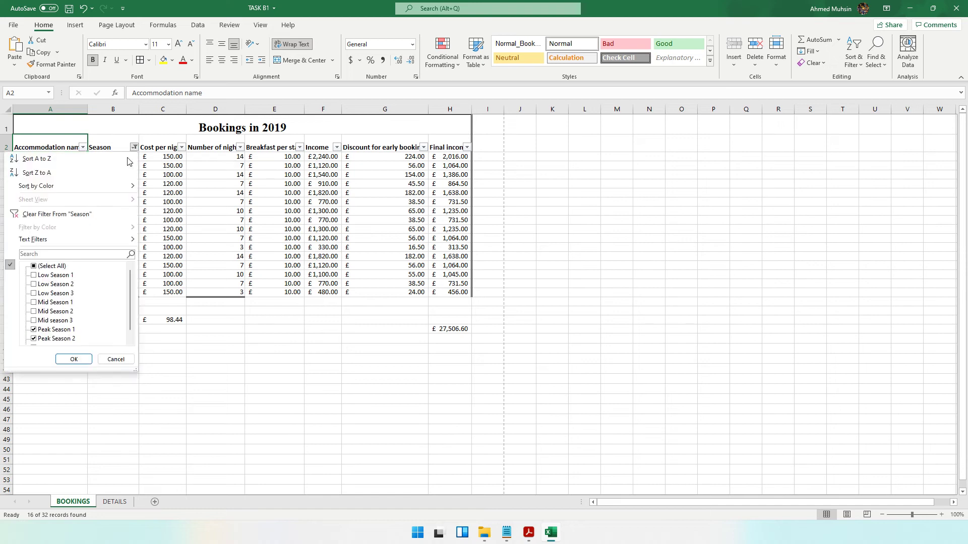
click(40, 214)
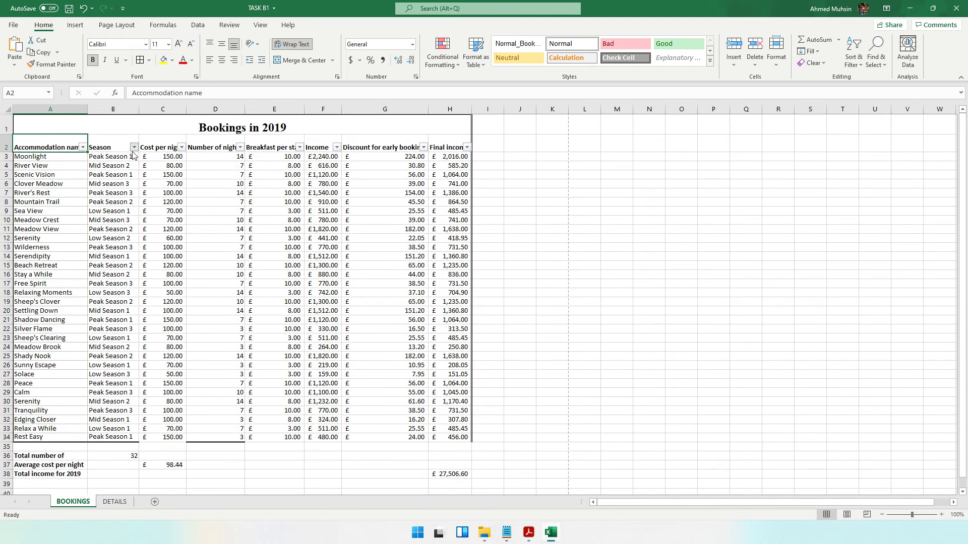
click(135, 147)
Apply a custom Season filter 'contains Peak', leaving 16 of 32 bookings shown.
mouse_move(46, 242)
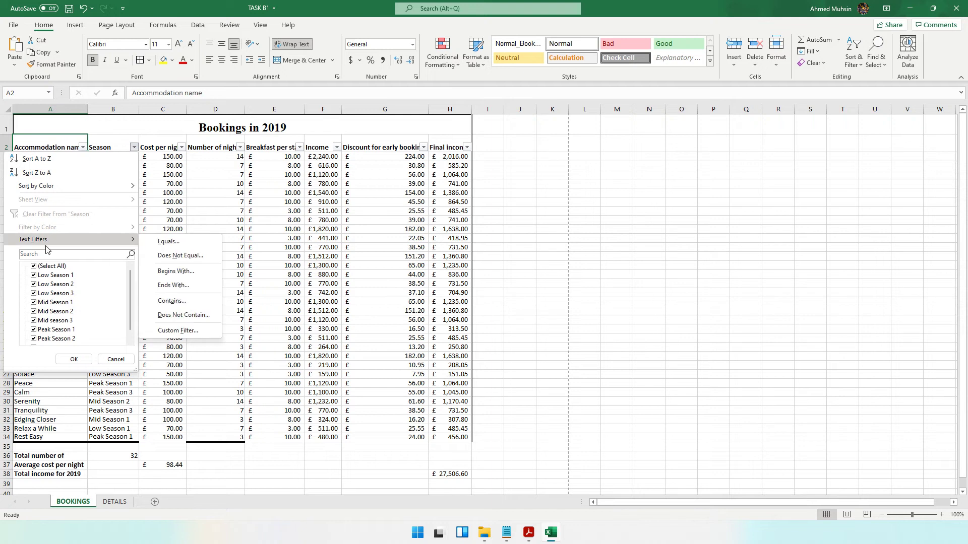
click(169, 303)
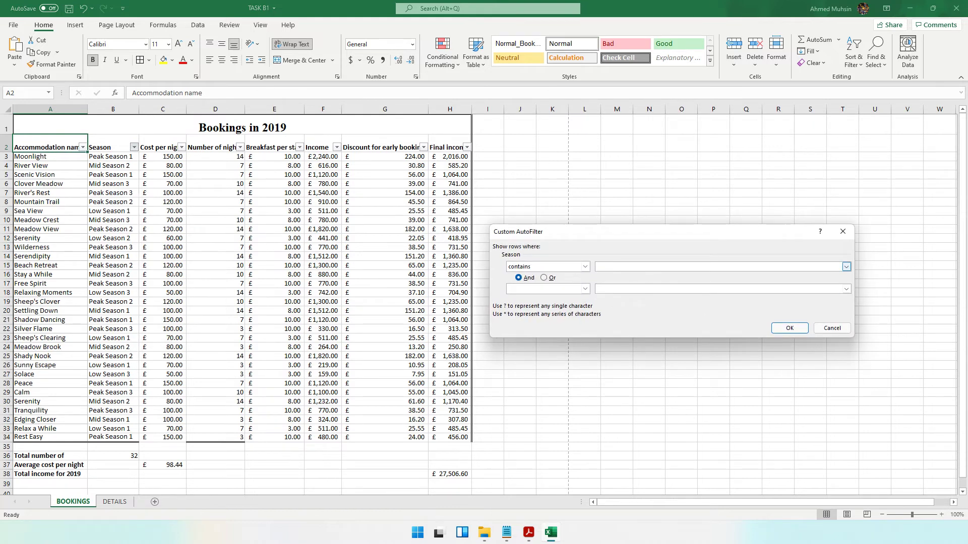
click(585, 266)
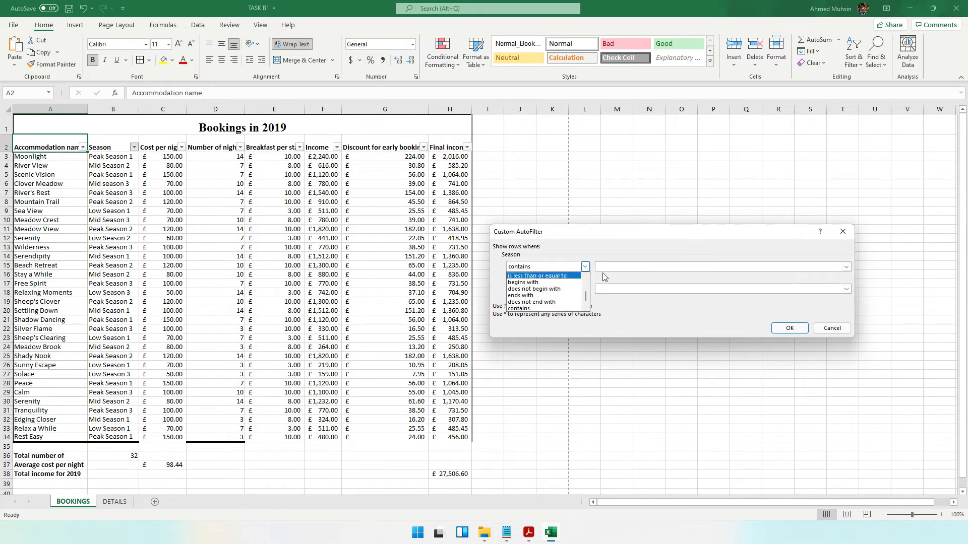
click(616, 276)
click(847, 267)
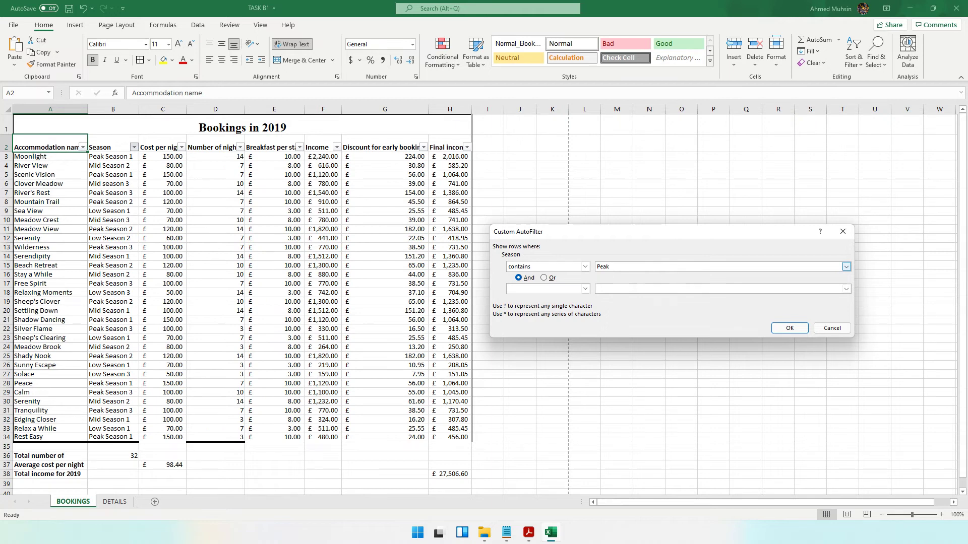
text(Peak)
click(789, 328)
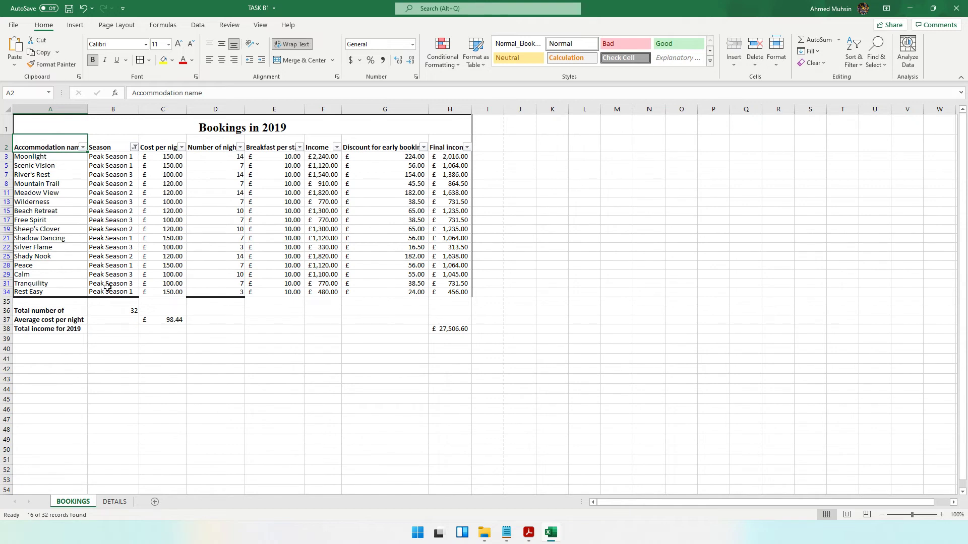
Check which columns Task B2a wants displayed, then return to the spreadsheet.
click(528, 533)
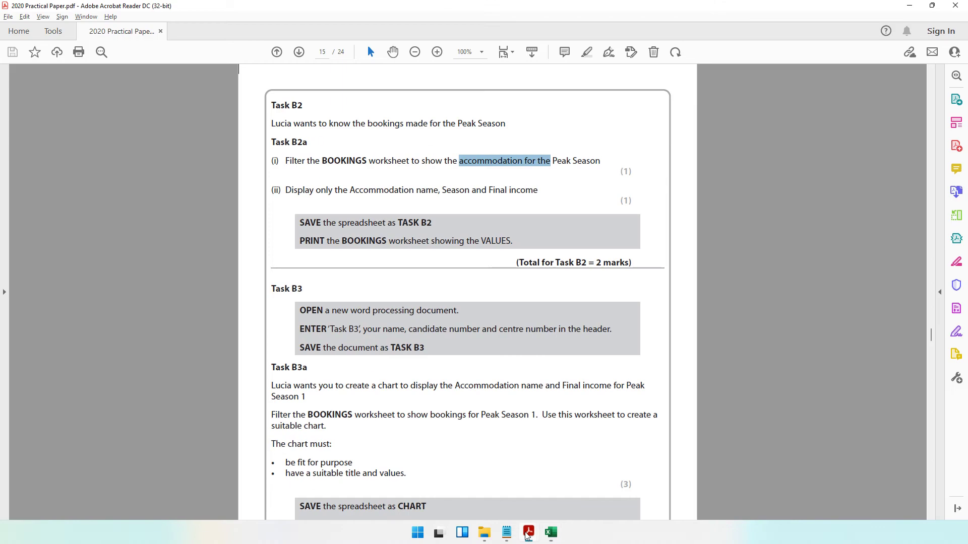
drag(314, 190, 447, 194)
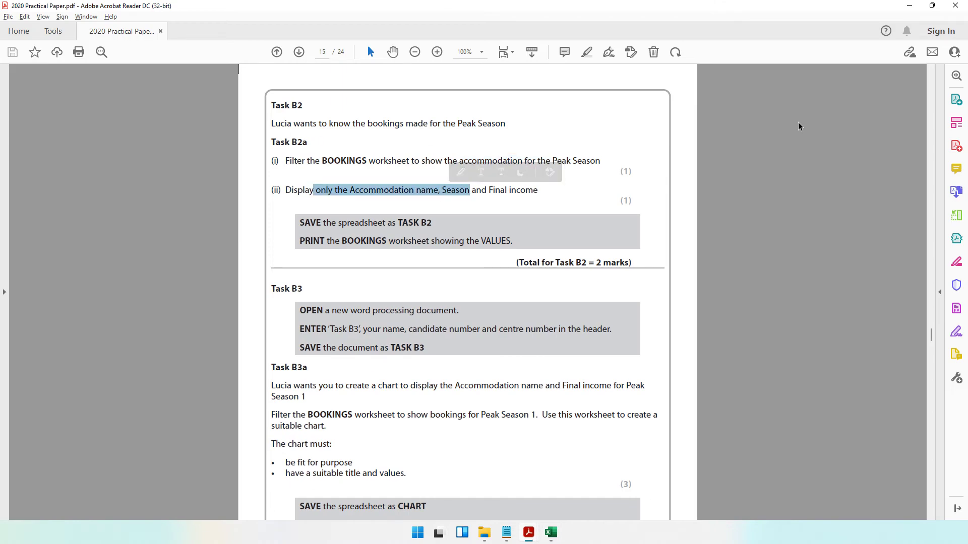
click(909, 6)
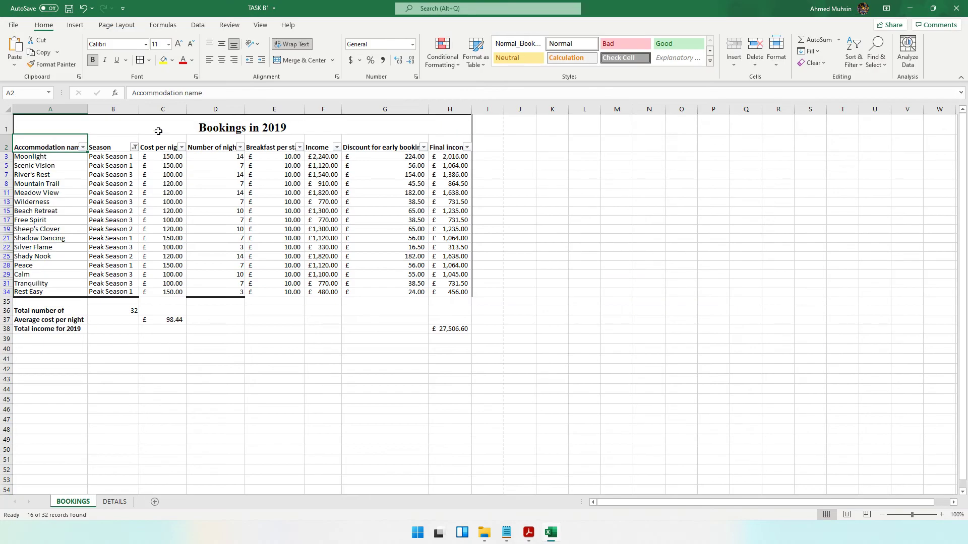
Hide columns C to G of the BOOKINGS sheet.
drag(162, 109, 392, 131)
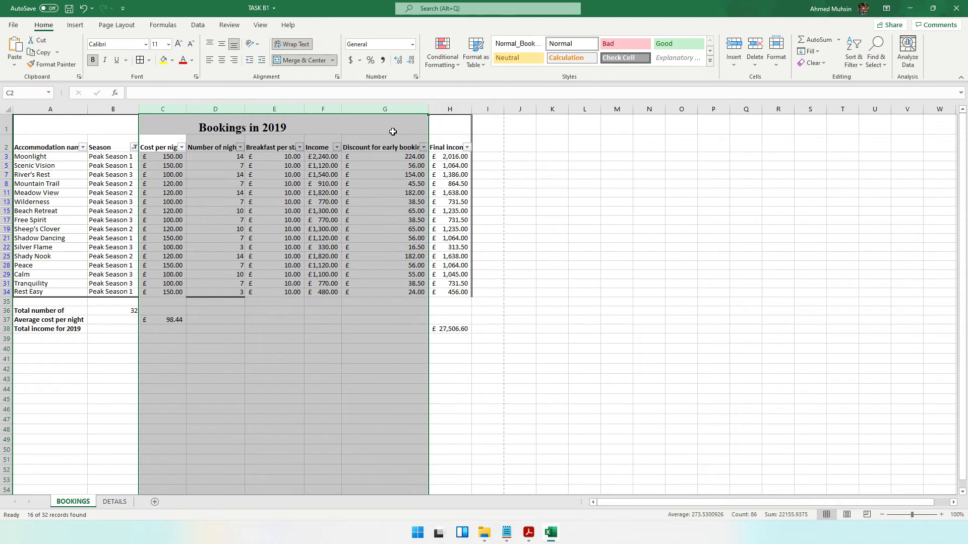
right_click(296, 184)
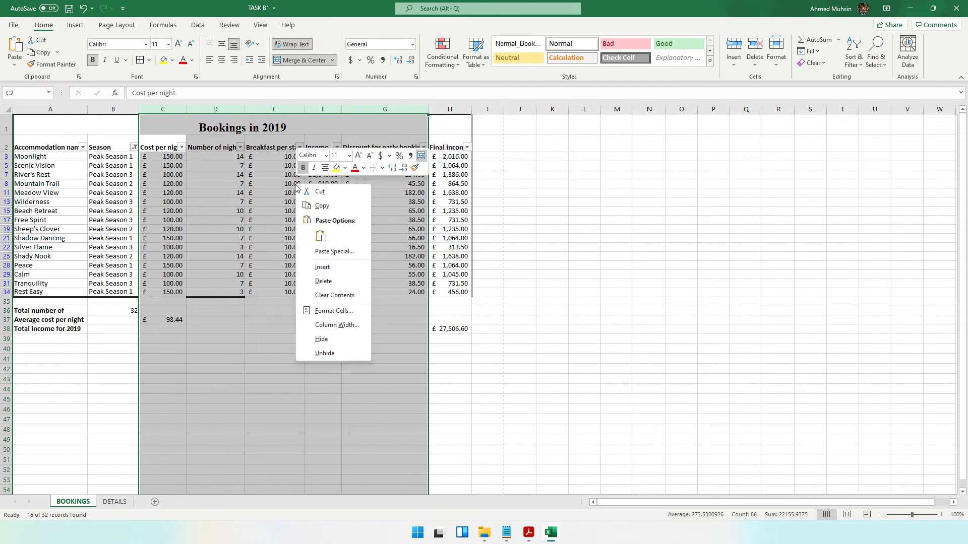
click(317, 340)
click(264, 167)
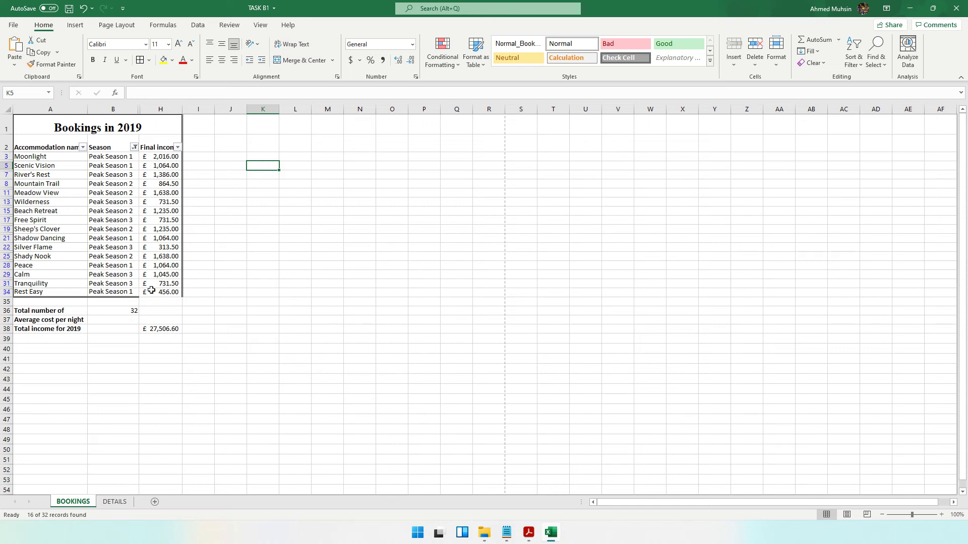
Unhide columns F and G, then re-hide the Income and Discount columns.
right_click(140, 109)
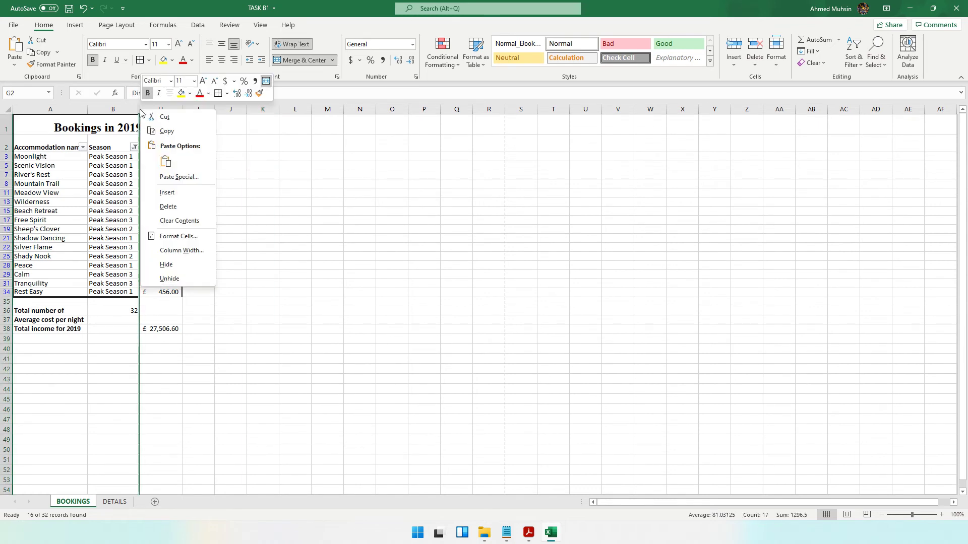
click(161, 277)
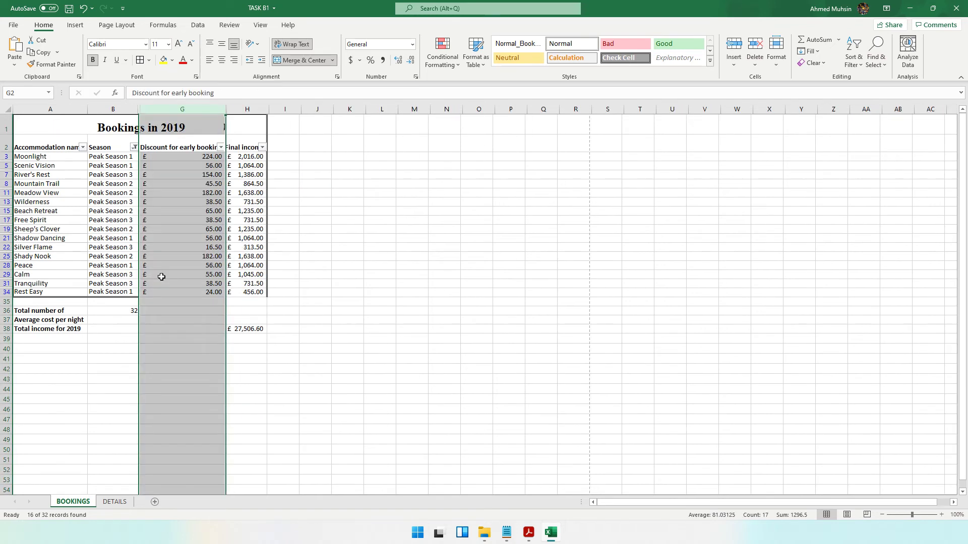
right_click(139, 108)
click(167, 277)
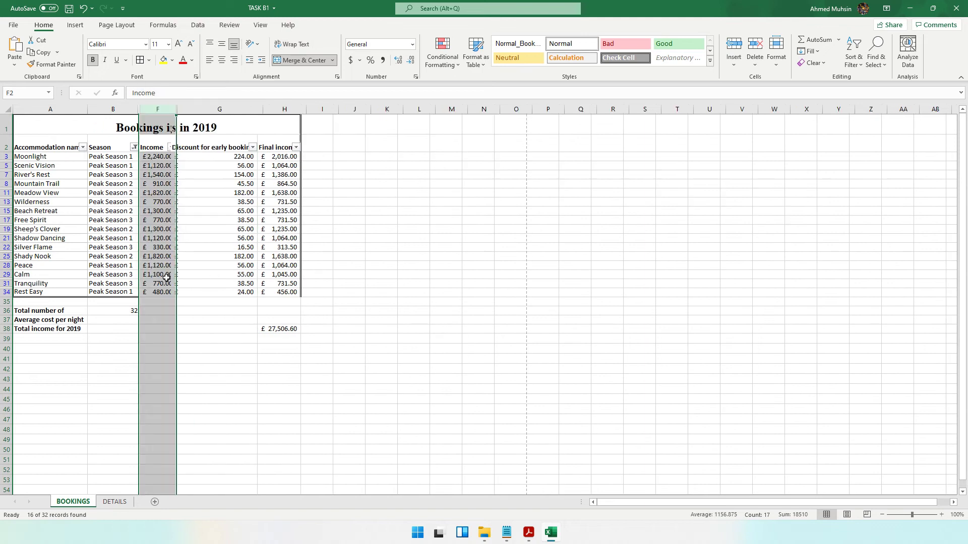
drag(158, 110, 210, 114)
right_click(222, 196)
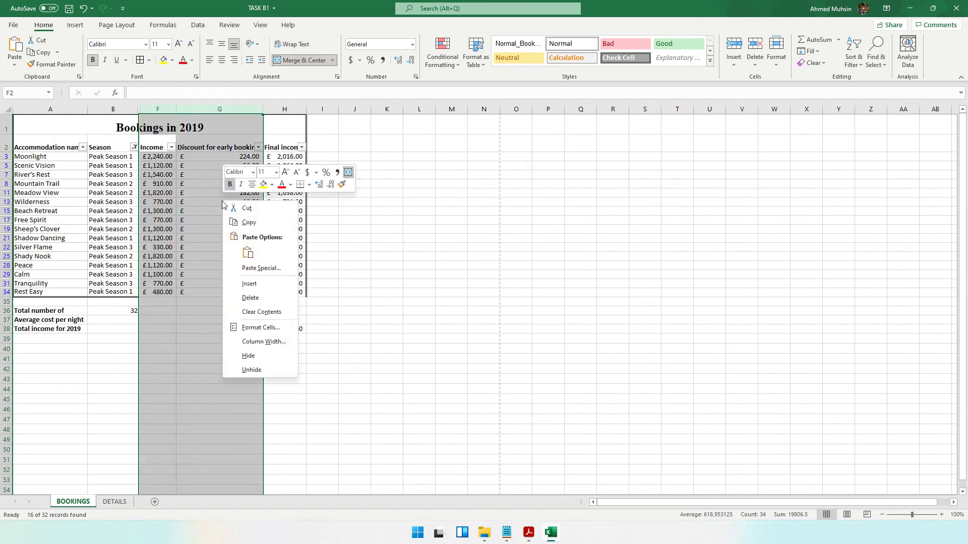
click(260, 355)
click(209, 193)
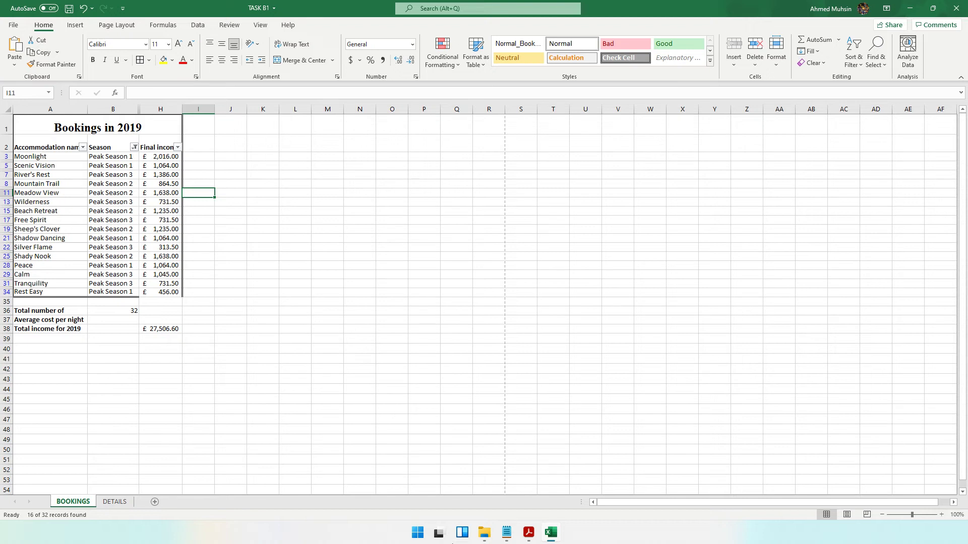
Check the Task B2 save and print instructions in the PDF.
click(528, 532)
scroll(347, 197, down, 1)
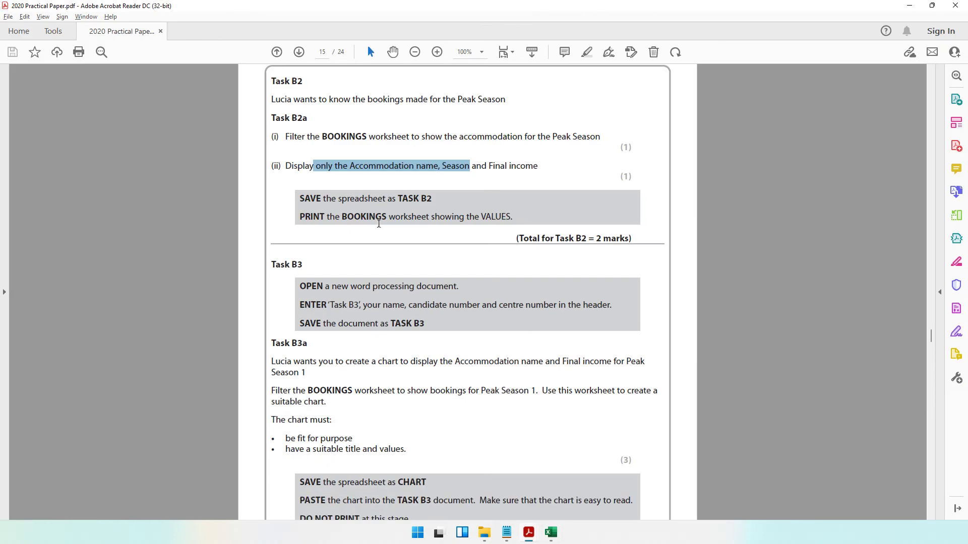
drag(348, 198, 433, 199)
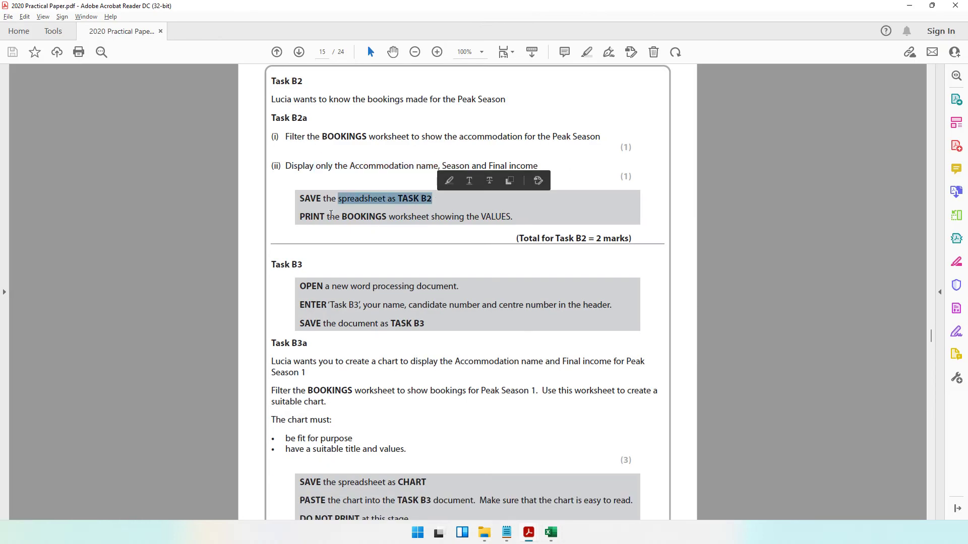
drag(326, 217, 513, 220)
Save the workbook as TASK B2 via F12.
key(alt+Tab)
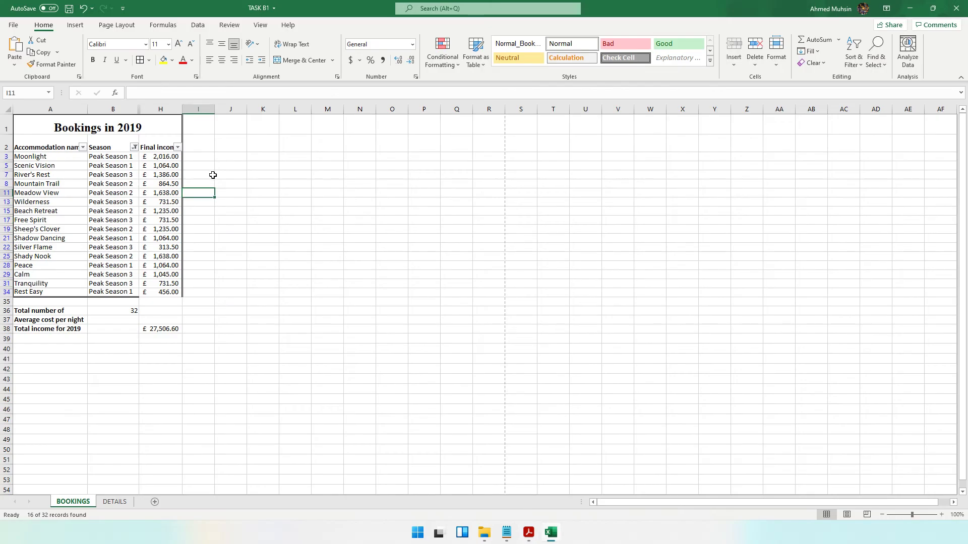
click(152, 220)
key(F12)
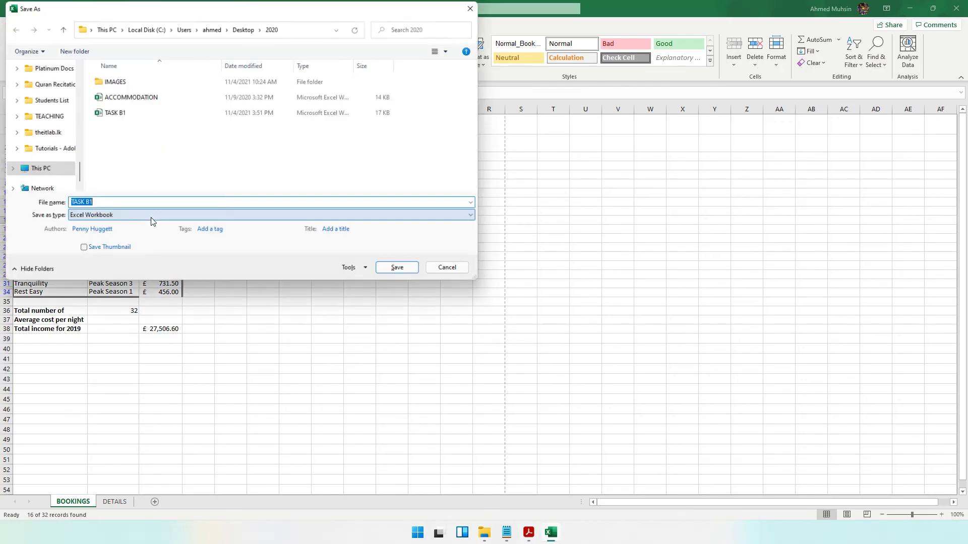
key(End)
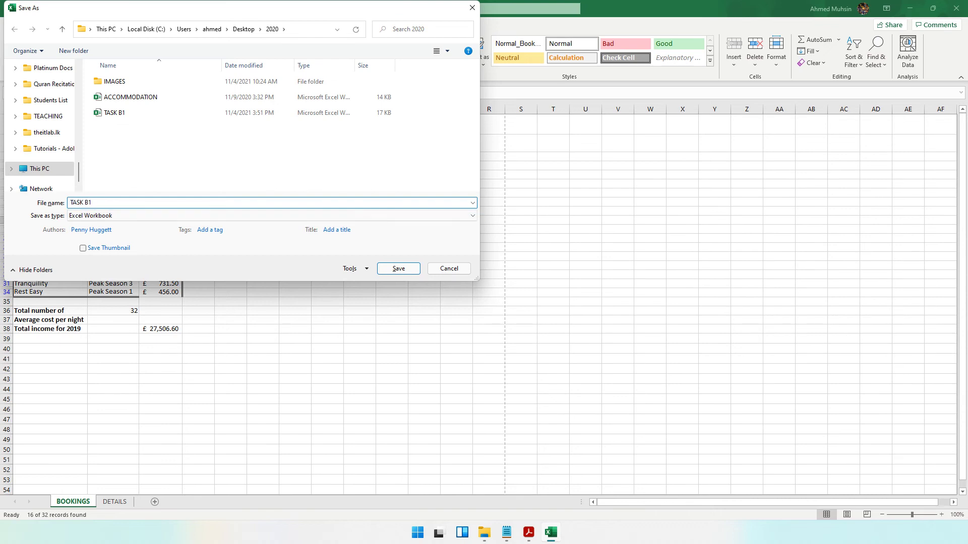
key(BackSpace)
text(2)
key(Return)
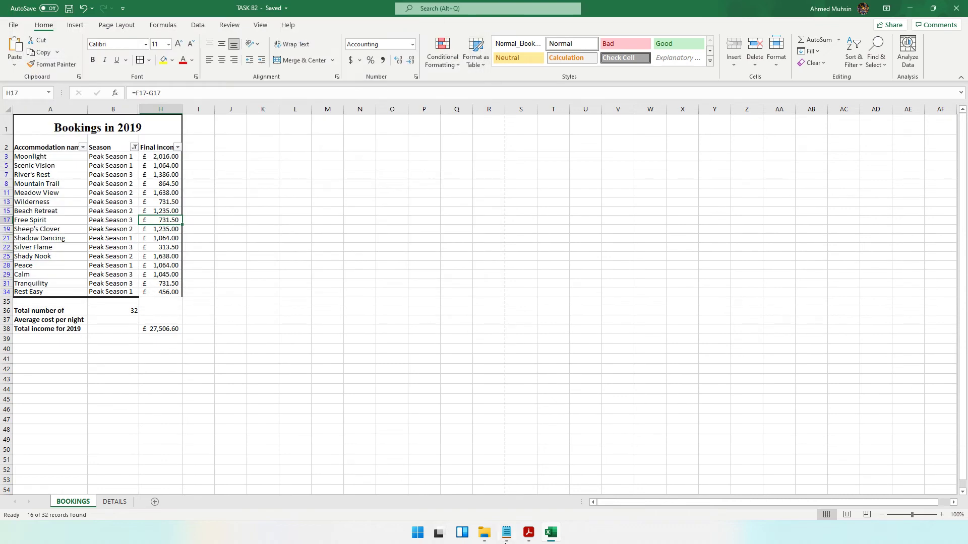
Review the Task B3 instructions on new document, header and TASK B3 name, then show the 2020 folder.
click(528, 532)
scroll(406, 268, down, 3)
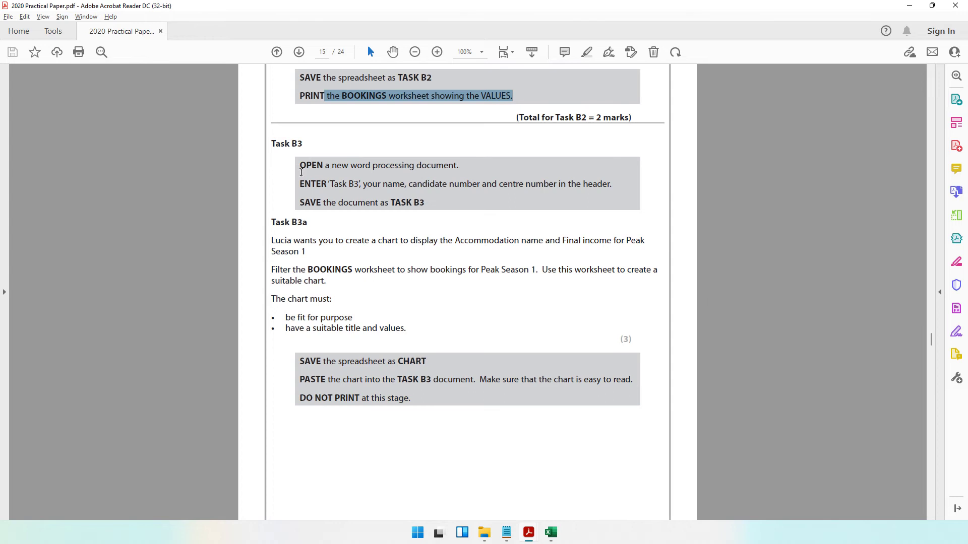
drag(300, 167, 466, 166)
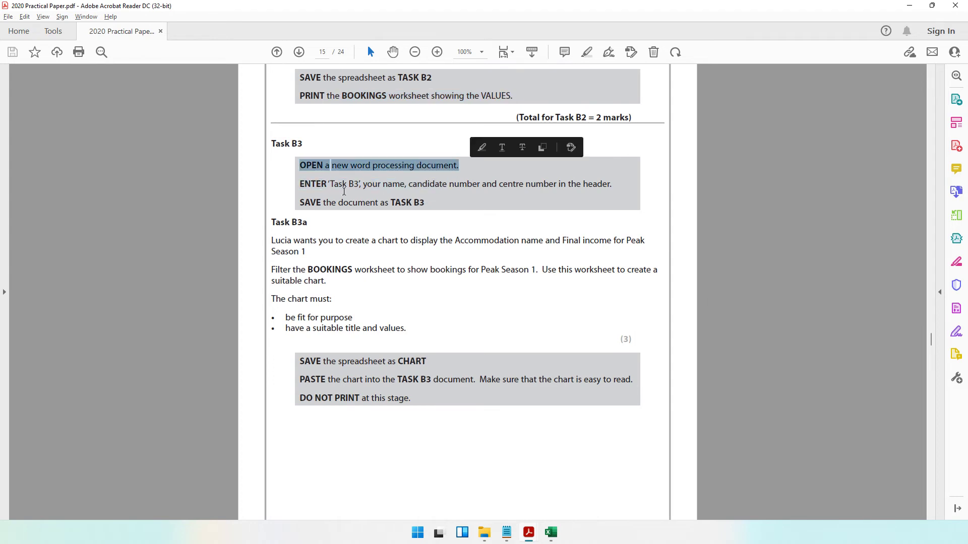
drag(327, 184, 611, 185)
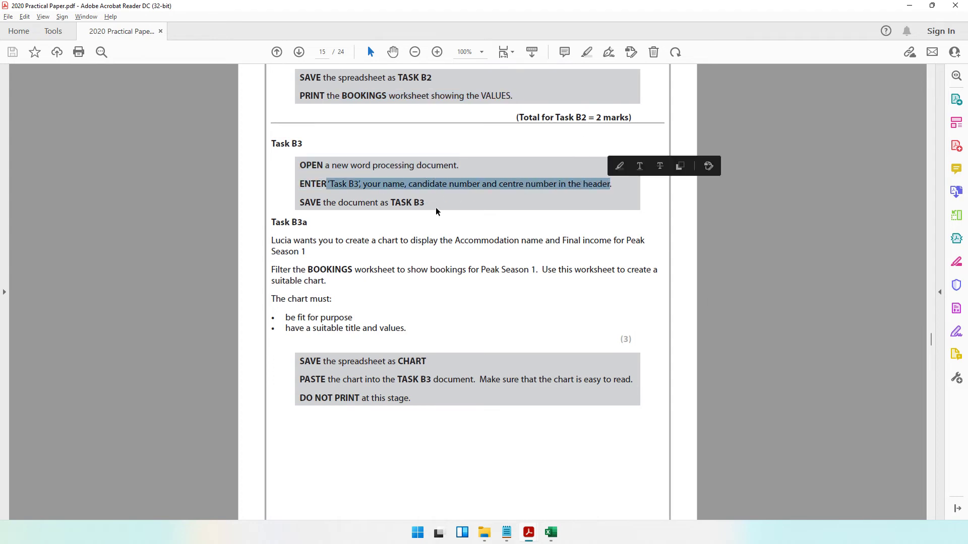
drag(378, 202, 425, 204)
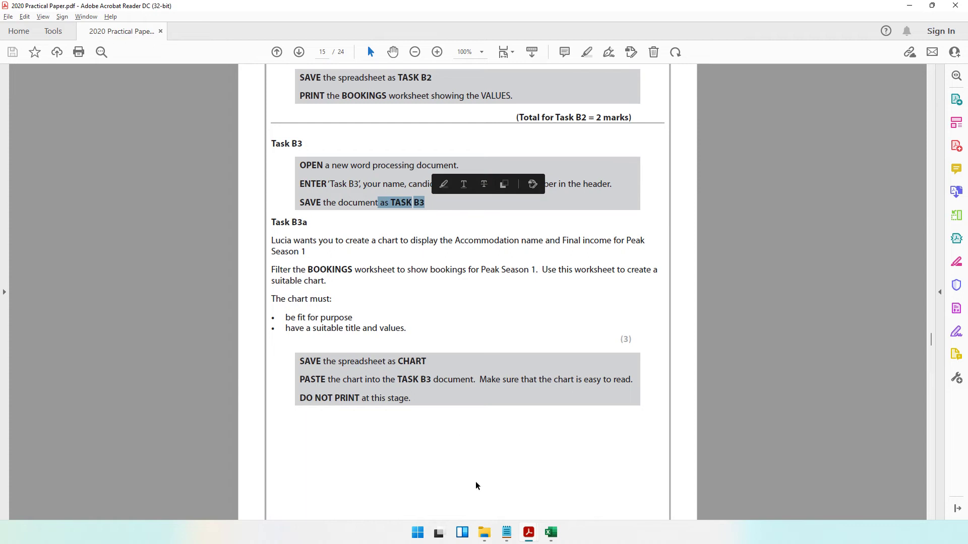
click(484, 533)
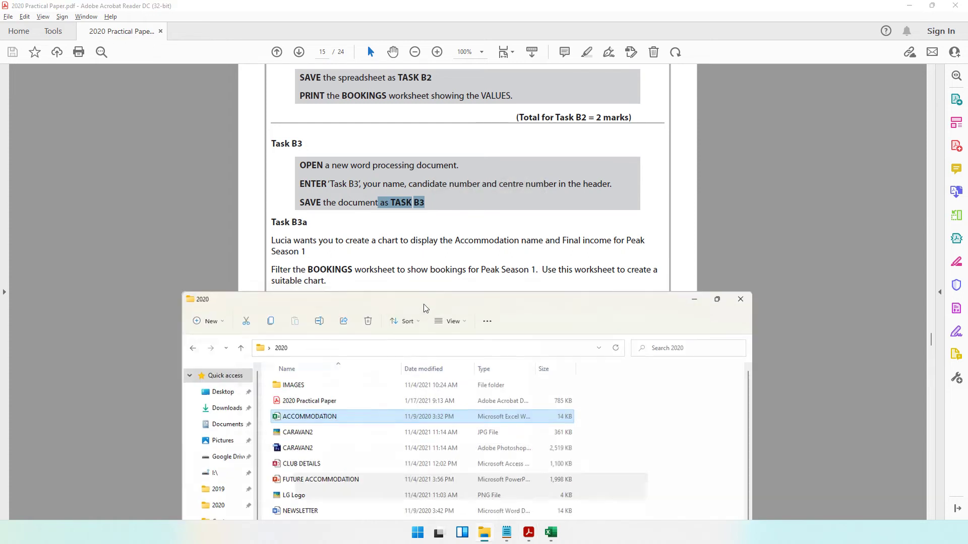
Maximise the 2020 folder and create a new Word document named TASK B3.
double_click(423, 304)
right_click(270, 358)
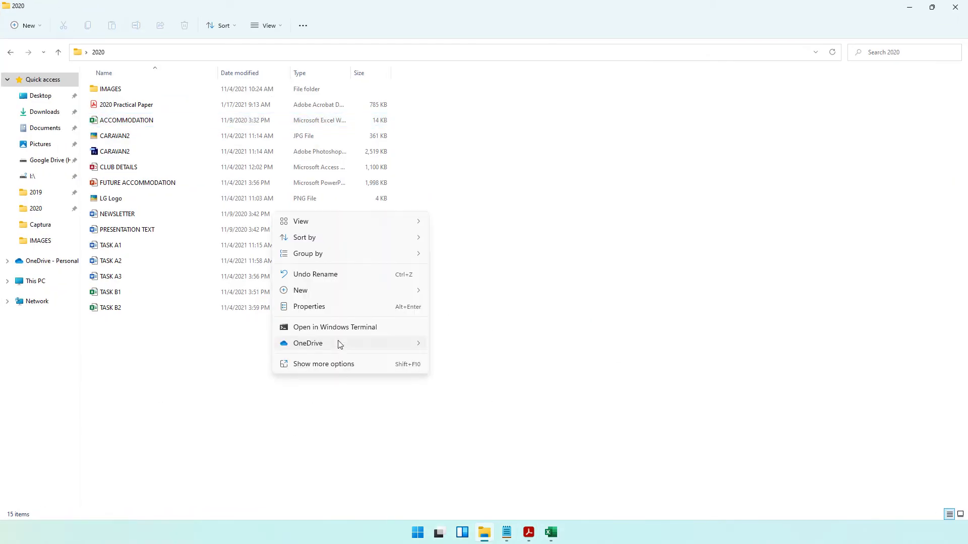
mouse_move(303, 292)
click(474, 115)
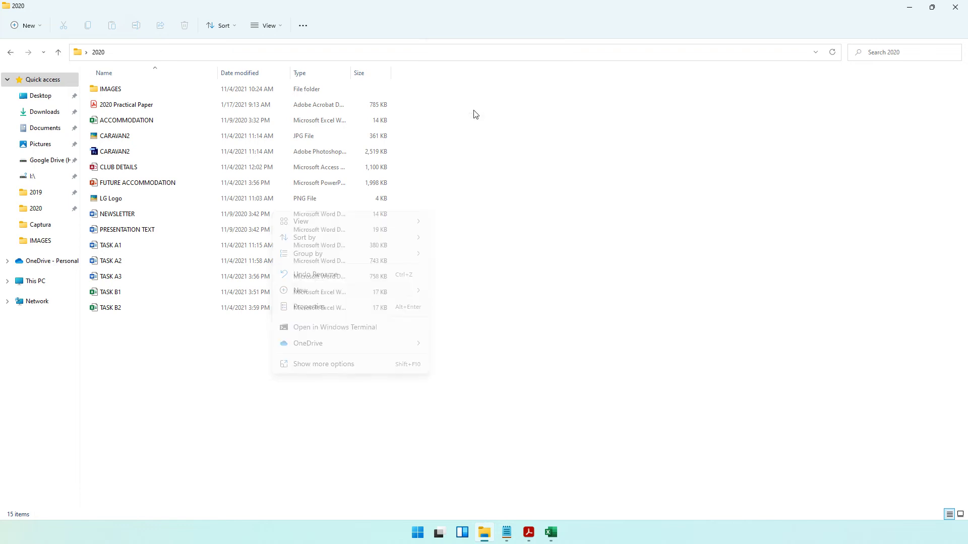
text(TAS)
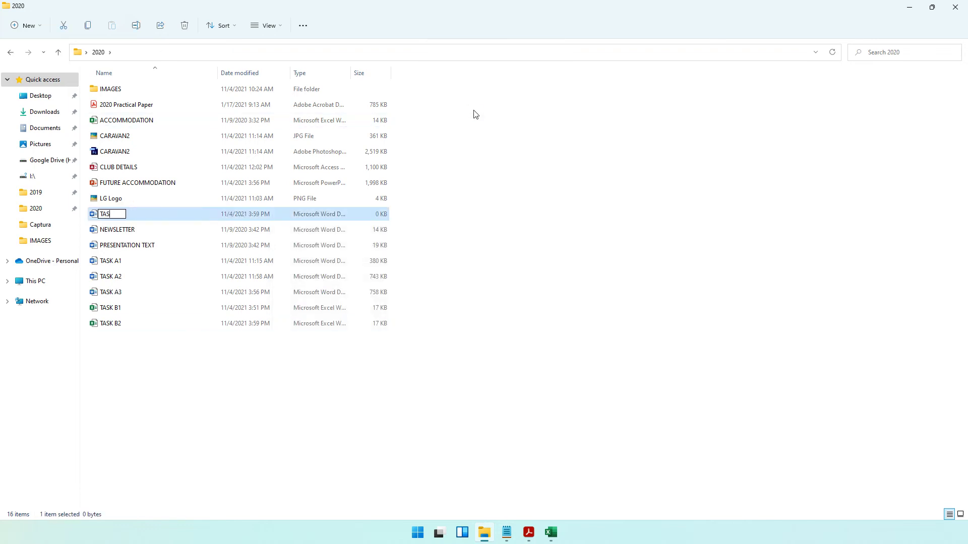
text(K B3)
key(Return)
key(Return)
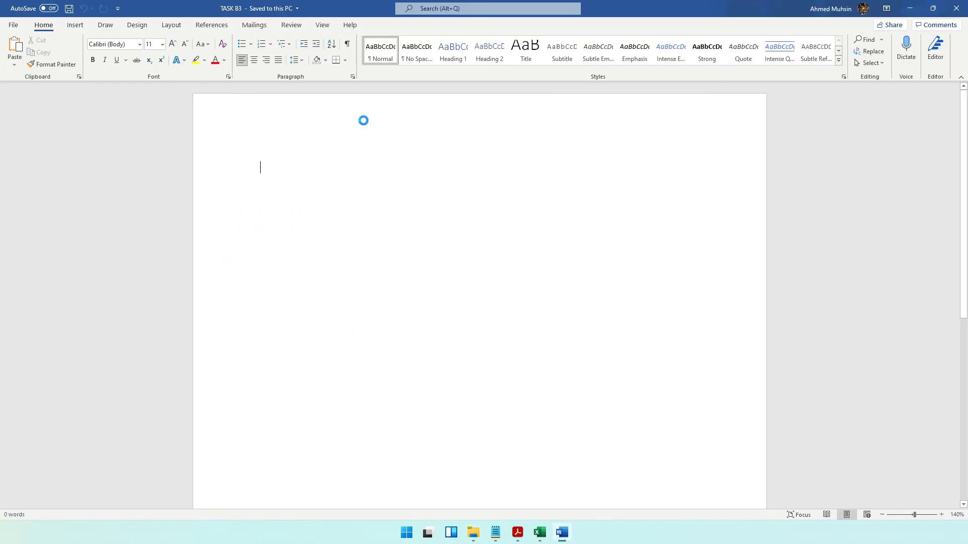
Add a header reading Task B3 followed by the candidate's name and number, then close it.
double_click(363, 120)
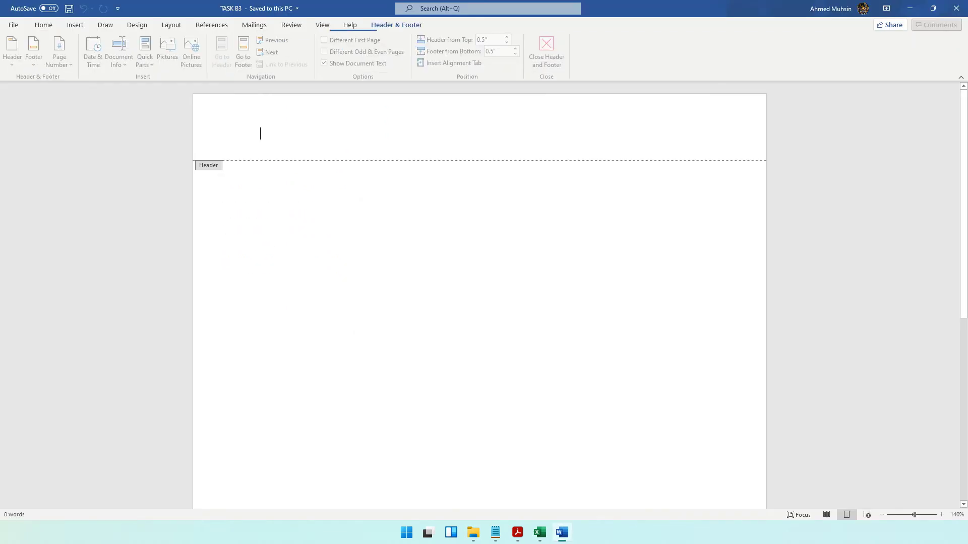
text(Task B)
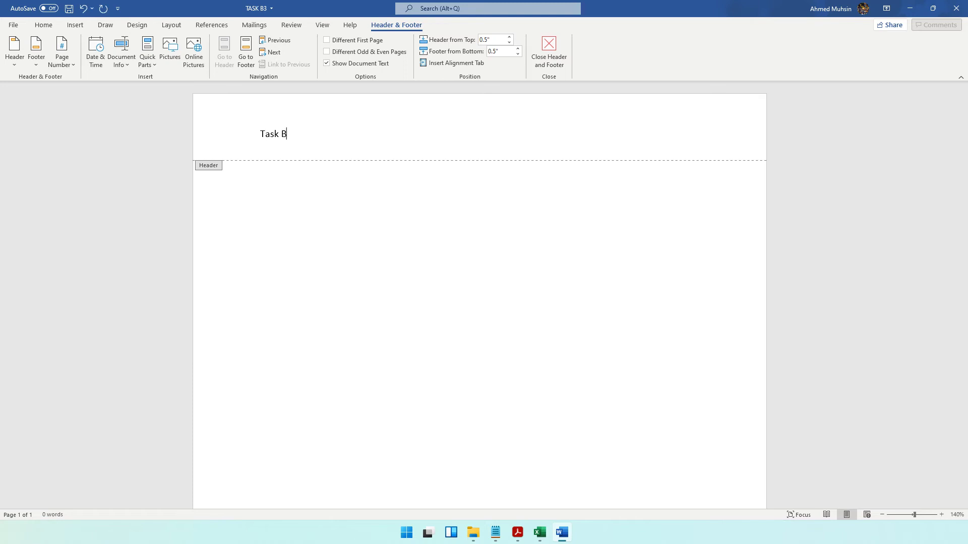
text(3 Ahmed 1234 1234)
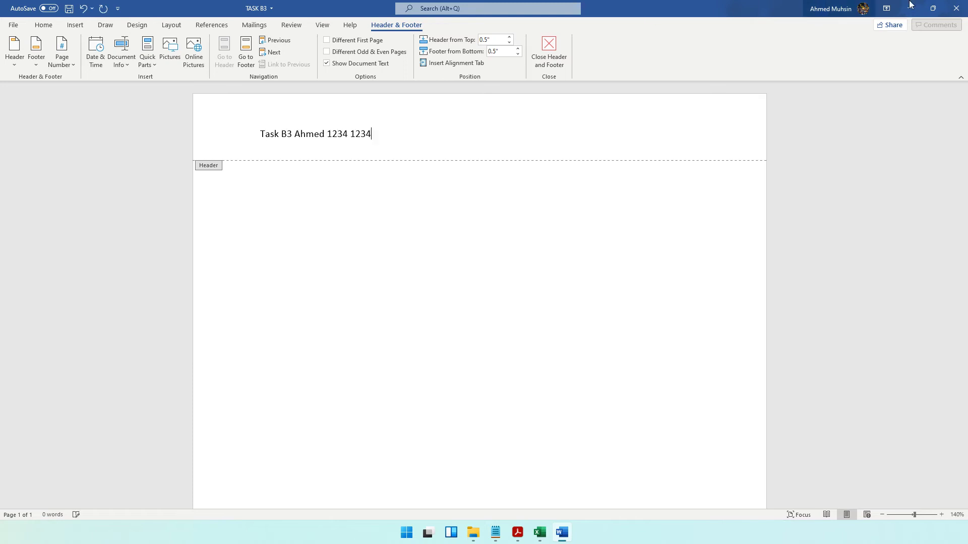
click(548, 56)
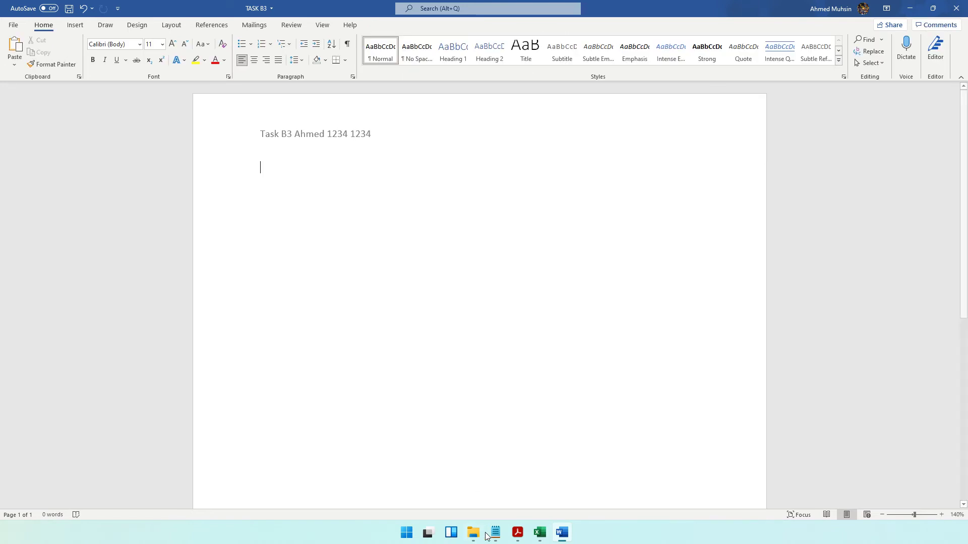
Read the opening line of the Task B3a chart brief, then put Acrobat out of the way.
click(518, 537)
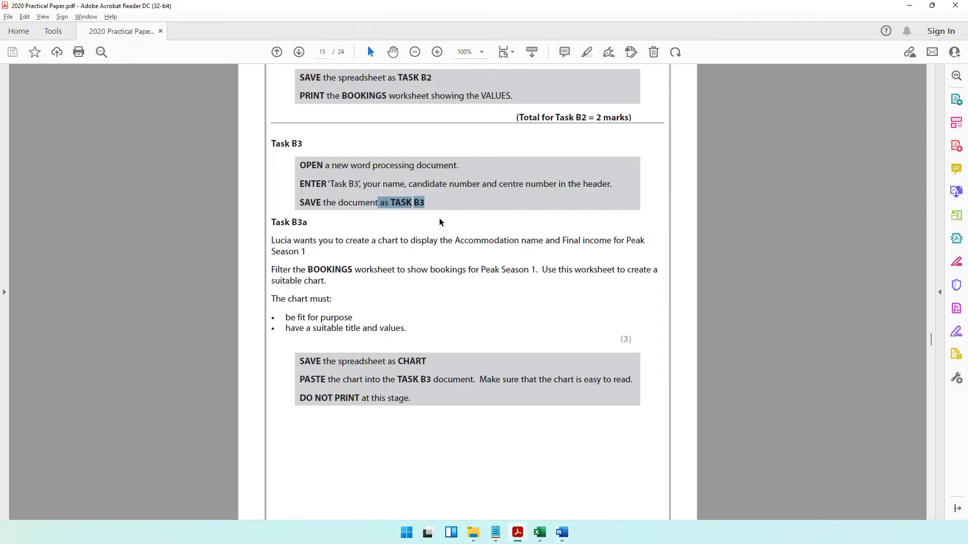
drag(283, 246, 470, 250)
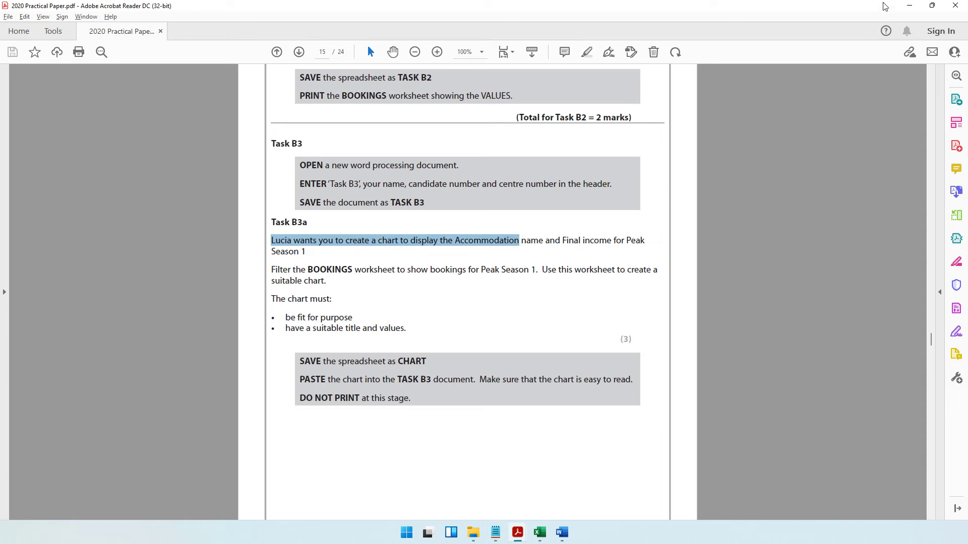
click(909, 6)
Filter the TASK B2 Season column to show only the 5 Peak Season 1 bookings.
click(539, 535)
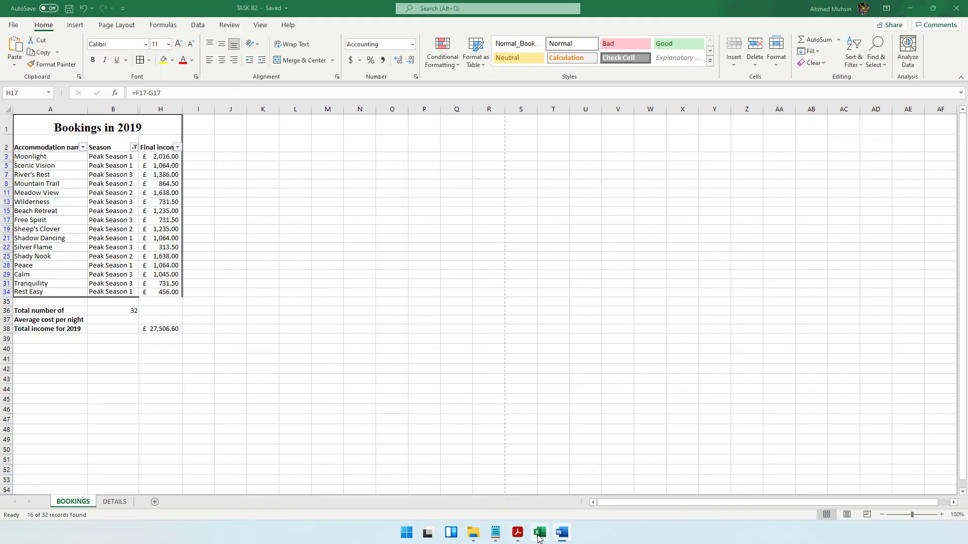
click(126, 165)
drag(126, 158, 129, 192)
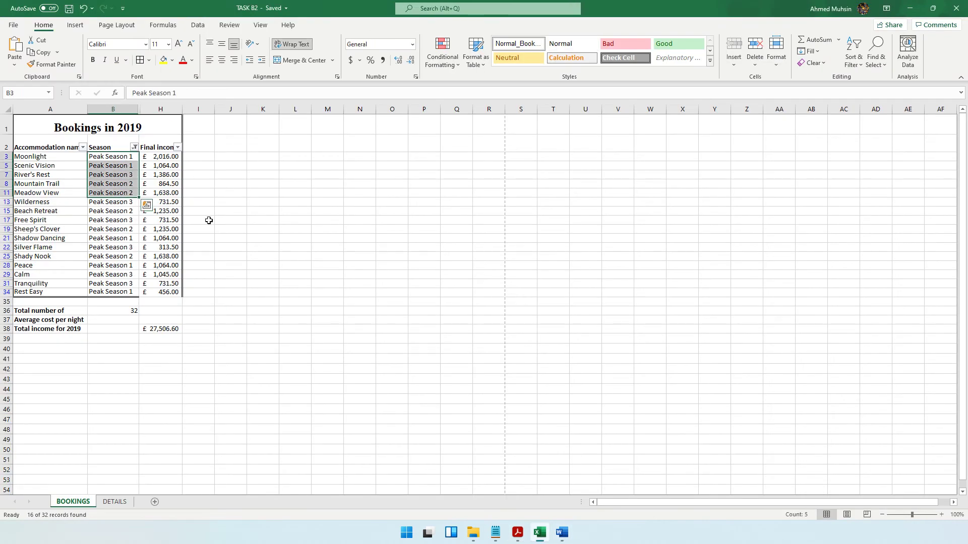
click(134, 146)
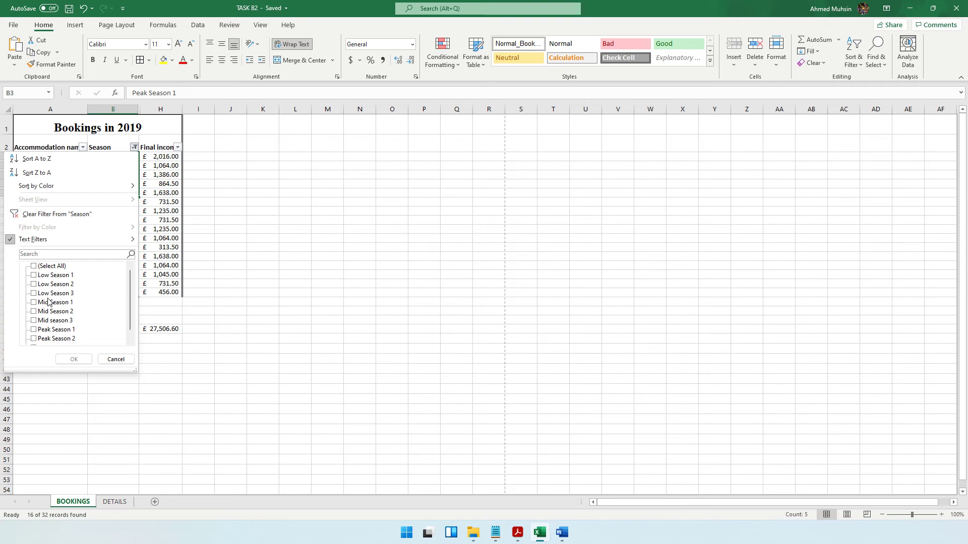
scroll(56, 301, down, 1)
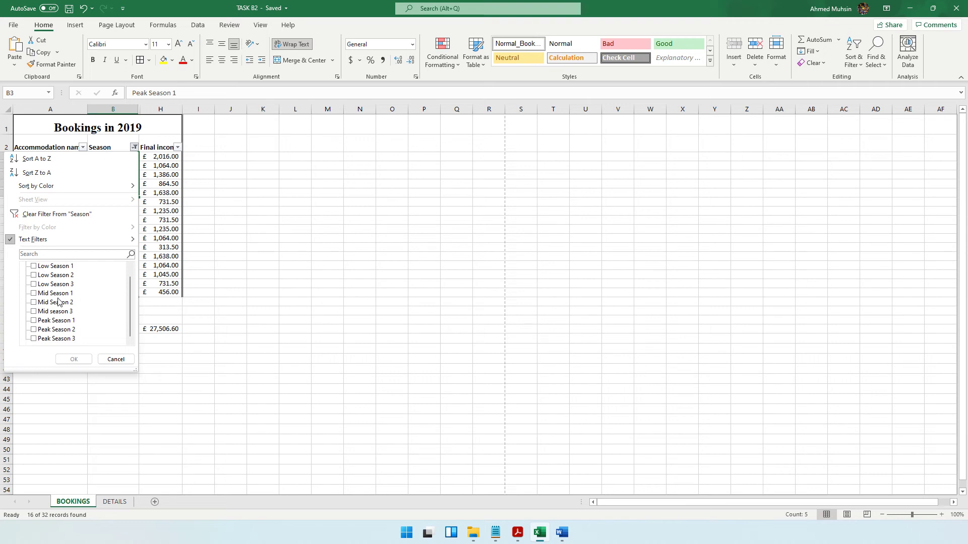
click(34, 320)
click(33, 329)
click(34, 339)
click(81, 359)
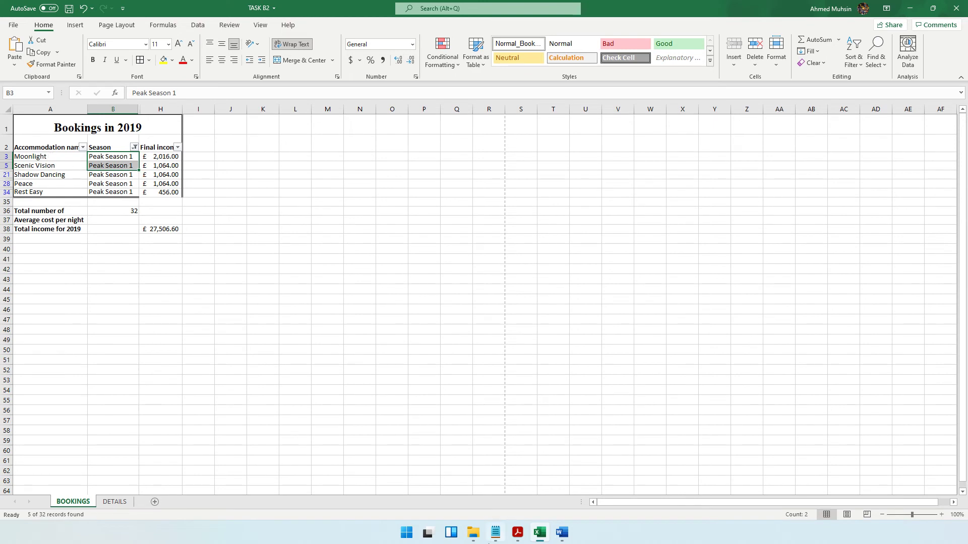
Confirm the brief asks for Final income, then select accommodation names A2:A34 in Excel.
mouse_move(525, 536)
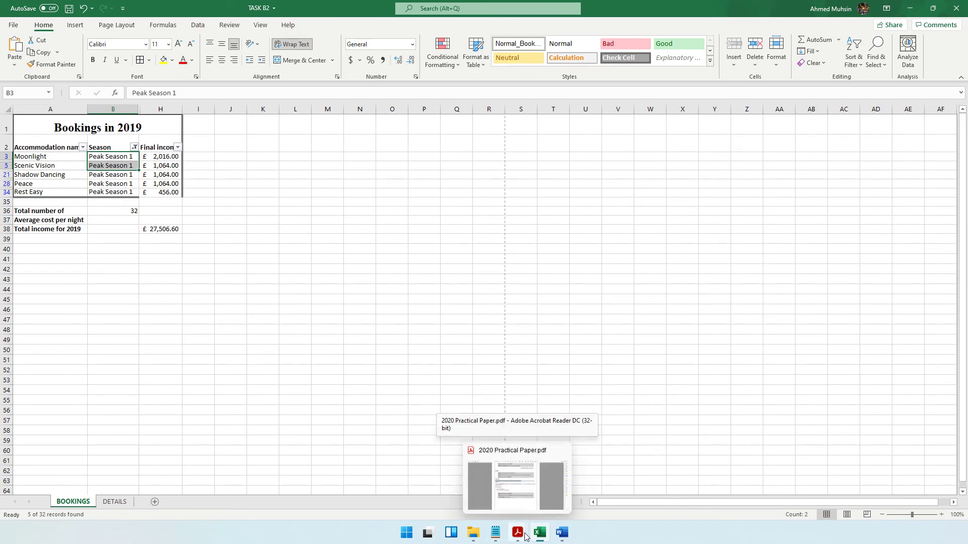
click(526, 535)
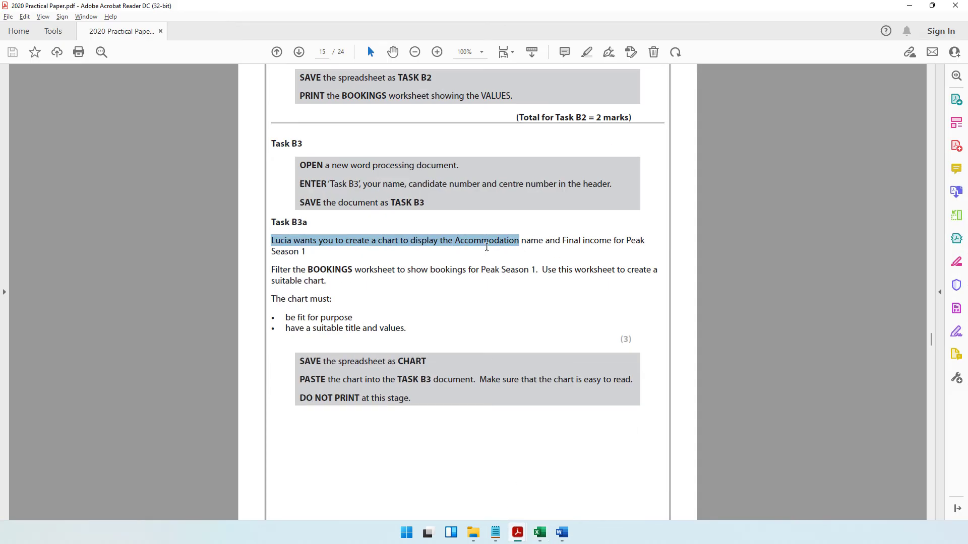
click(474, 242)
drag(474, 242, 494, 243)
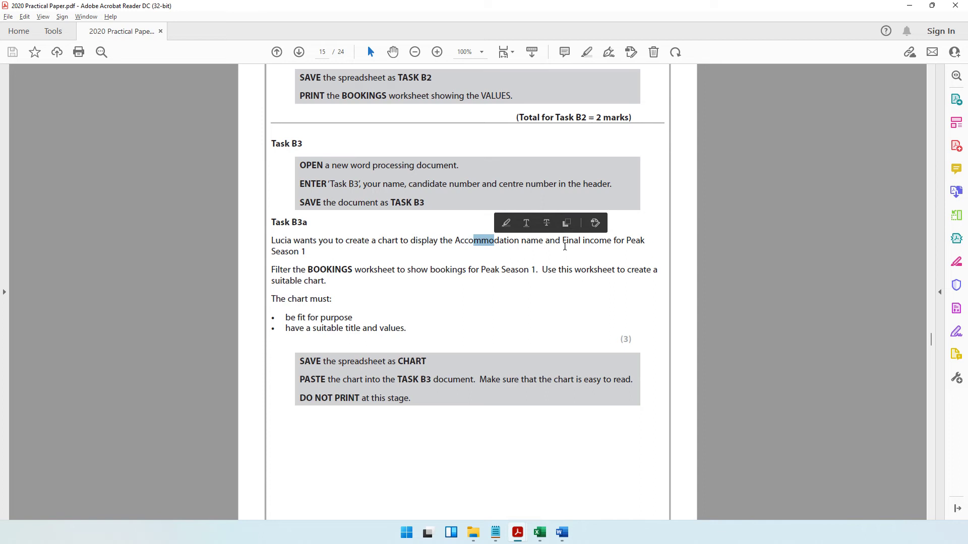
drag(563, 243, 612, 243)
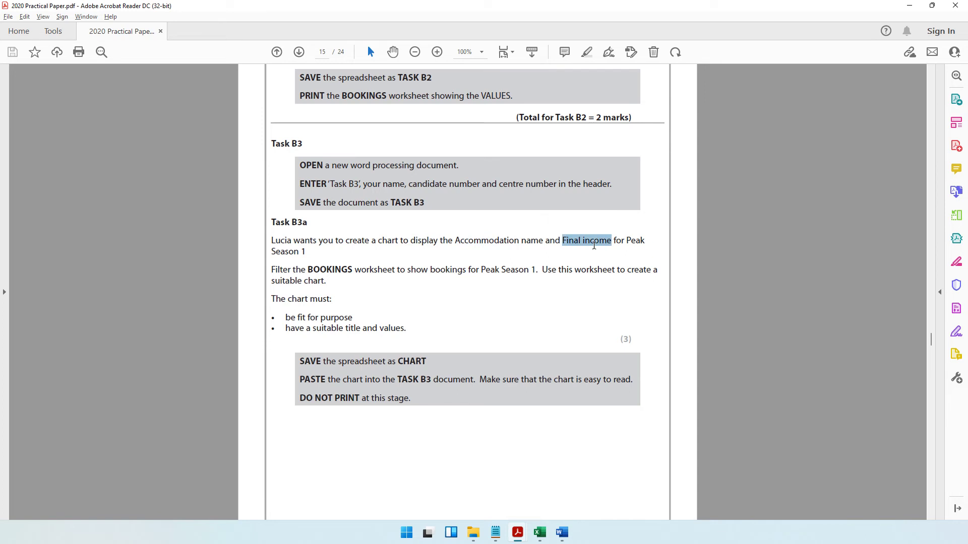
click(909, 9)
drag(46, 147, 60, 190)
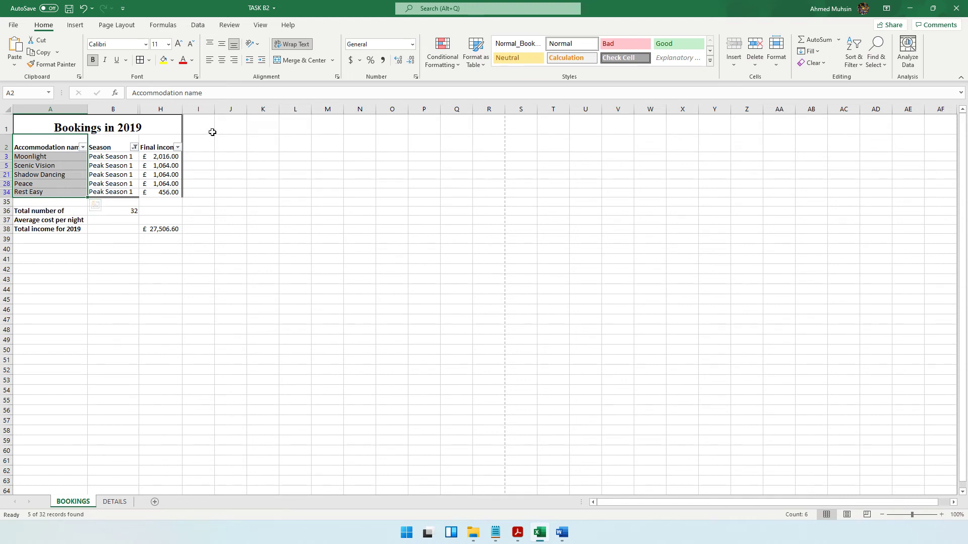
Add Final income H2:H34 to the A2:A34 selection and open Recommended Charts.
drag(158, 147, 157, 196)
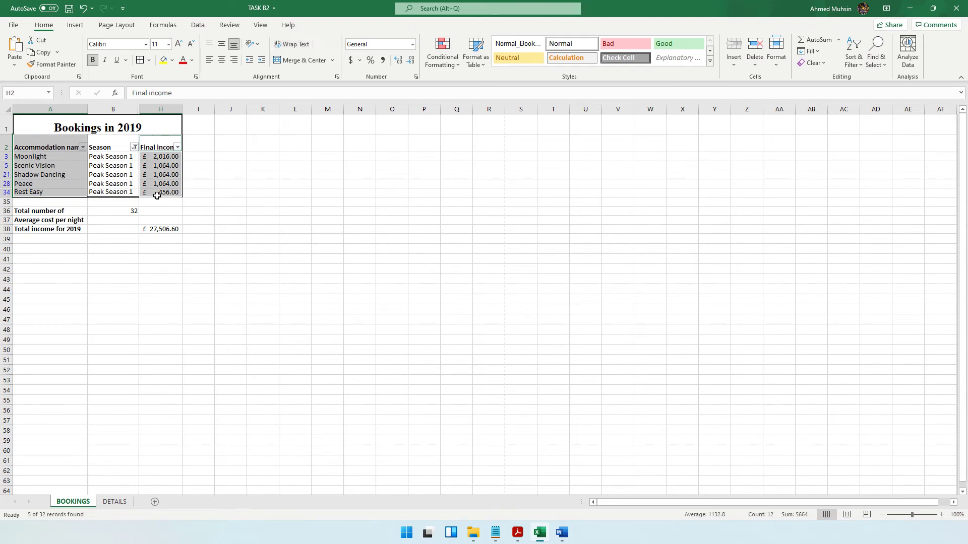
click(75, 24)
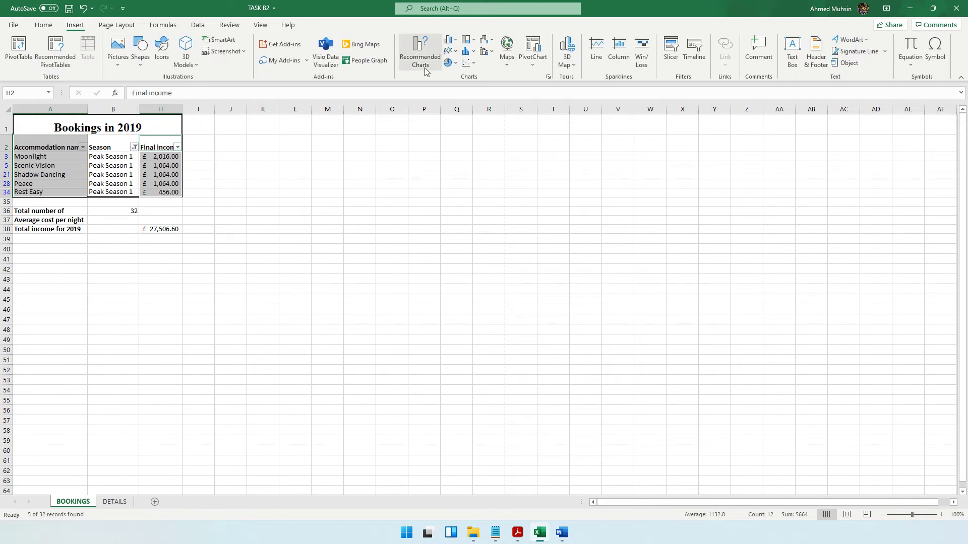
click(517, 533)
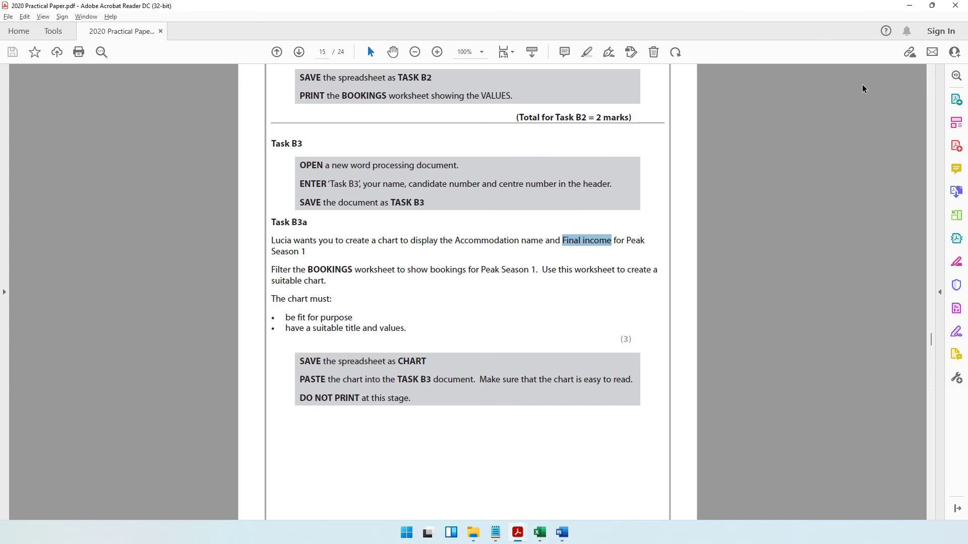
key(alt+Tab)
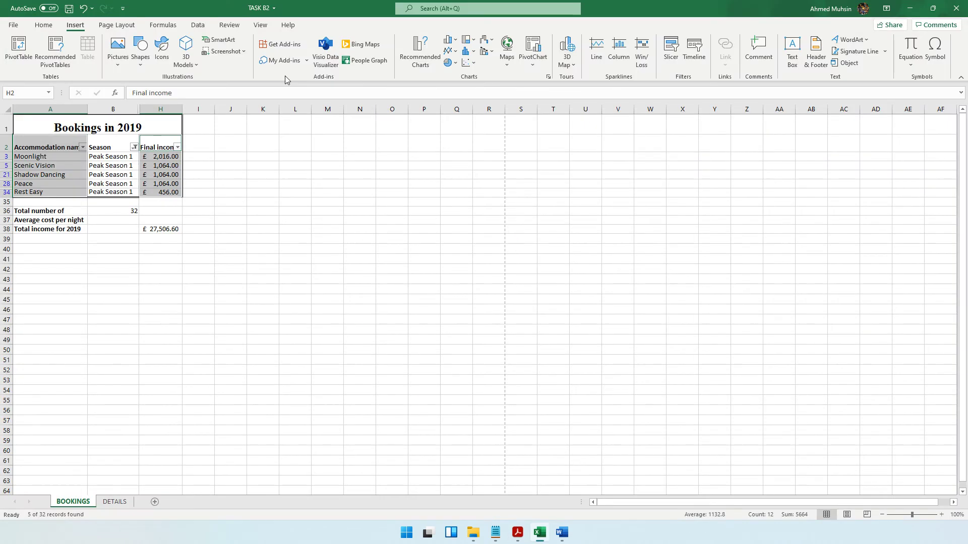
click(425, 69)
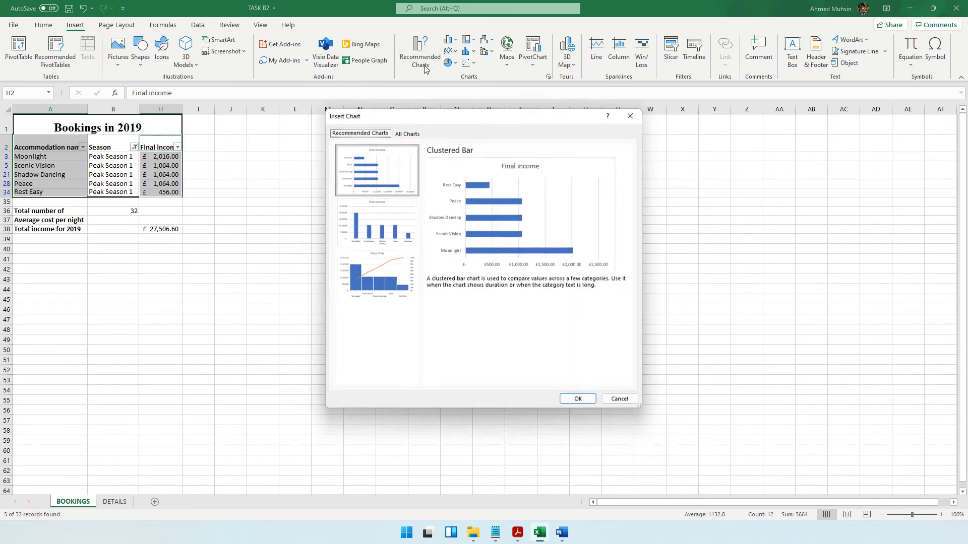
Insert a Clustered Column chart of the selection, then recheck the chart requirements in the brief.
click(375, 226)
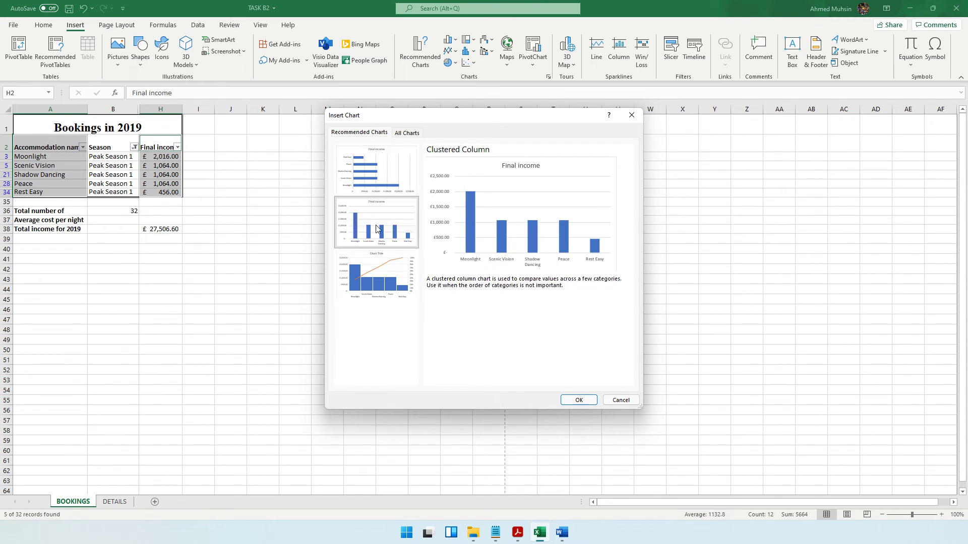
click(578, 400)
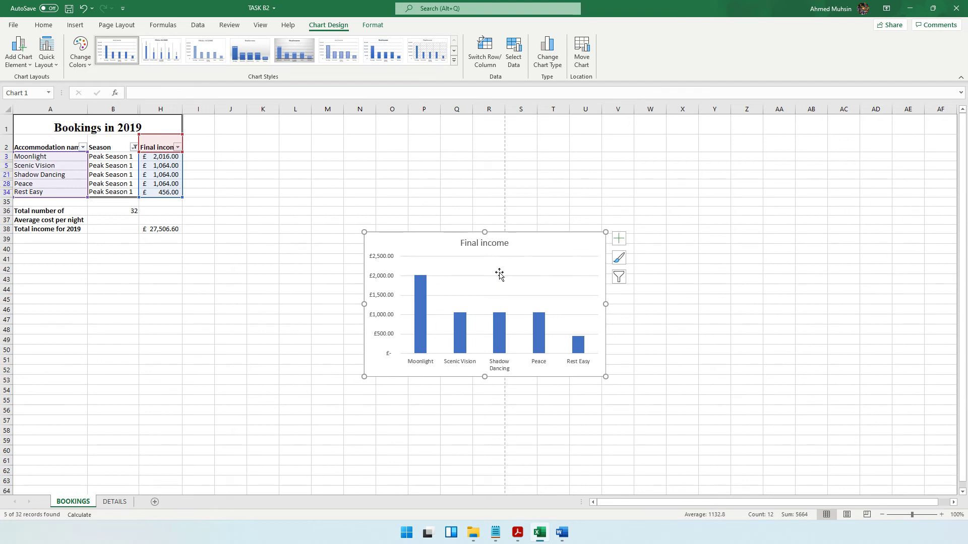
click(518, 533)
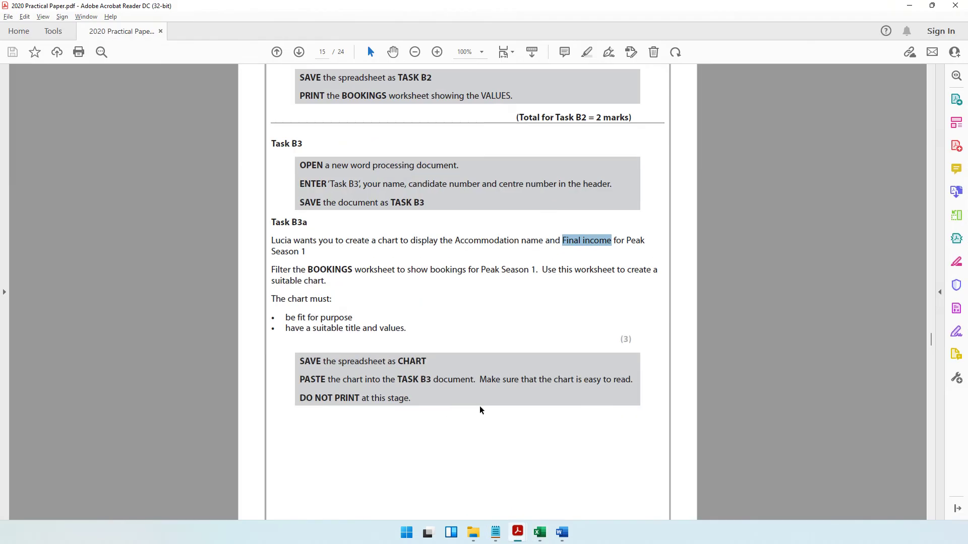
drag(304, 320, 375, 331)
click(332, 335)
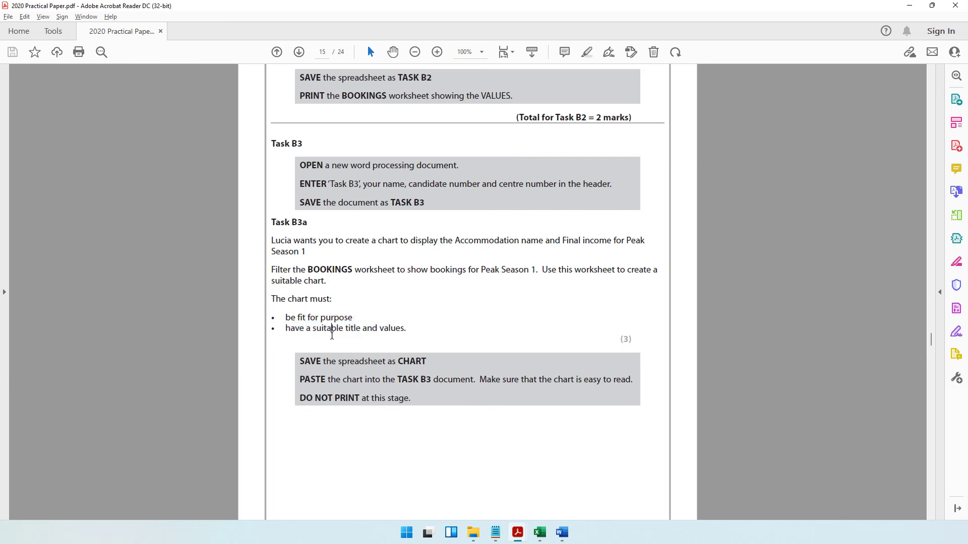
click(909, 6)
Extend the chart title with ' for Peak Season 1' and make it bold and underlined.
click(469, 243)
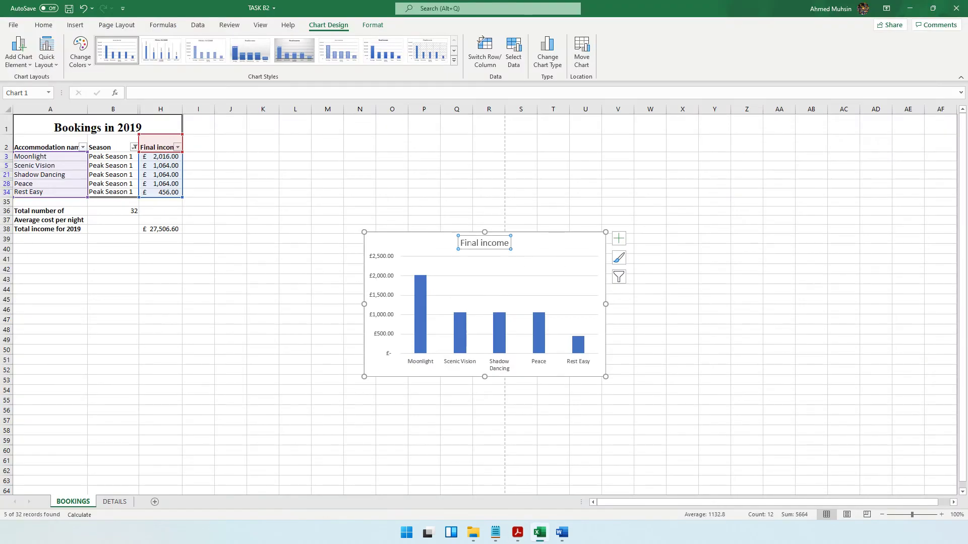
click(508, 244)
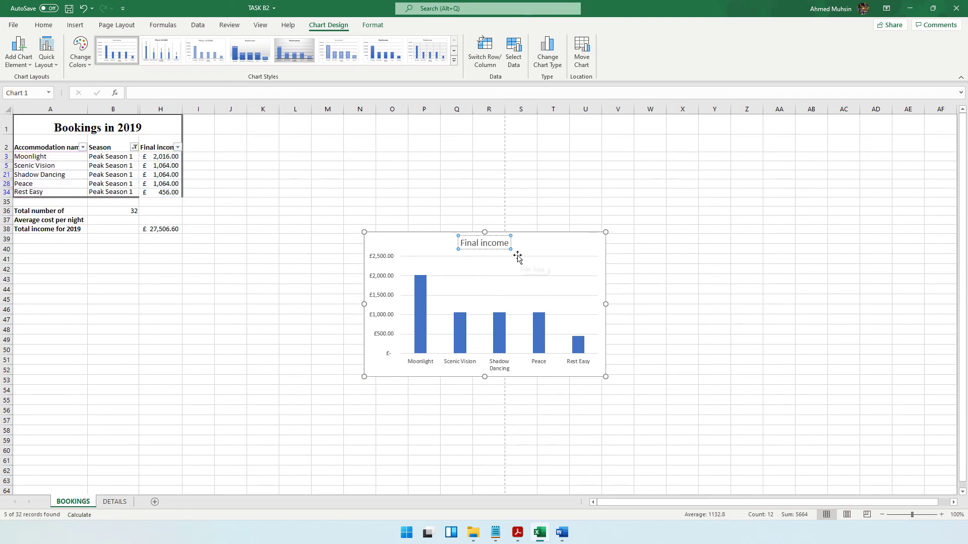
text(for P)
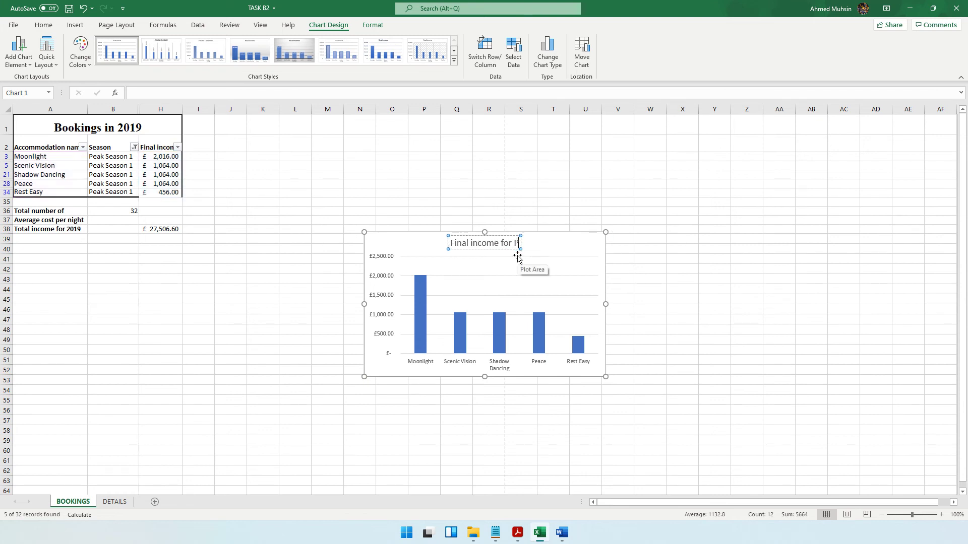
text(eak Sea)
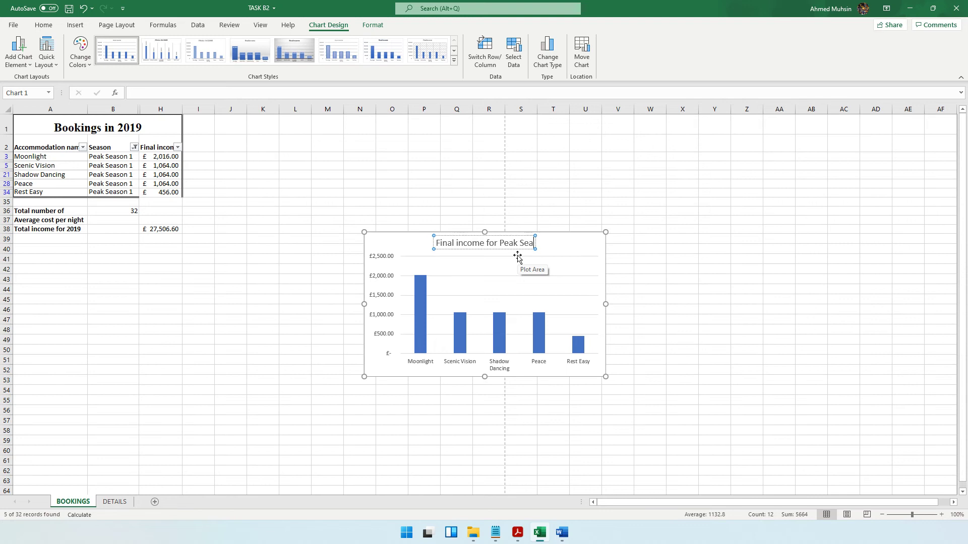
text(son 1)
key(ctrl+a)
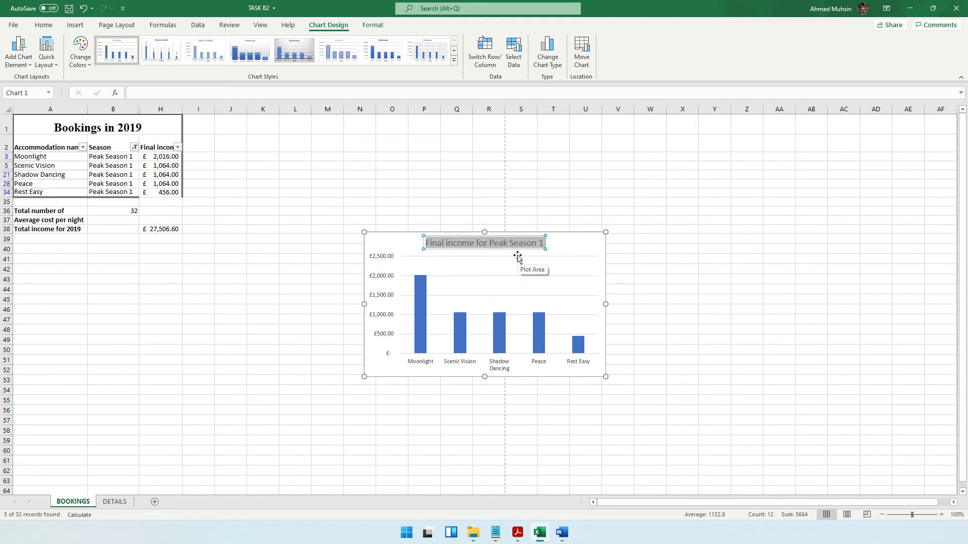
key(ctrl+b)
key(ctrl+u)
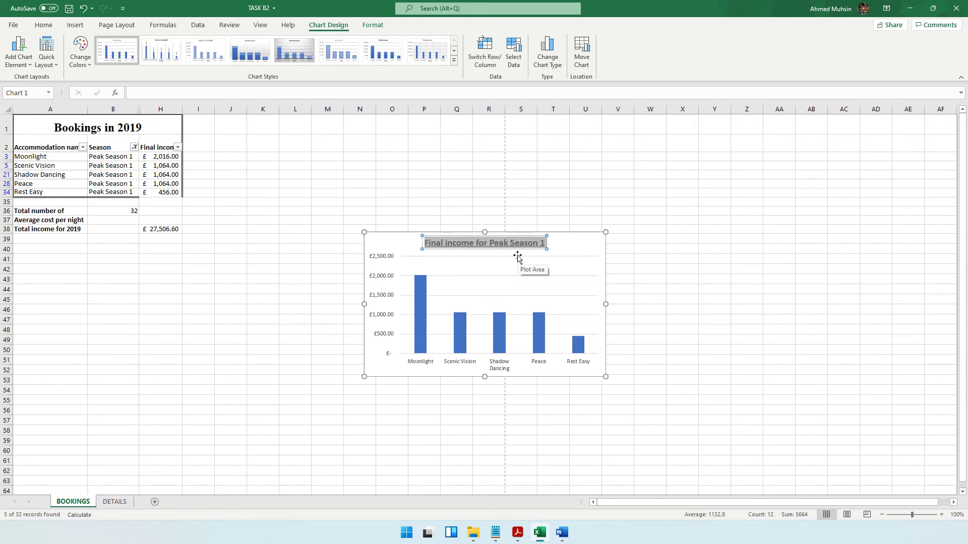
click(469, 366)
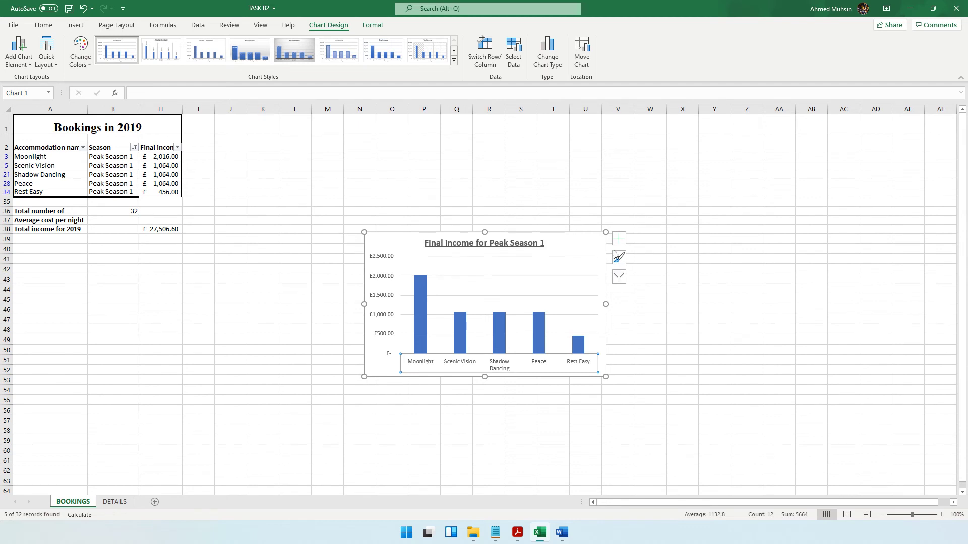
Add axis titles 'Accomodation Name' on the horizontal axis and 'Final Income' on the vertical.
click(618, 239)
click(646, 262)
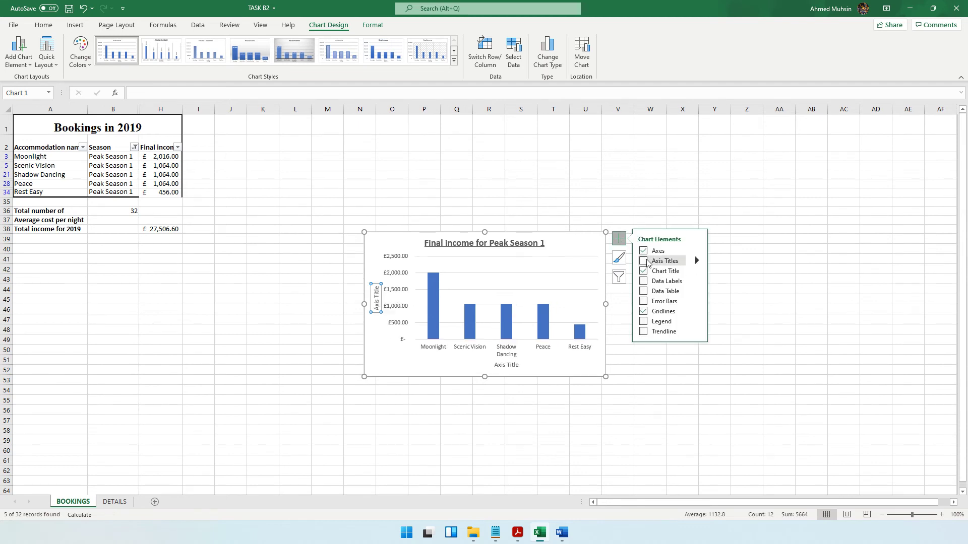
click(499, 367)
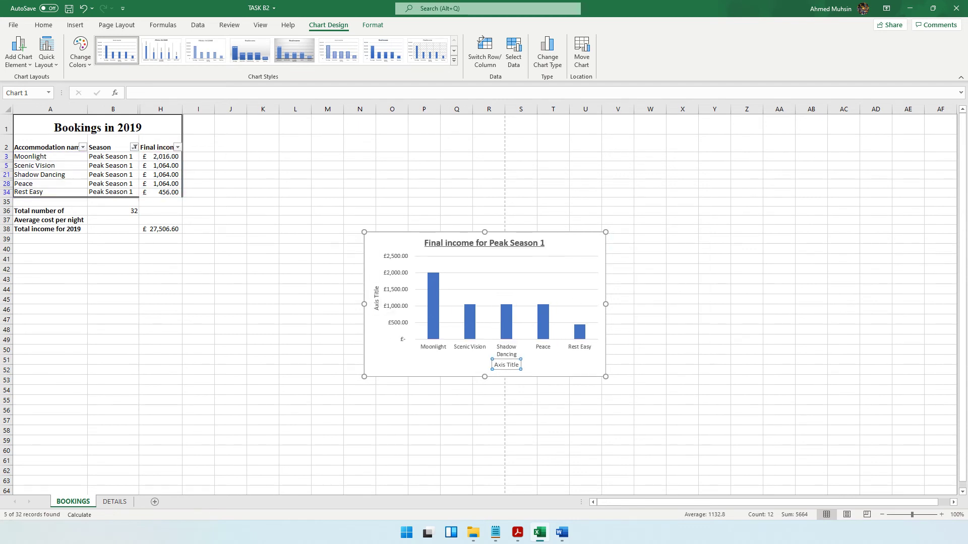
triple_click(512, 365)
text(Accomodati)
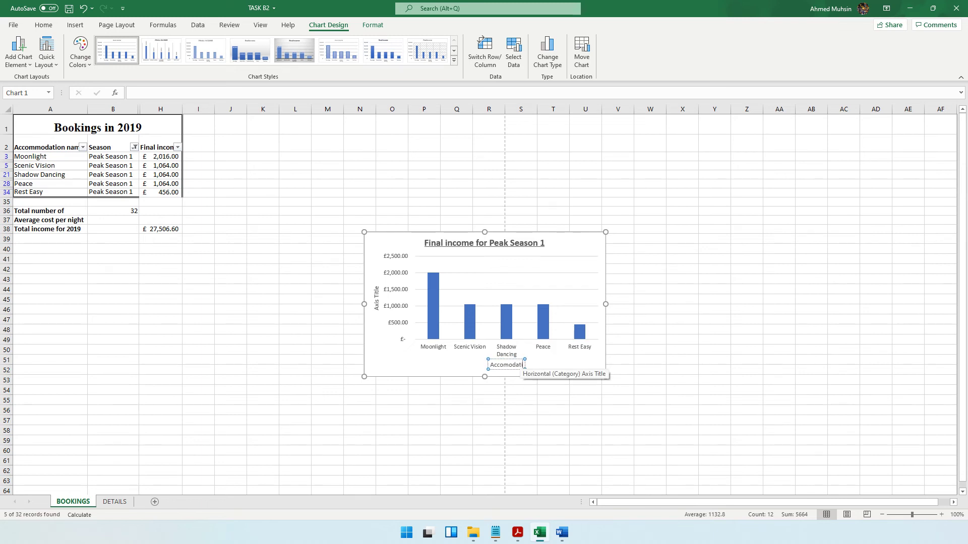
text(on Name)
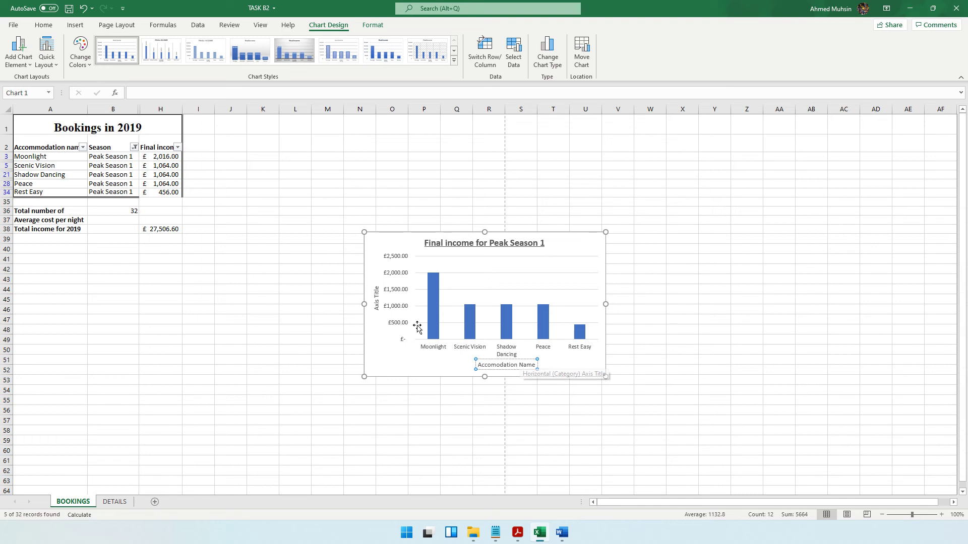
click(376, 304)
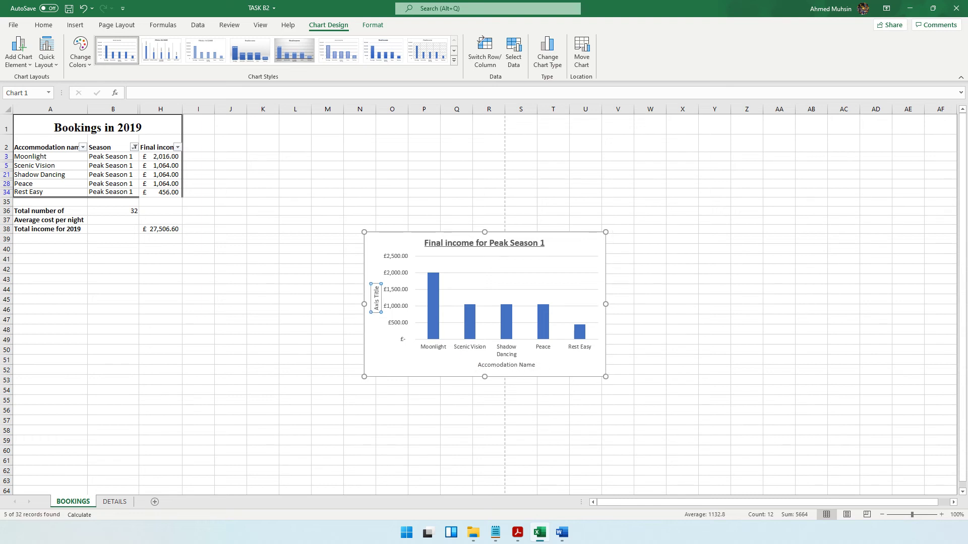
triple_click(376, 297)
text(Final Incom)
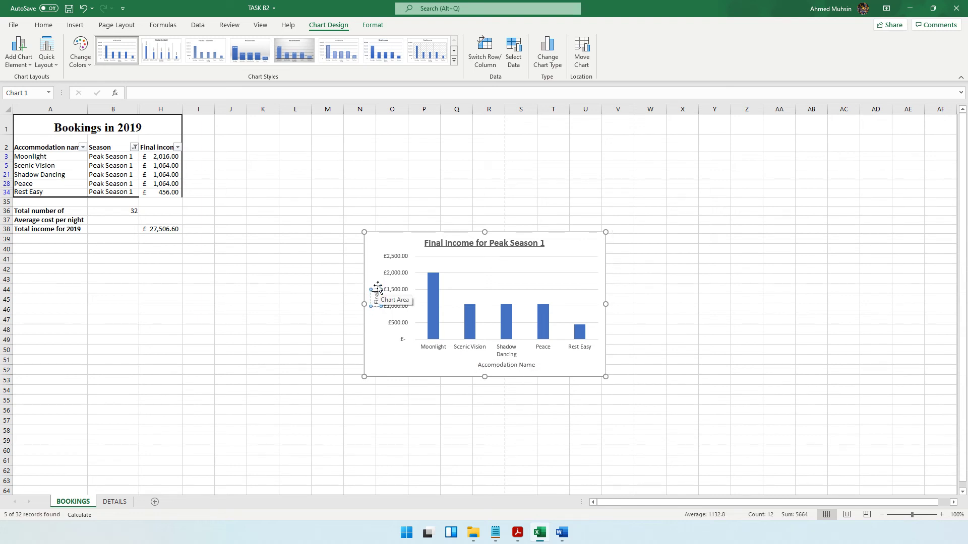
text(e)
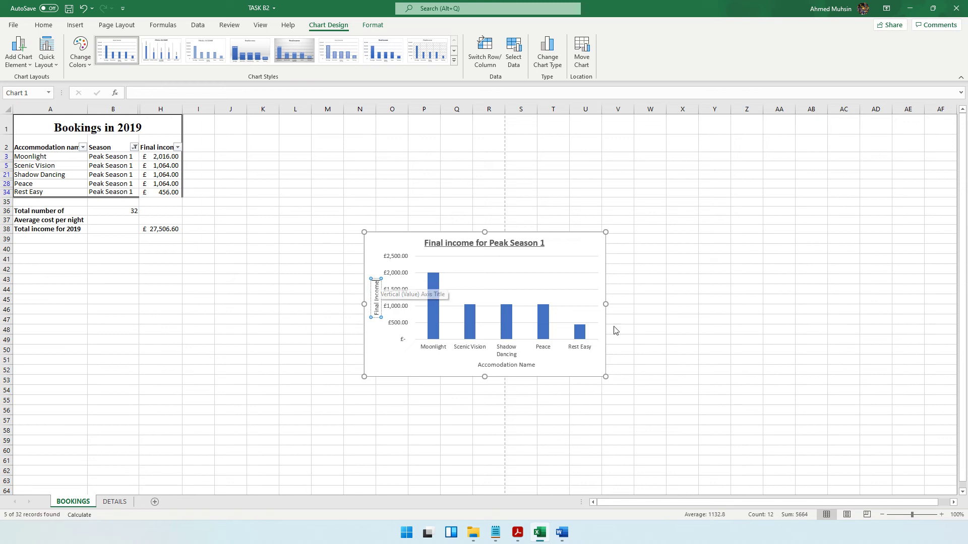
Turn on data labels showing each bar's income value.
click(595, 256)
click(617, 238)
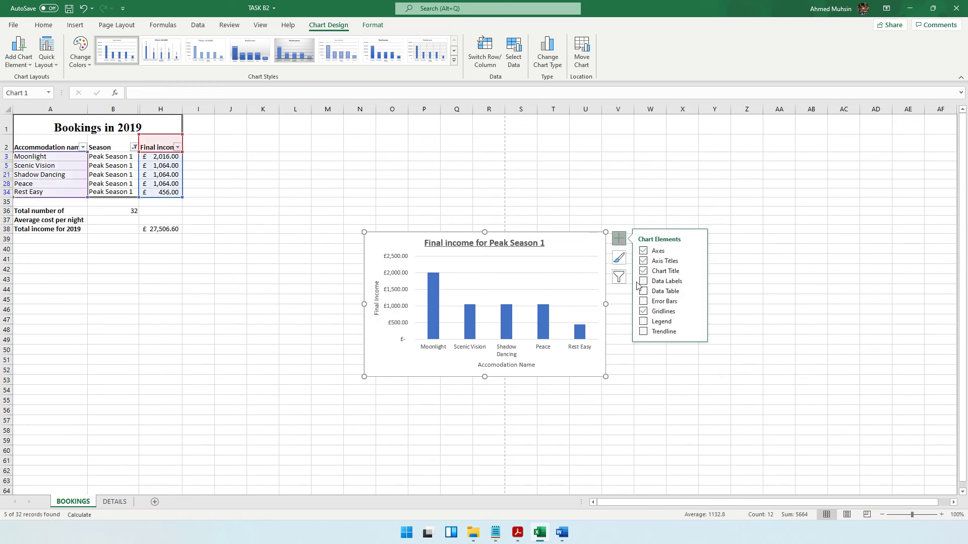
click(643, 283)
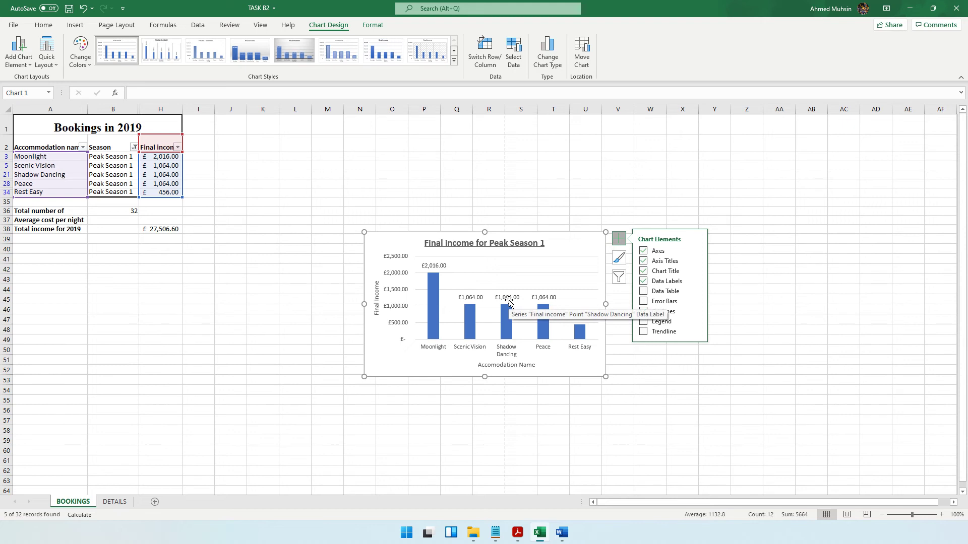
Reread the save and paste instructions in the PDF, then return to the Excel workbook.
click(518, 533)
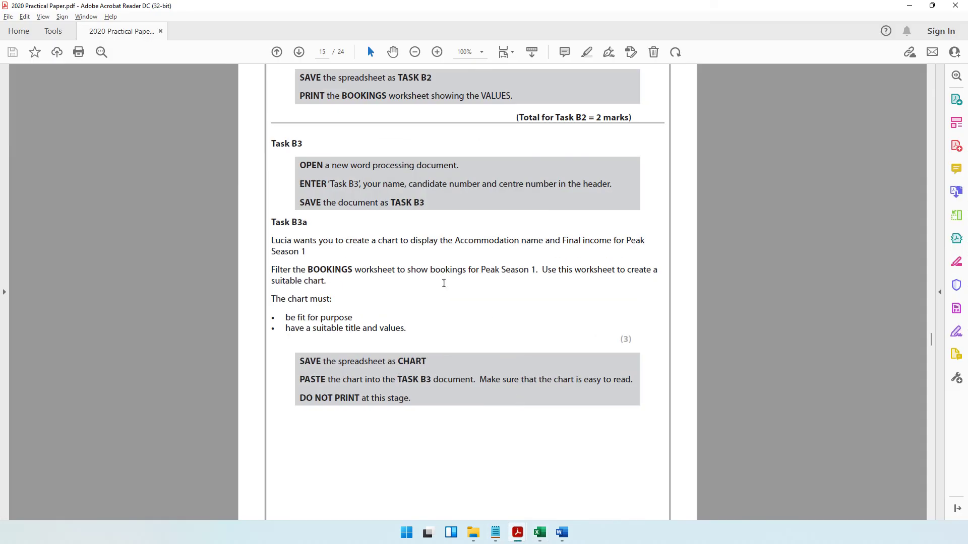
drag(338, 362, 473, 379)
click(405, 364)
click(543, 539)
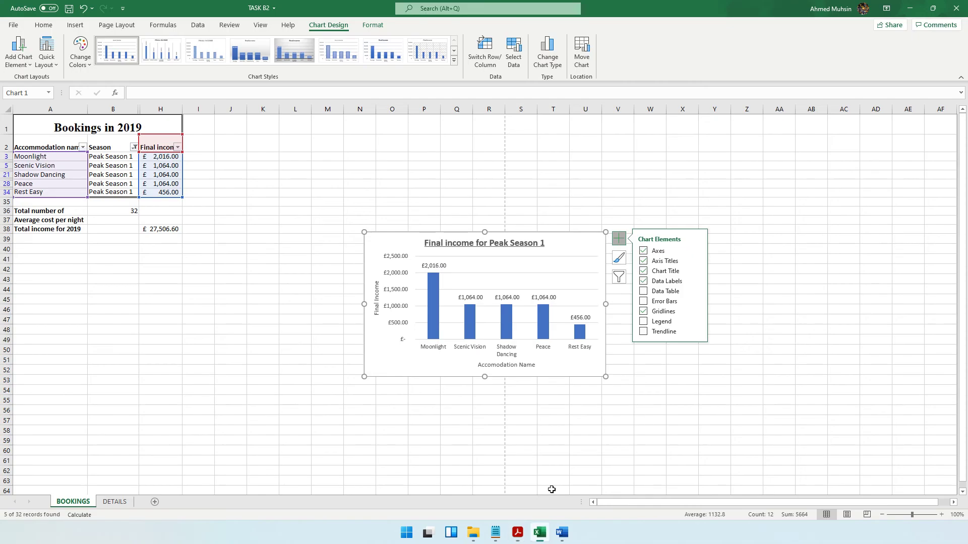
click(289, 176)
Save the workbook as CHART using F12 Save As.
key(F12)
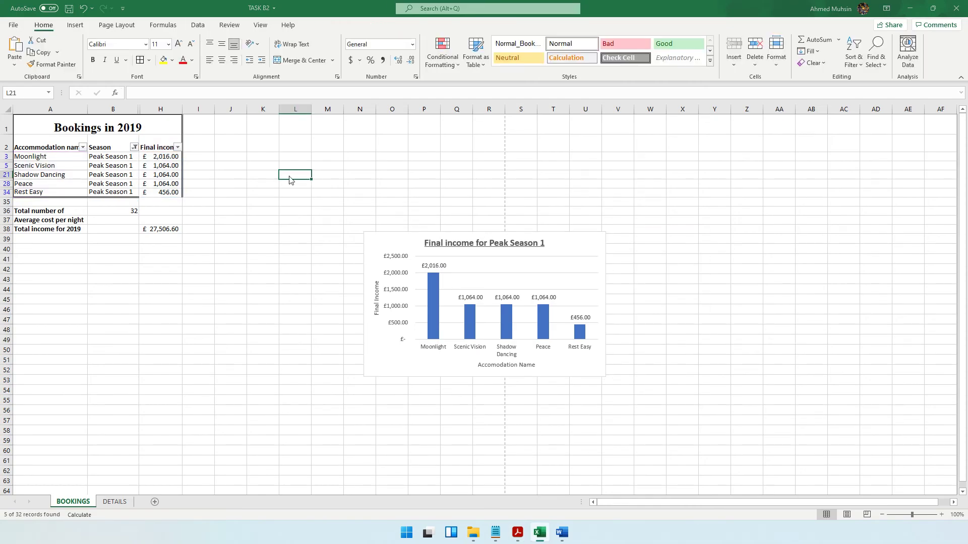
text(CHART)
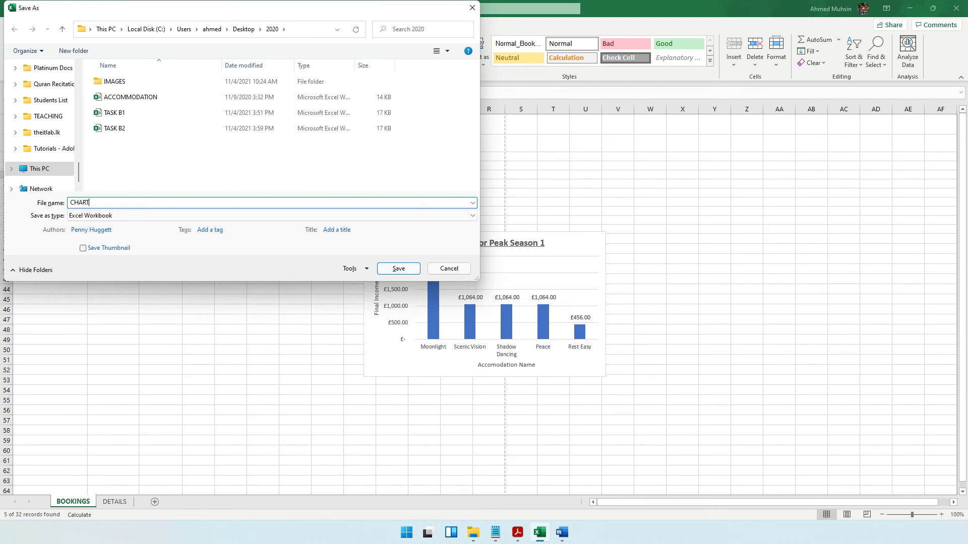
key(Return)
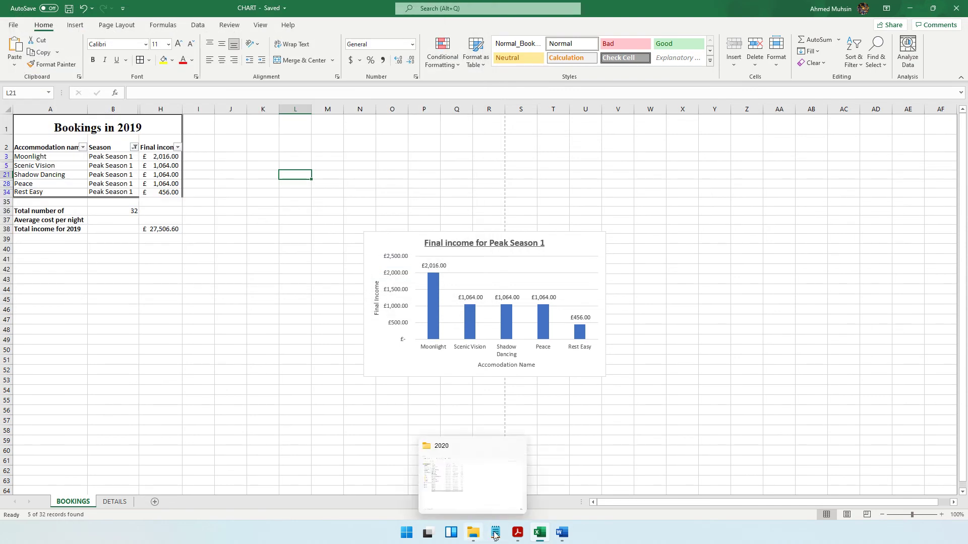
Reread the instruction to paste the chart into the TASK B3 document.
click(517, 533)
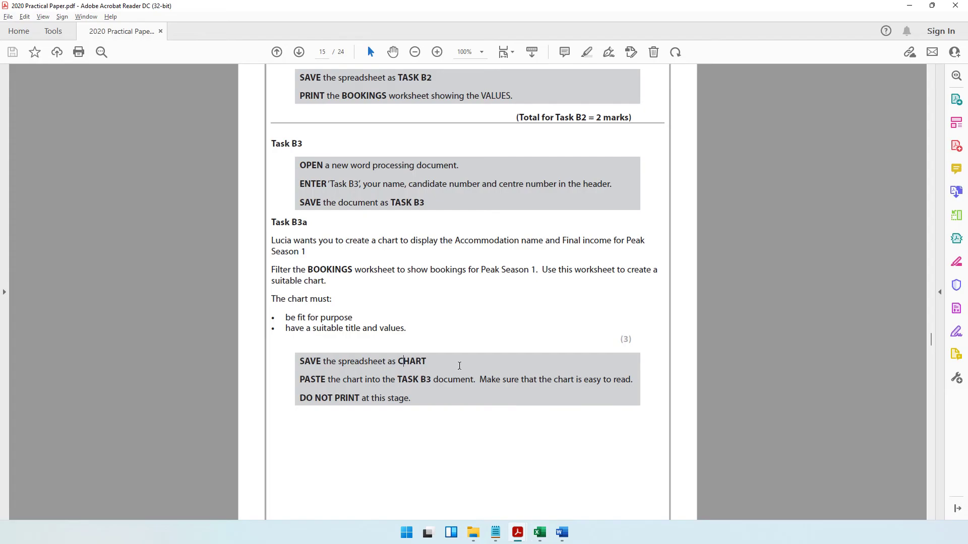
drag(350, 381, 631, 383)
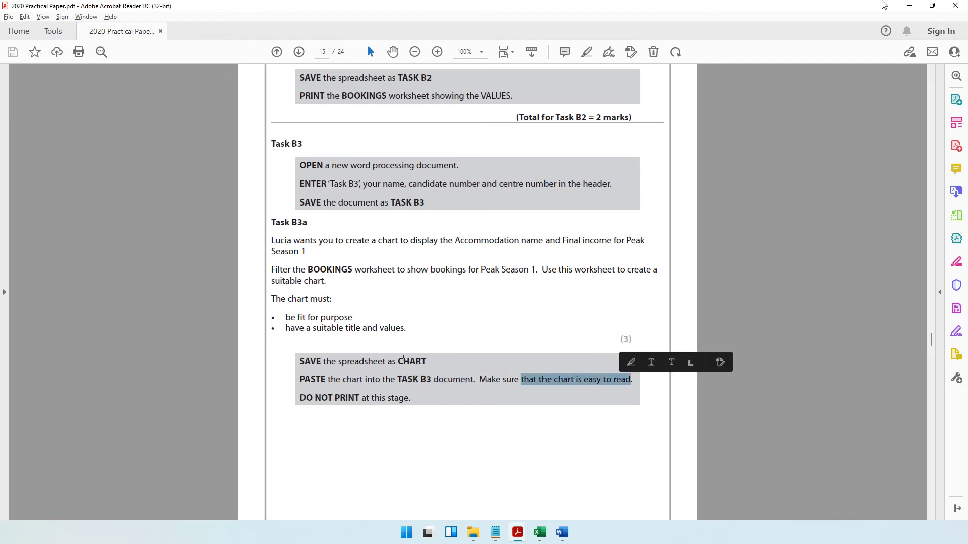
click(909, 5)
Copy the Excel chart and paste it into the TASK B3 Word document.
click(588, 237)
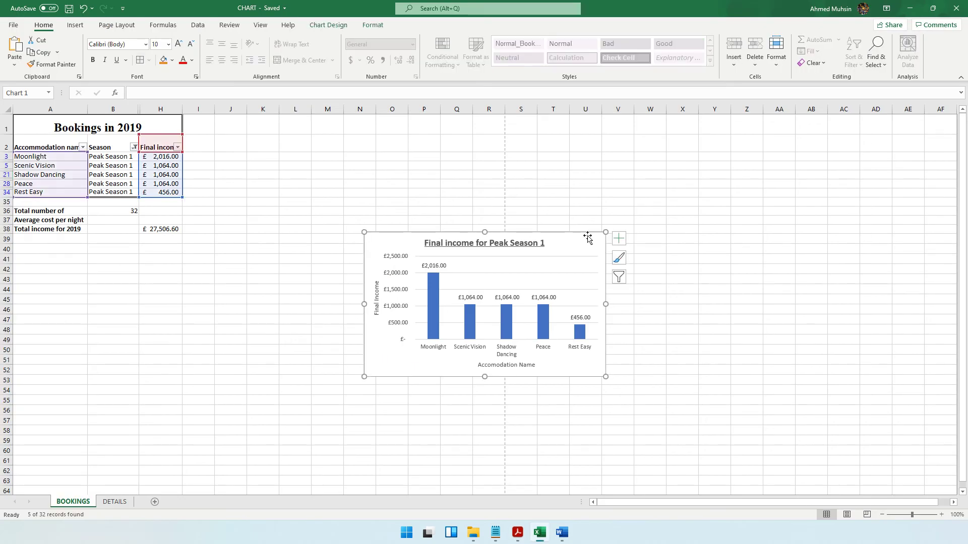
click(562, 532)
key(ctrl+v)
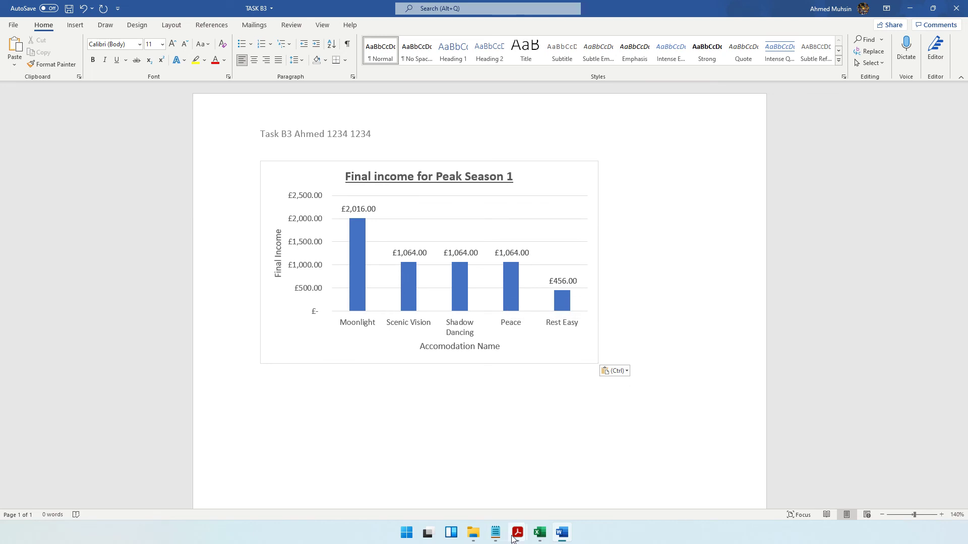
click(517, 533)
scroll(445, 354, down, 4)
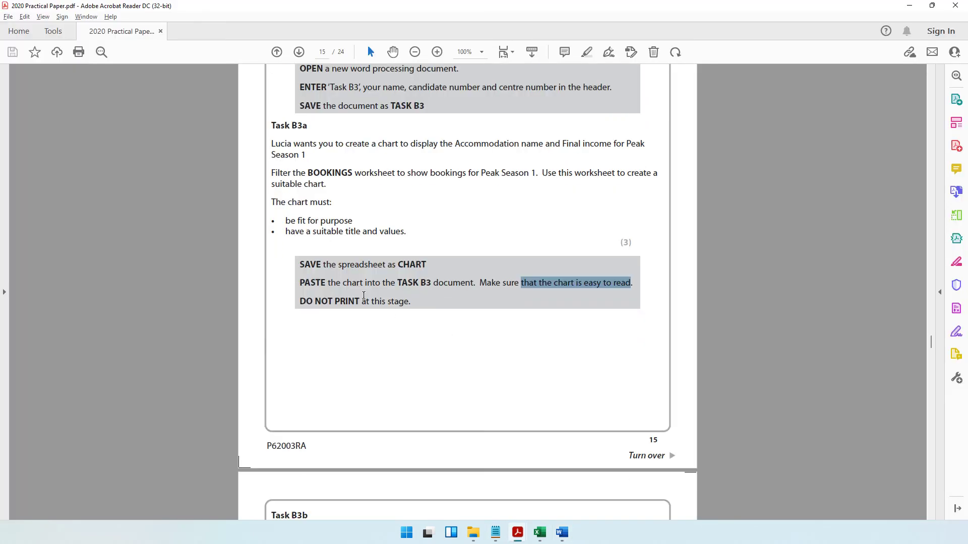
drag(362, 301, 410, 302)
click(394, 331)
scroll(394, 331, down, 15)
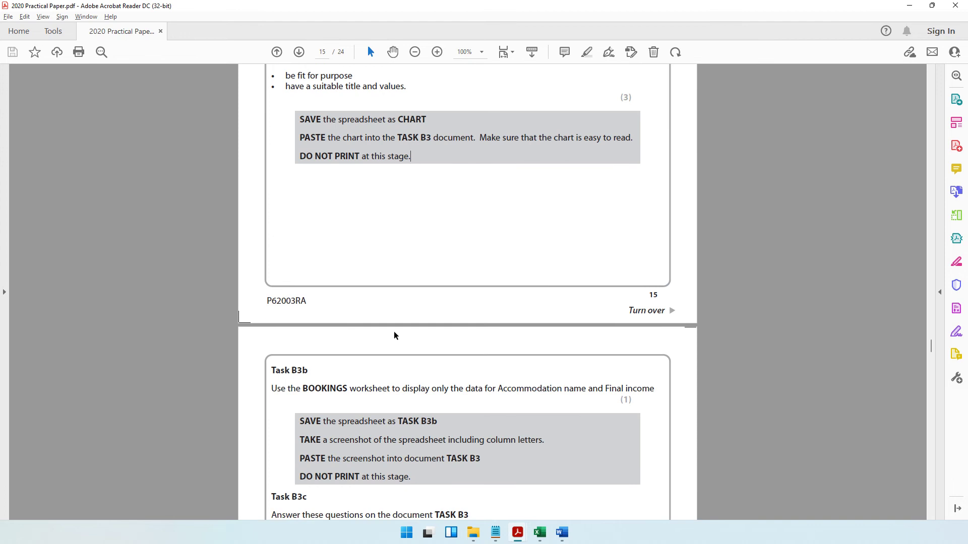
drag(308, 146, 405, 144)
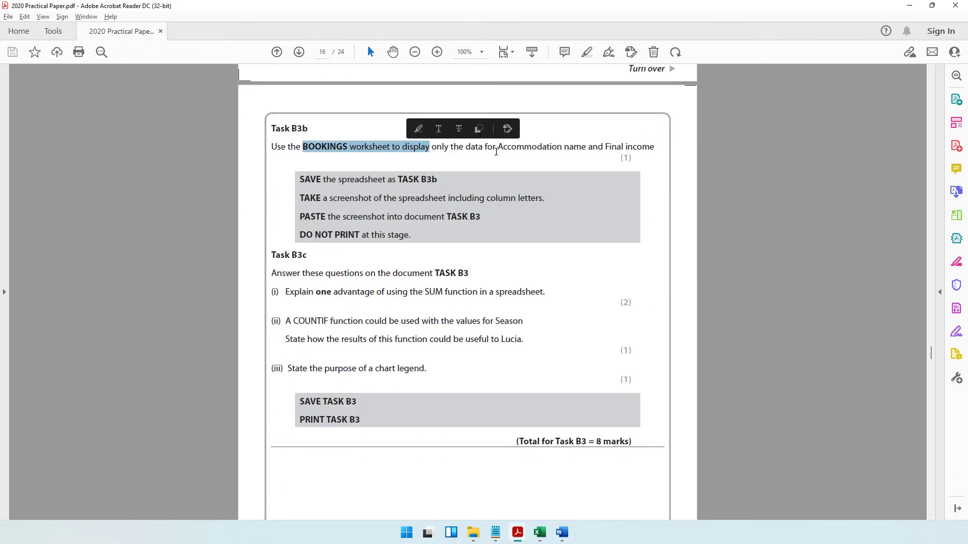
click(487, 147)
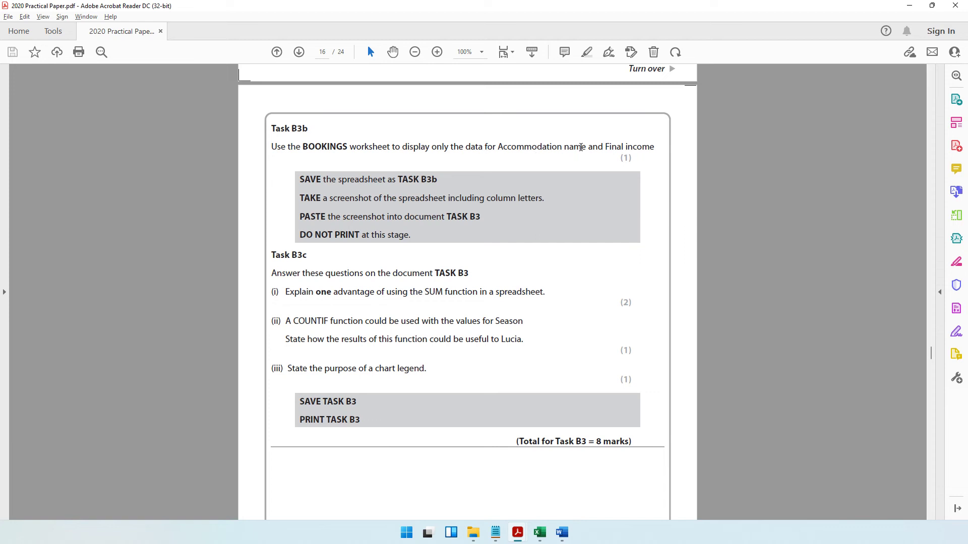
click(910, 6)
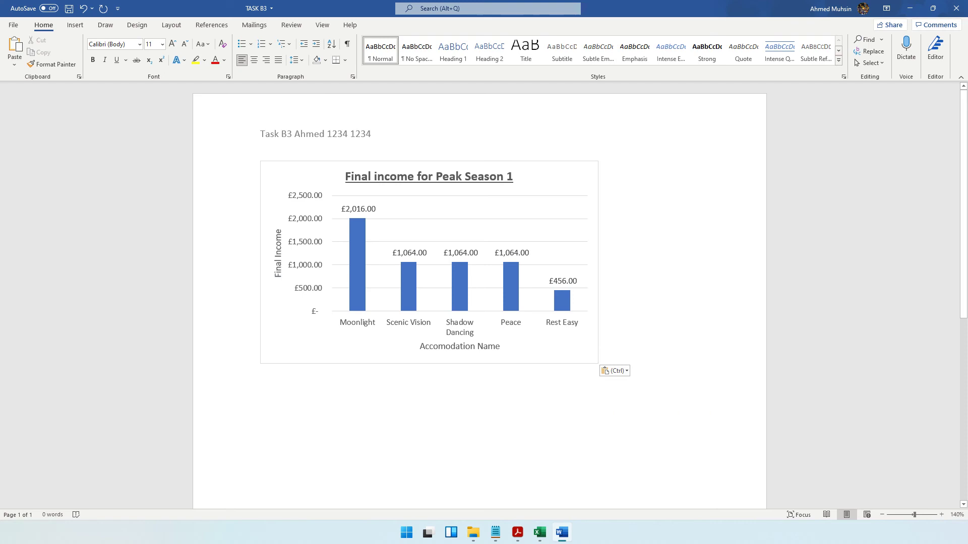
click(519, 533)
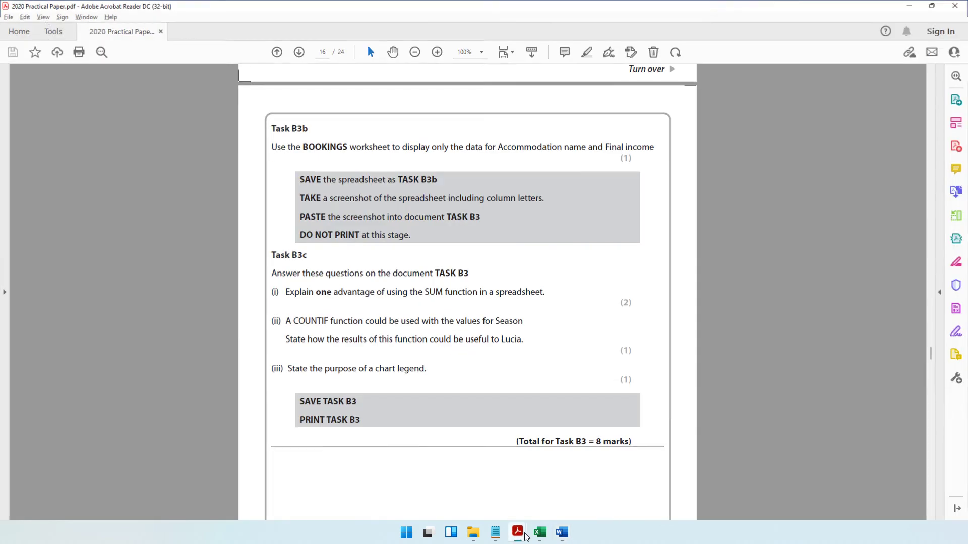
scroll(331, 203, up, 10)
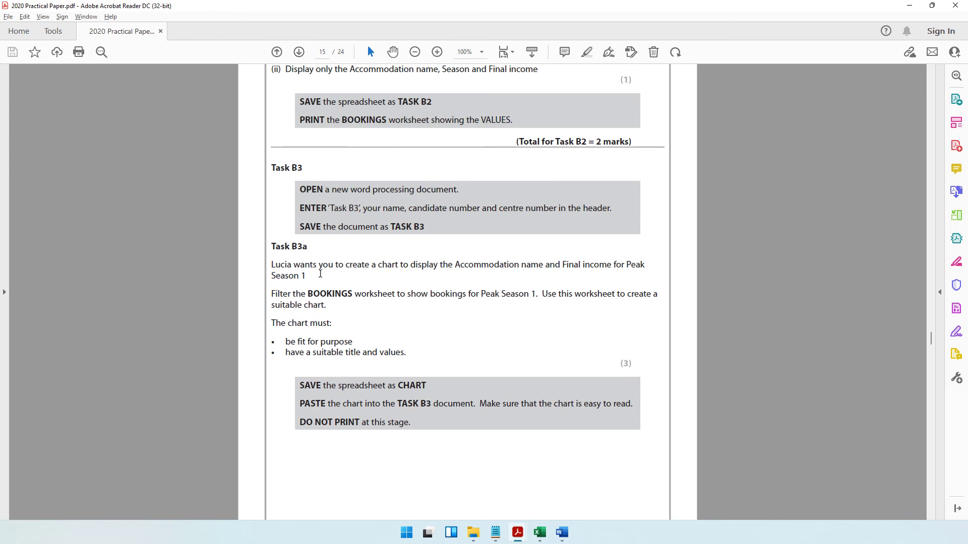
scroll(325, 292, down, 5)
scroll(328, 366, down, 3)
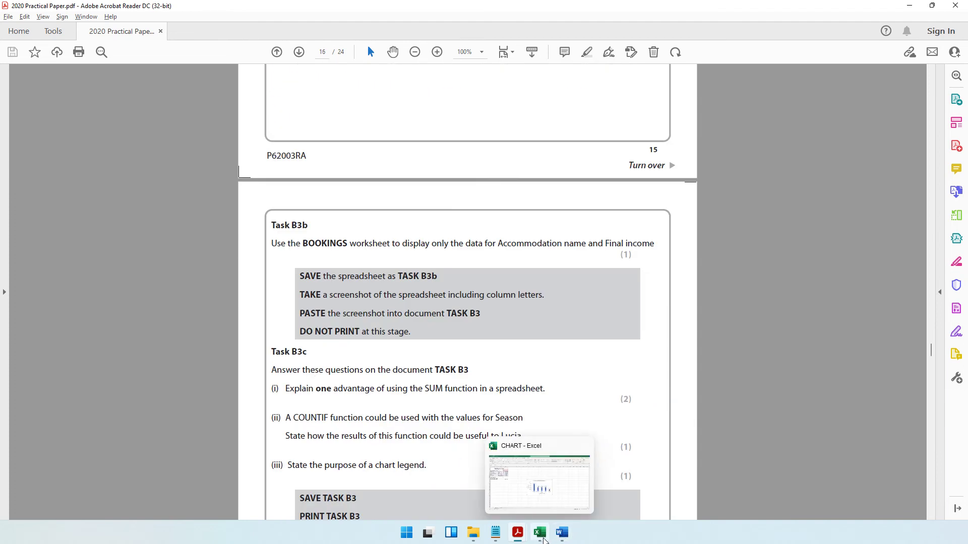
Hide column B (Season) in the CHART workbook's BOOKINGS sheet.
click(539, 533)
click(104, 191)
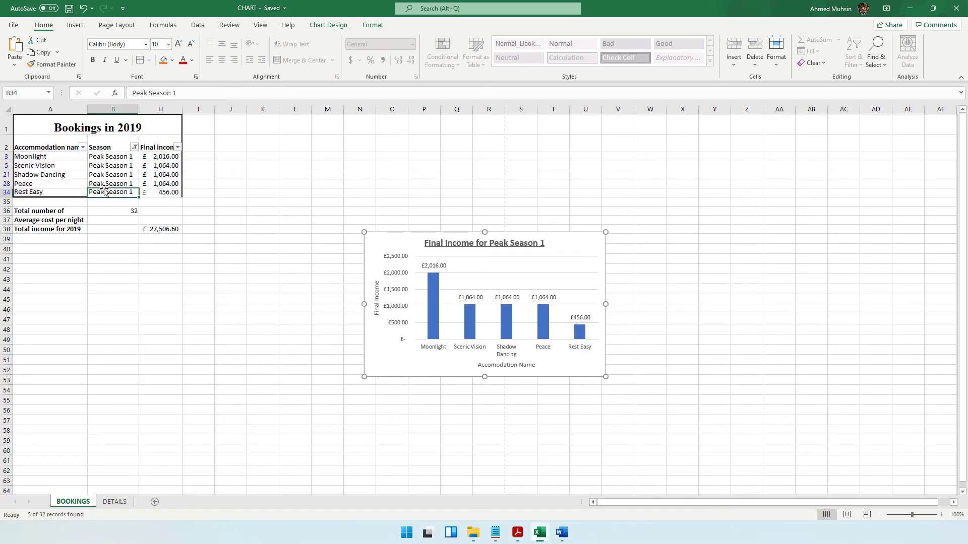
click(111, 110)
right_click(104, 171)
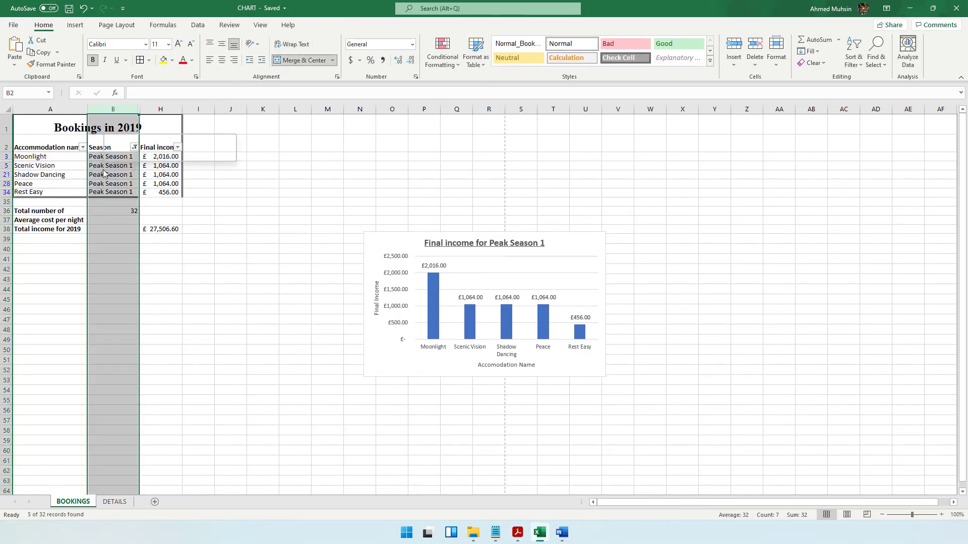
click(134, 326)
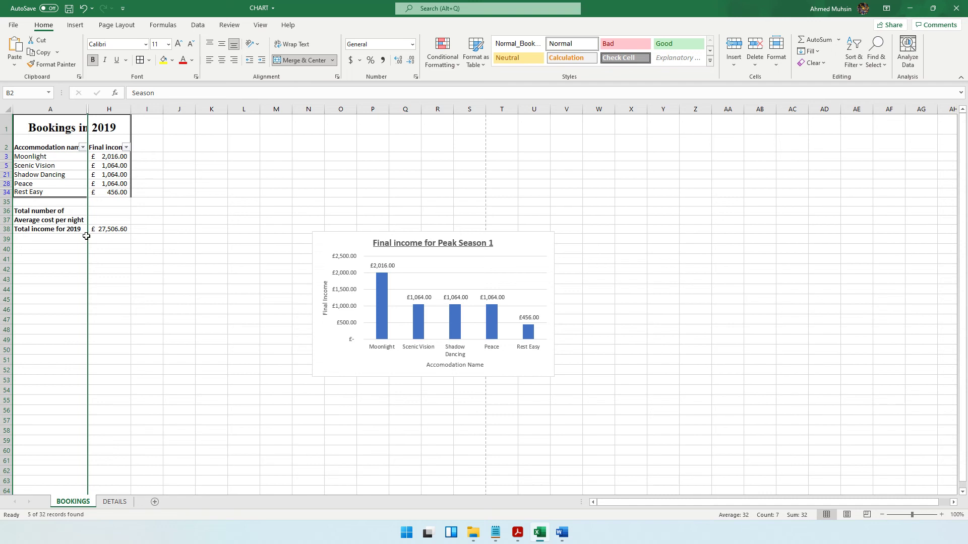
click(37, 156)
Select cell H2, then highlight the exam paper's instruction to save as TASK B3b.
click(122, 150)
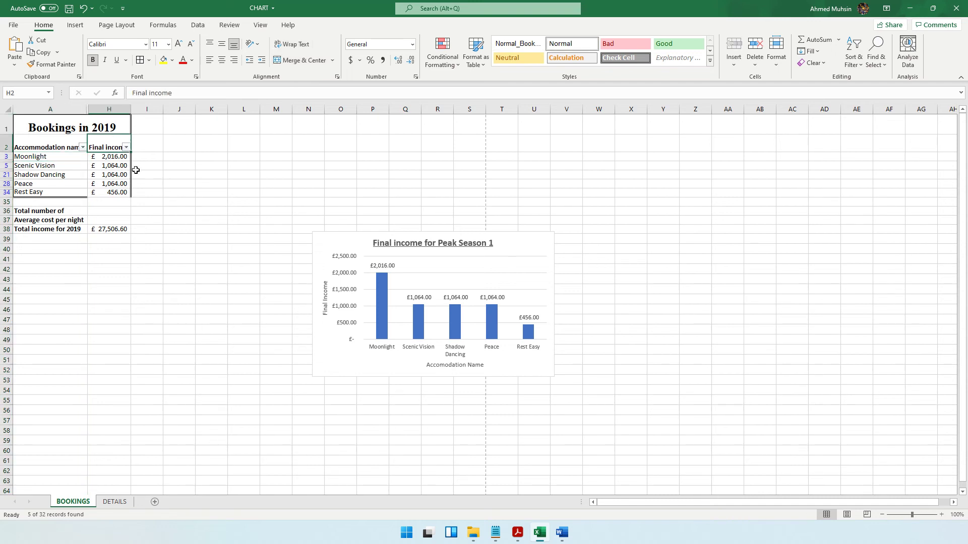
click(519, 535)
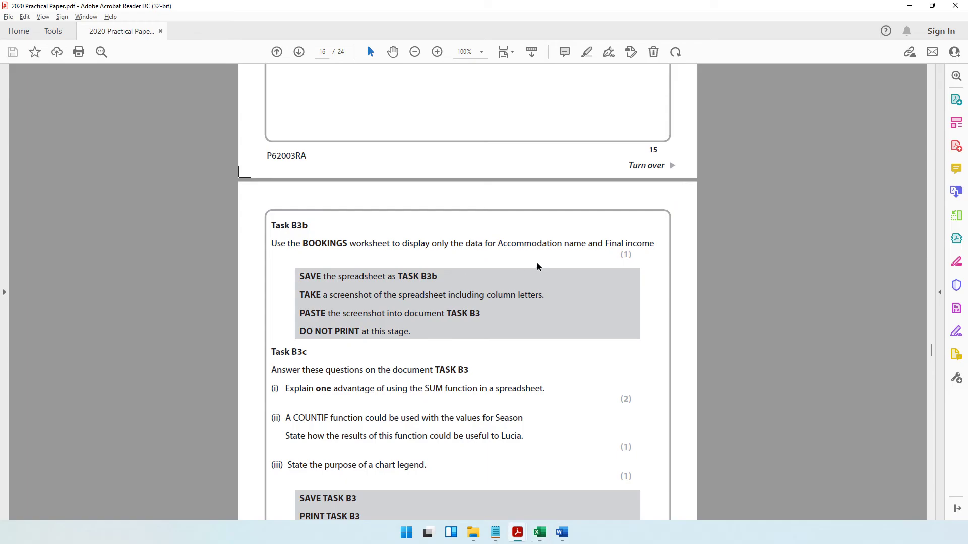
drag(337, 277, 438, 278)
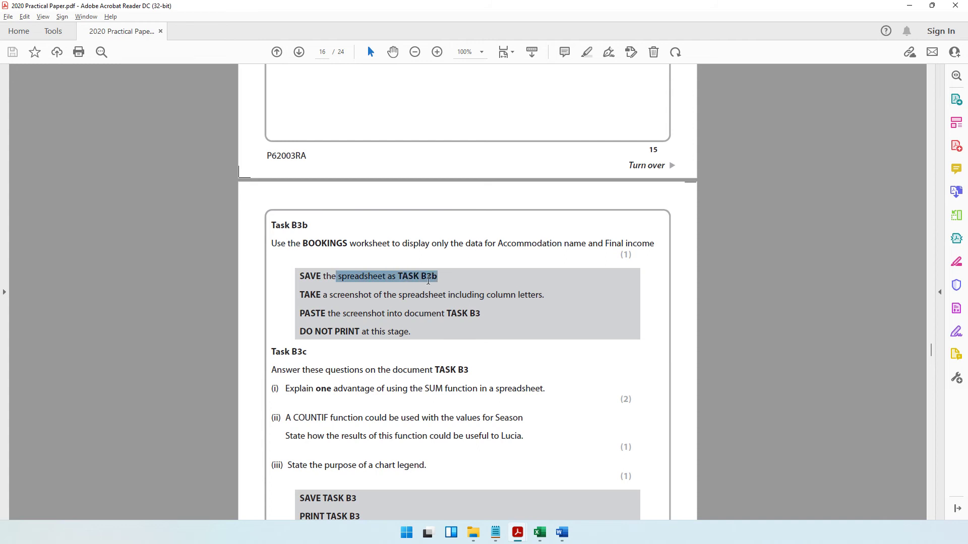
Save the workbook under the new name TASK B3b, then bring back the Acrobat exam paper.
click(540, 534)
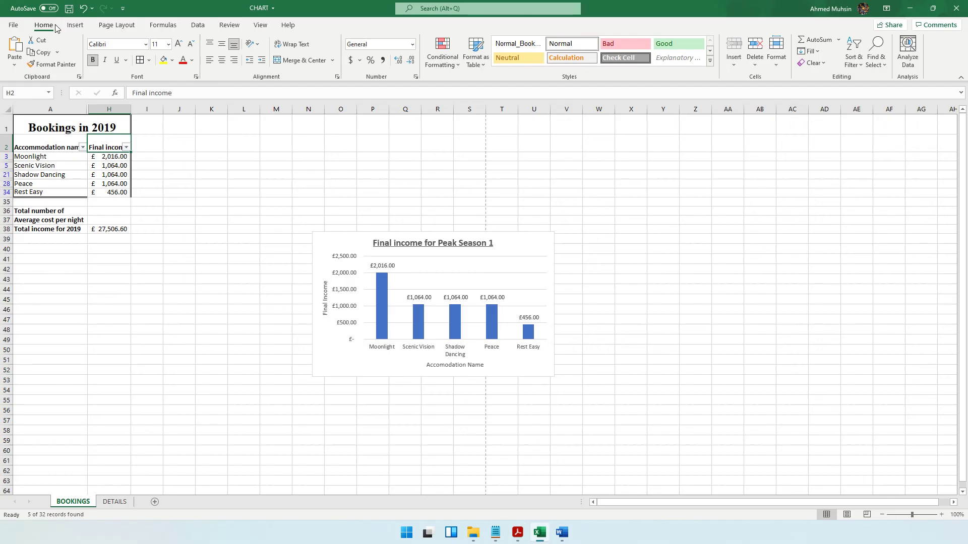
key(F12)
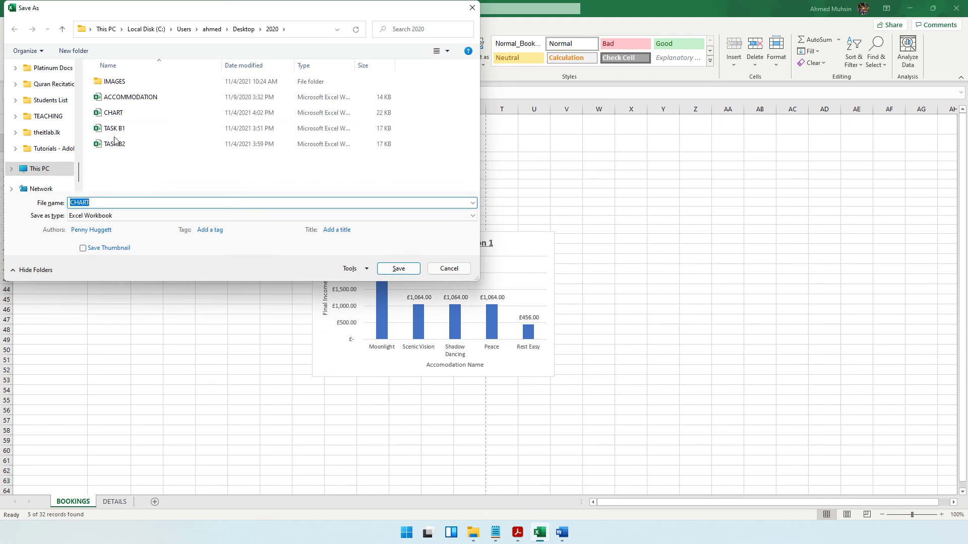
text(TASK)
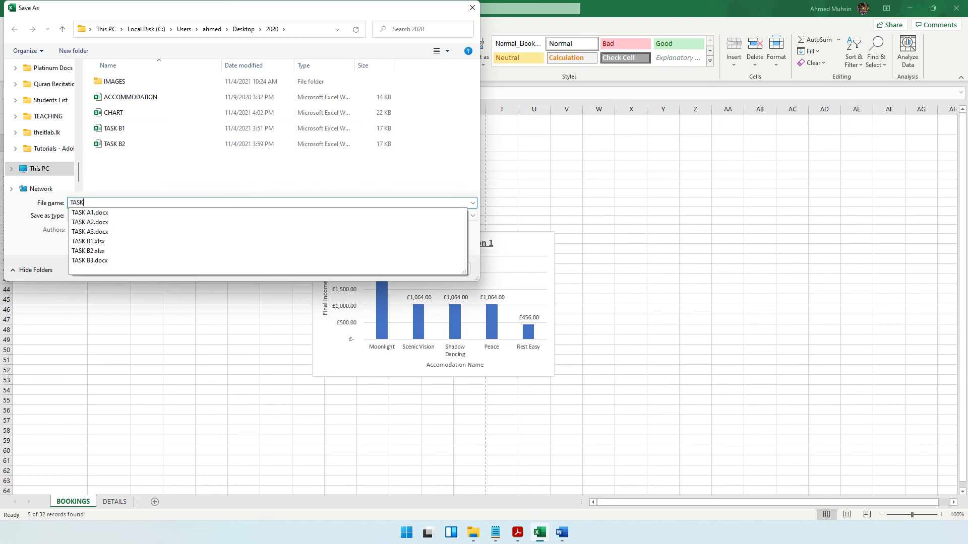
text( B3b)
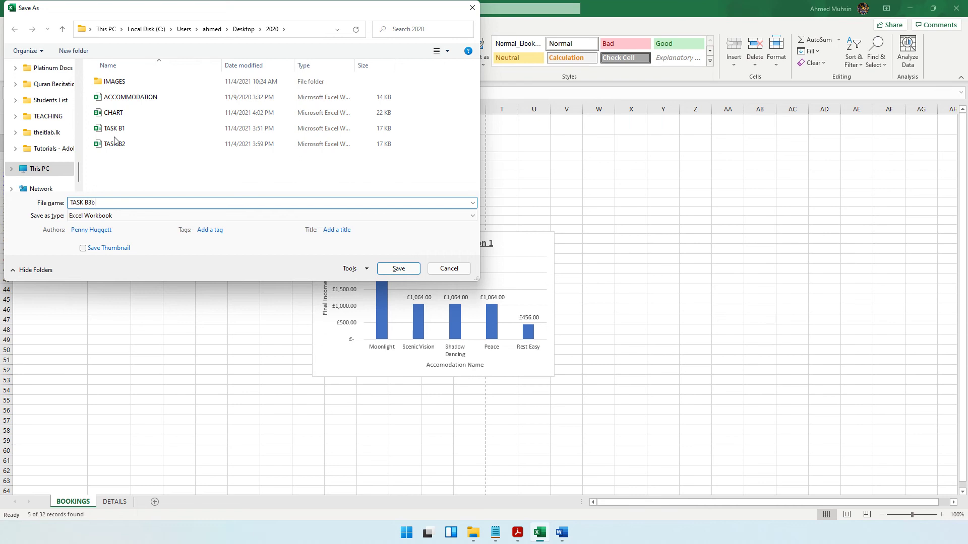
key(Return)
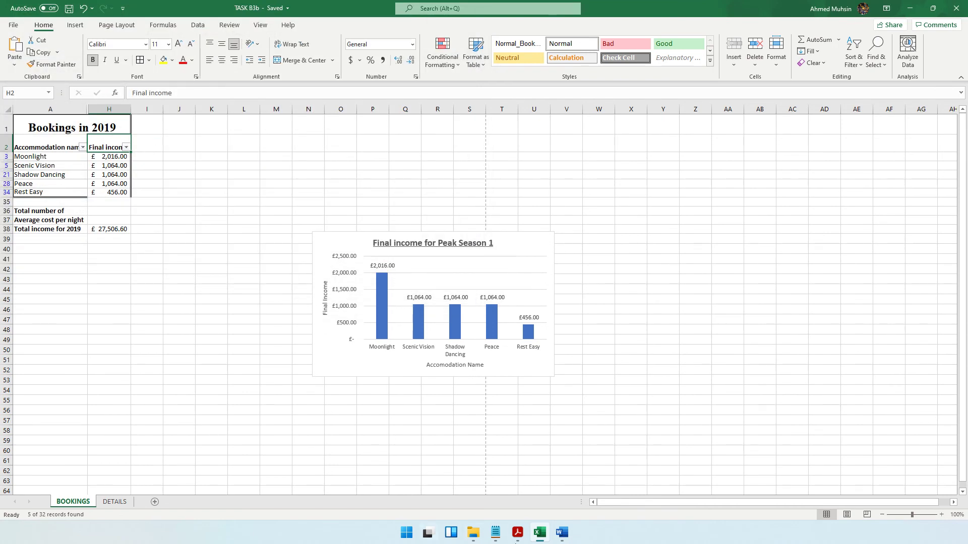
click(473, 532)
click(517, 532)
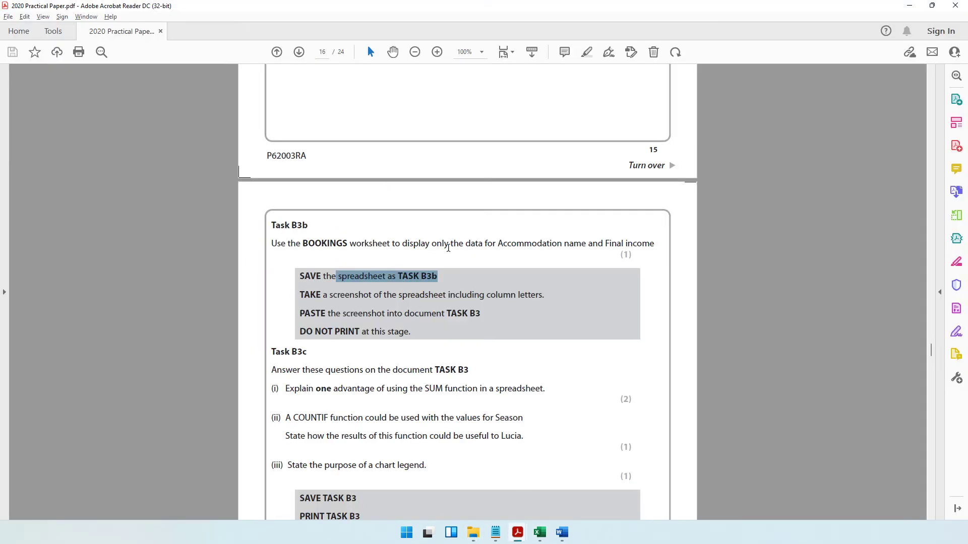
Highlight the screenshot, paste-into-TASK B3 and do-not-print instructions.
scroll(436, 258, down, 2)
drag(329, 248, 545, 252)
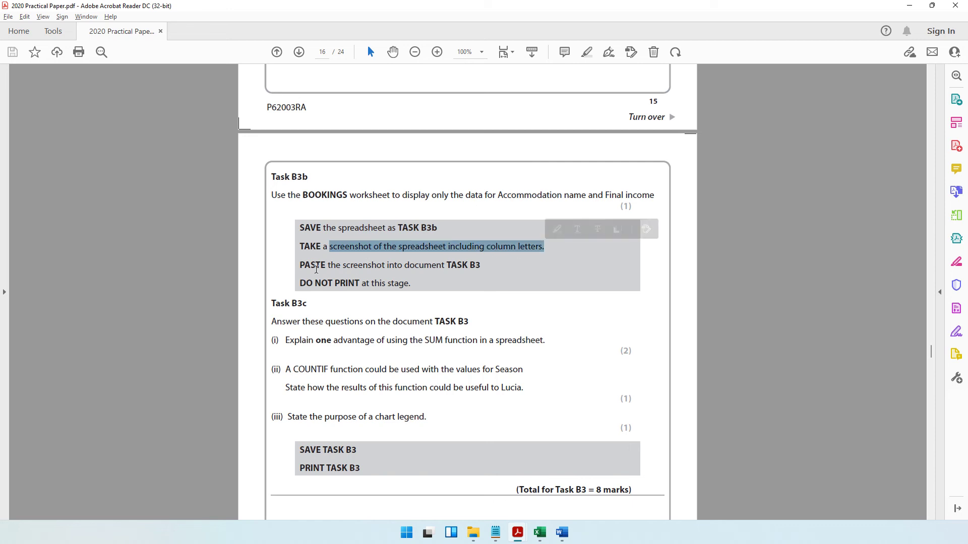
drag(301, 266, 484, 267)
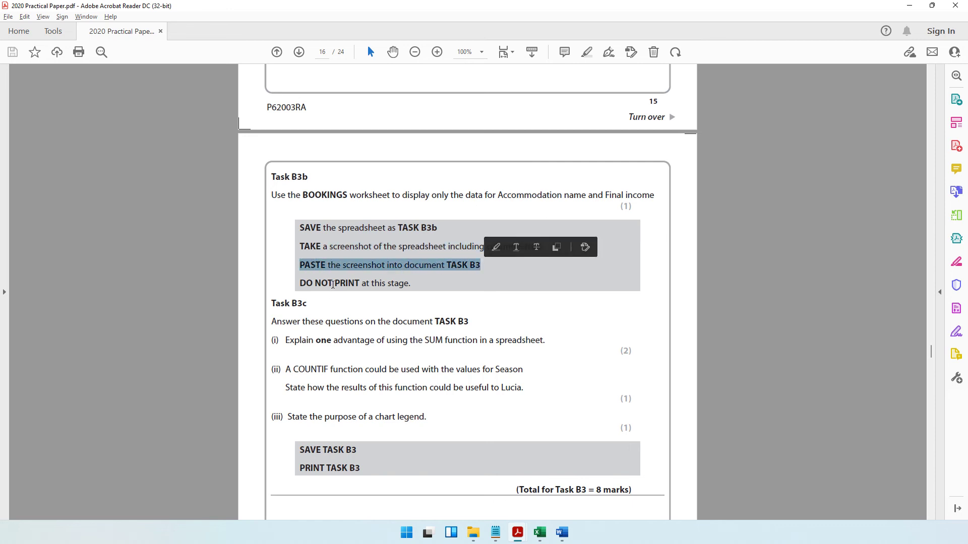
drag(333, 284, 430, 287)
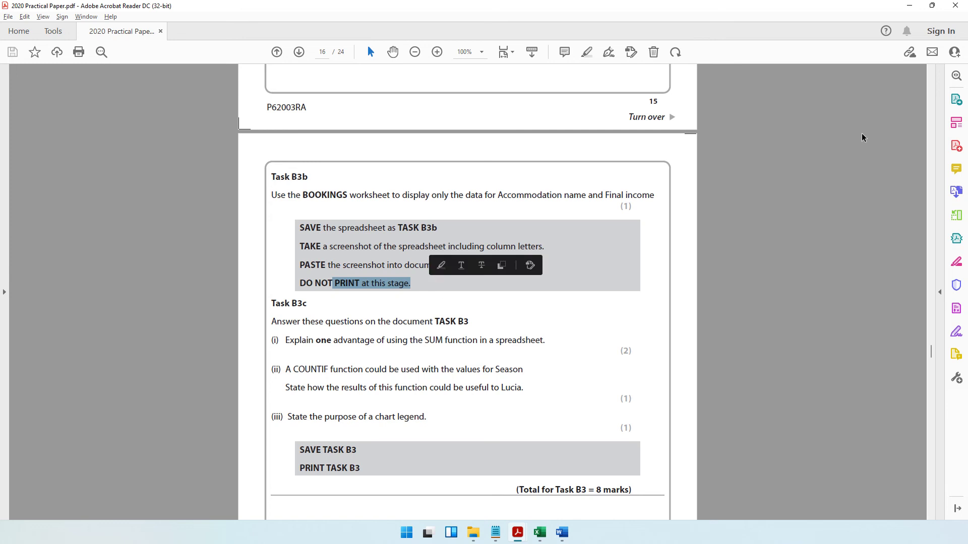
Minimise Acrobat and bring up the Word document TASK B3 with its chart.
click(909, 6)
click(545, 536)
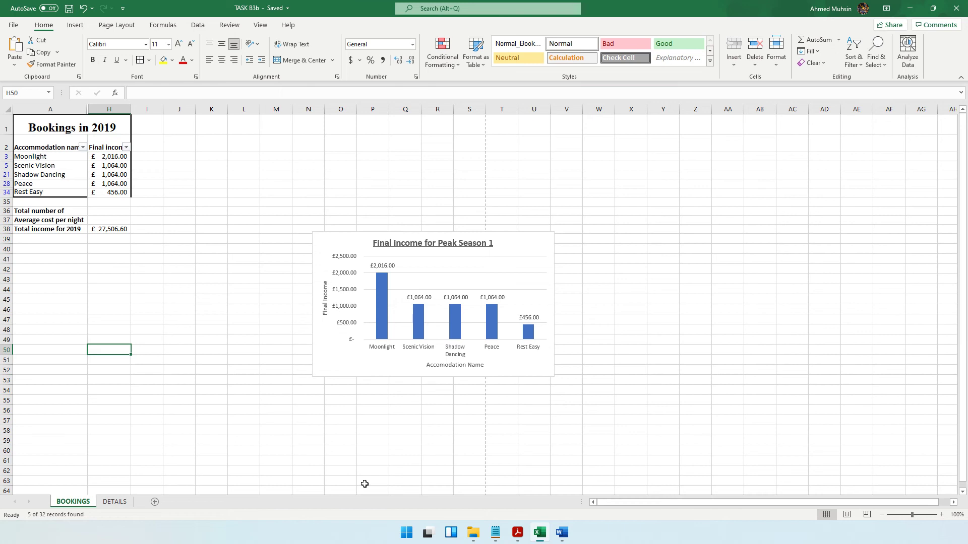
click(562, 533)
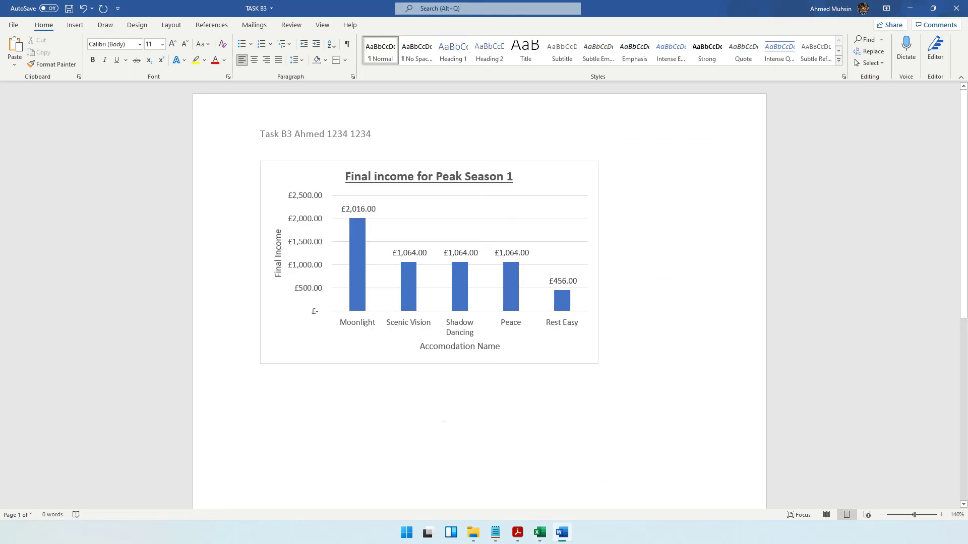
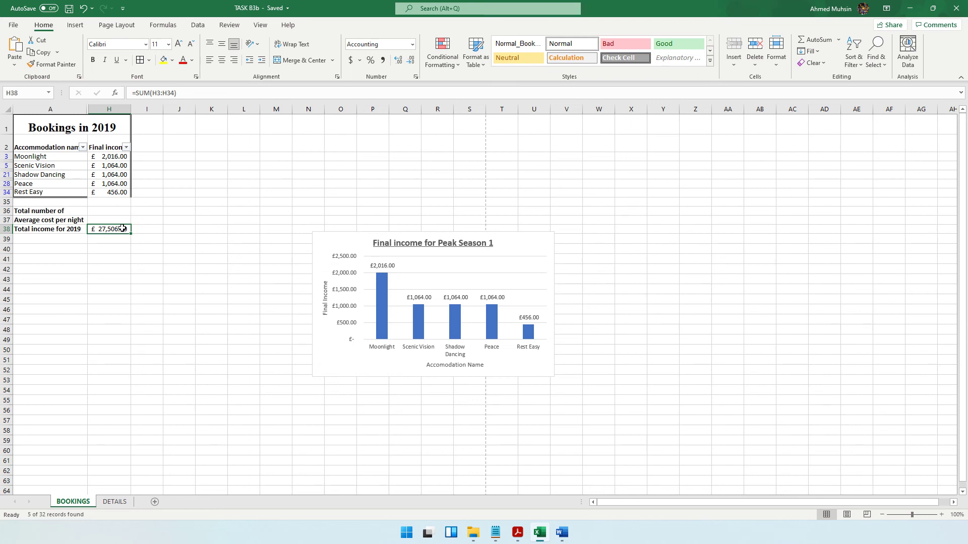
Below the screenshot, add heading 'Task B3c' and answer i): SUM avoids referring to every cell.
click(561, 532)
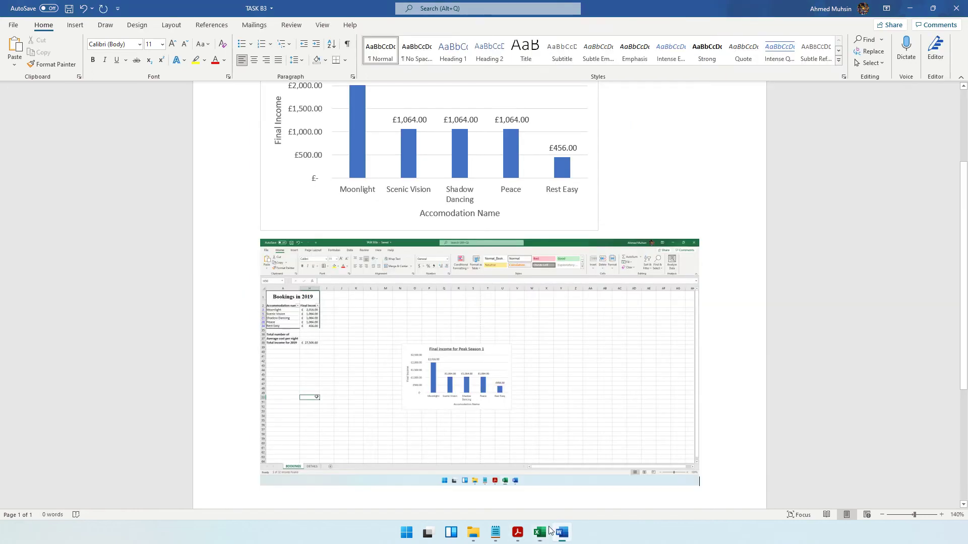
click(518, 532)
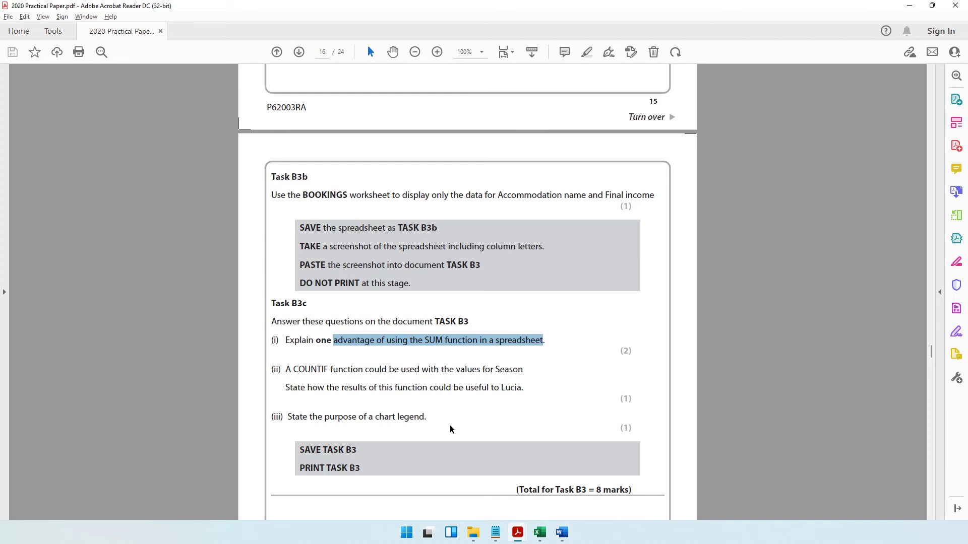
click(561, 532)
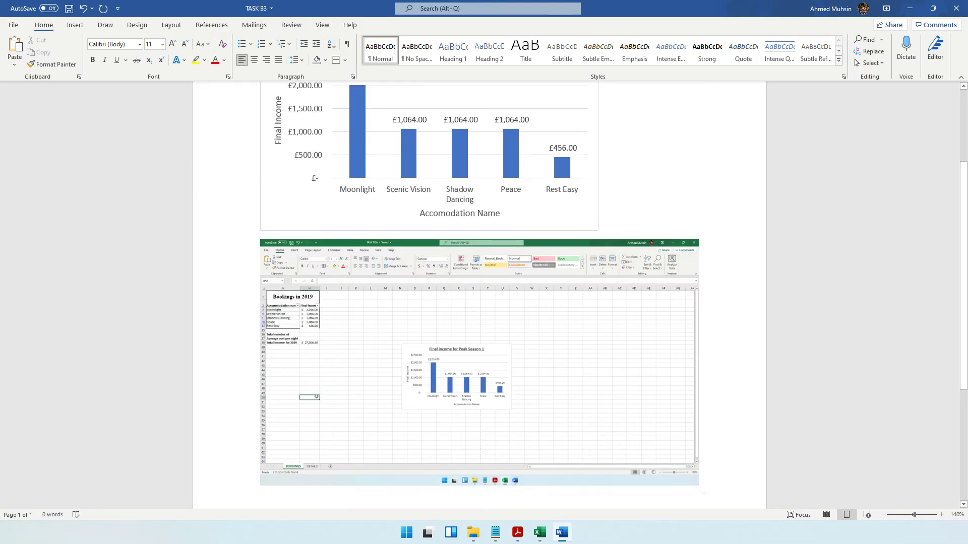
click(260, 501)
text(Task B3c)
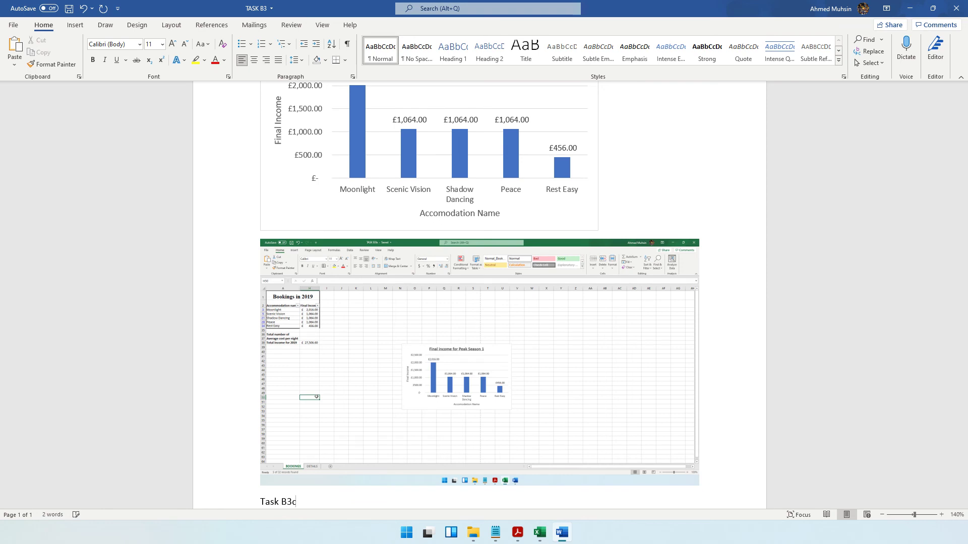
key(Return)
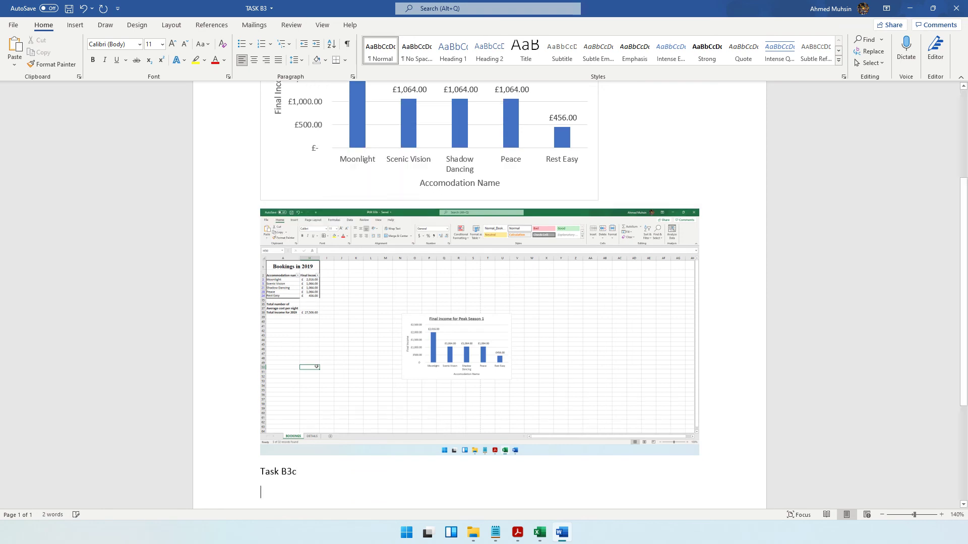
text(i))
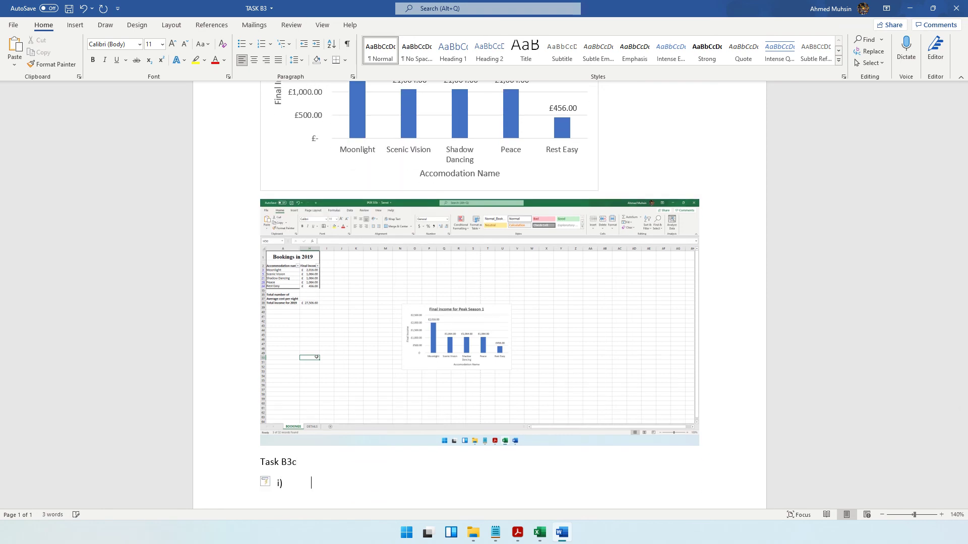
text( Using)
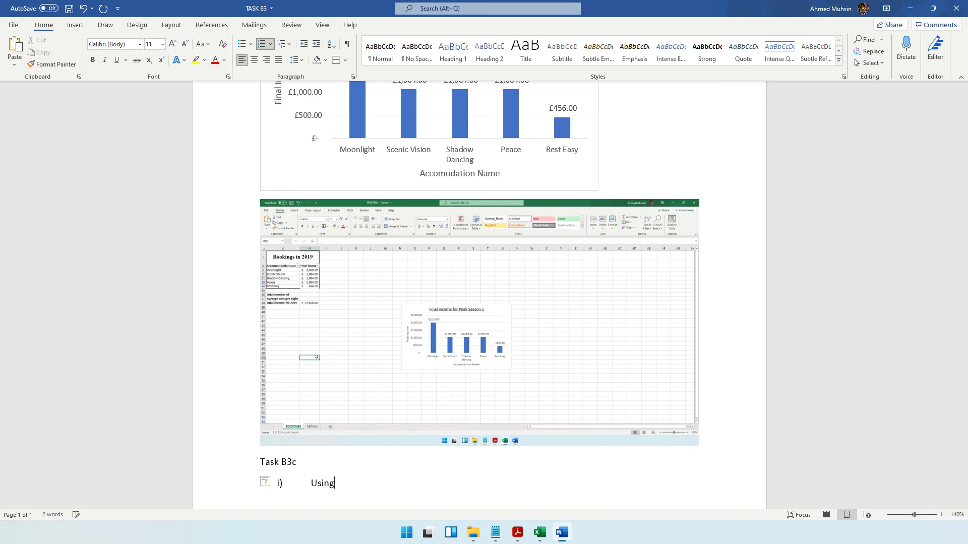
text( the SUM function the user does not )
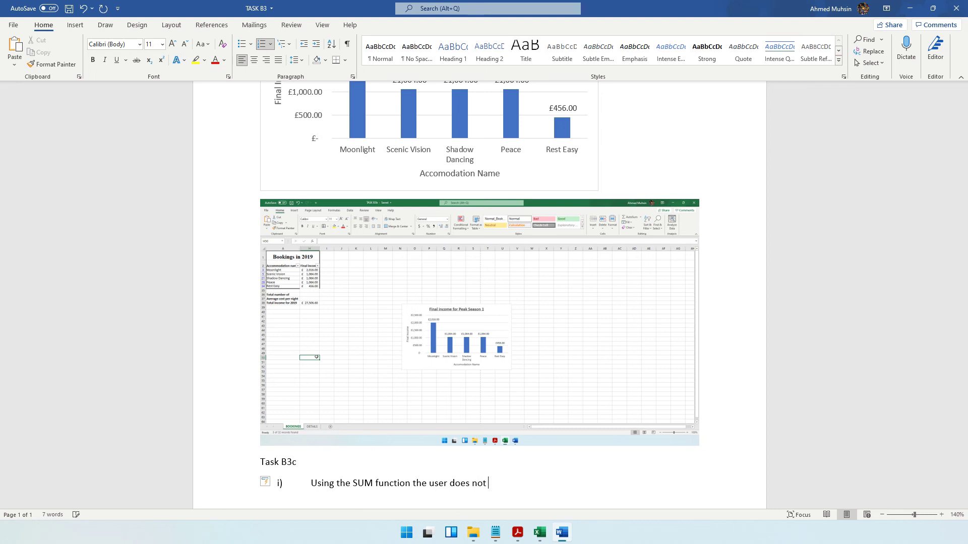
text(have to manually refer to e)
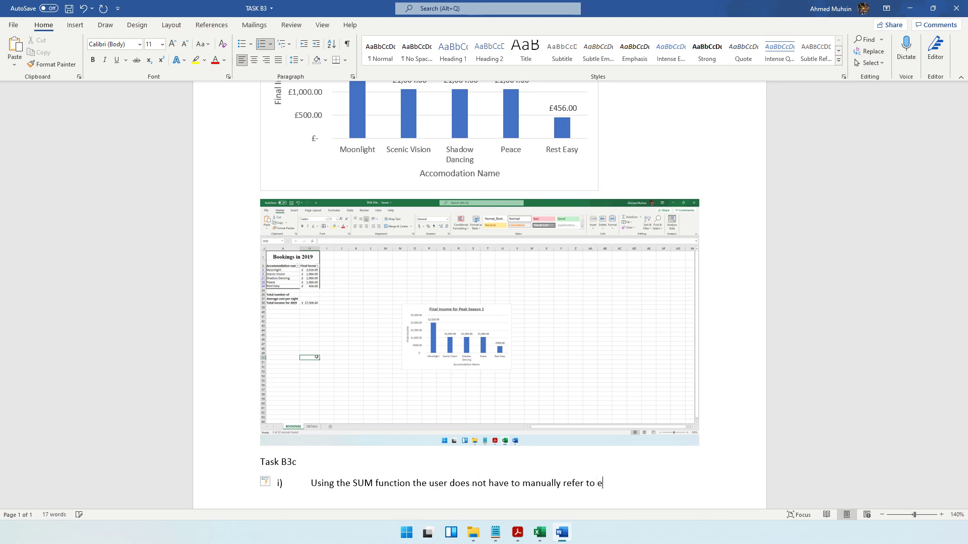
text(very cell, he can simply type )
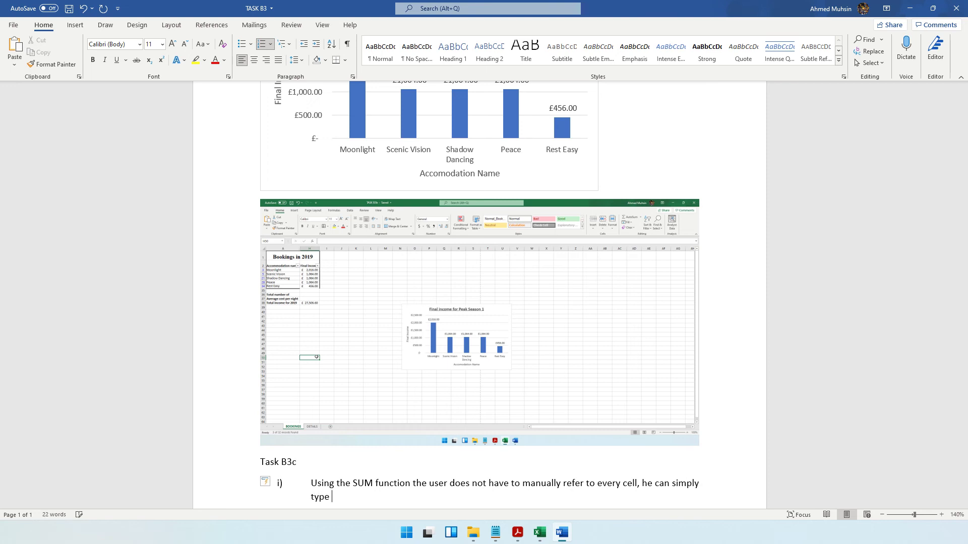
text(the range.)
key(Return)
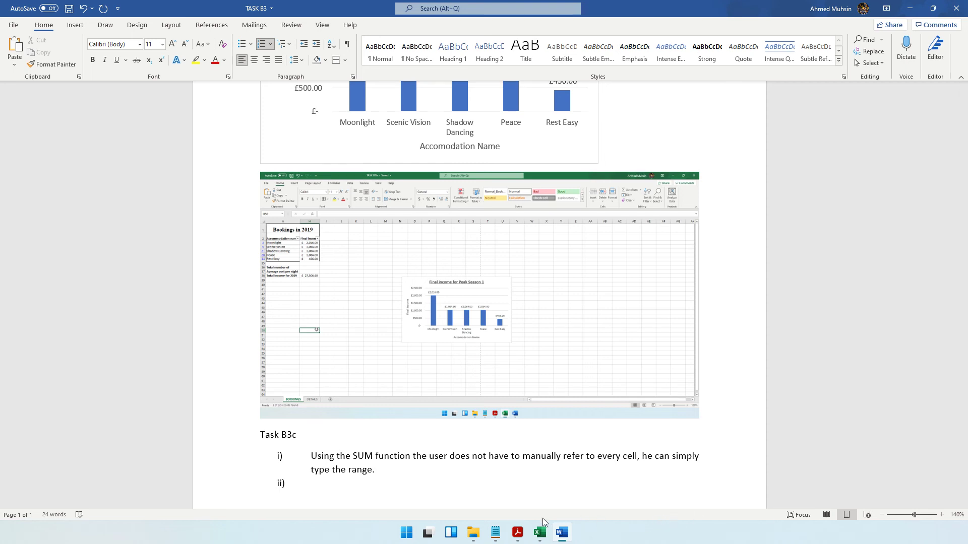
click(517, 532)
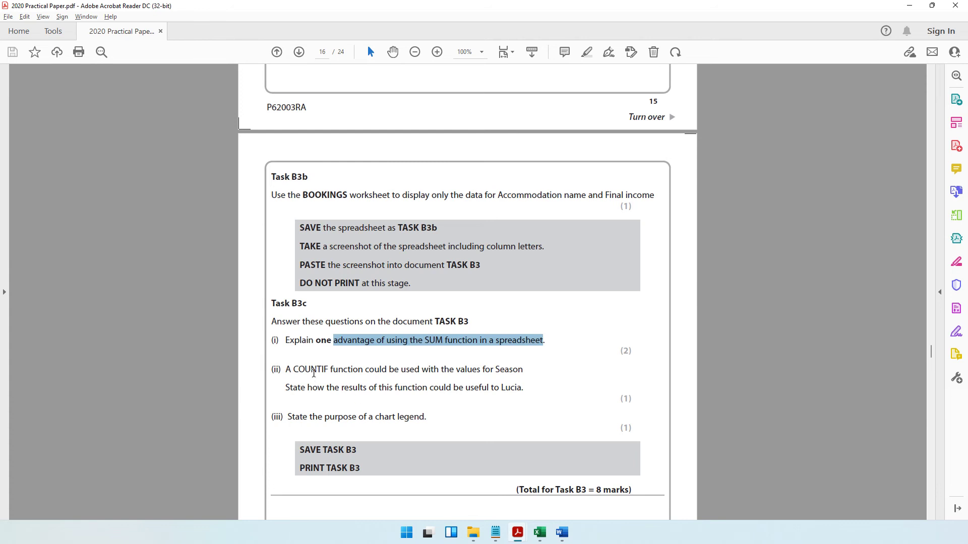
drag(293, 370, 447, 377)
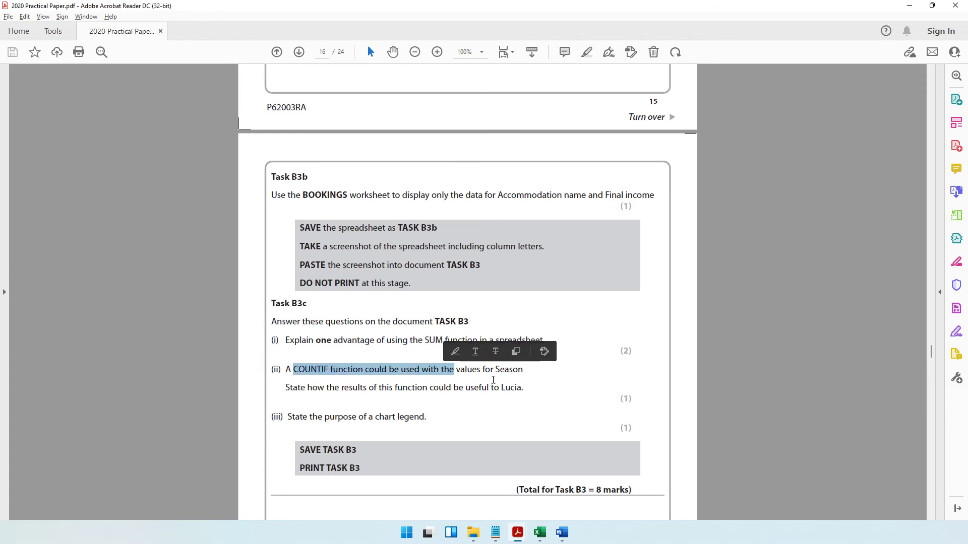
drag(324, 389, 518, 393)
click(529, 392)
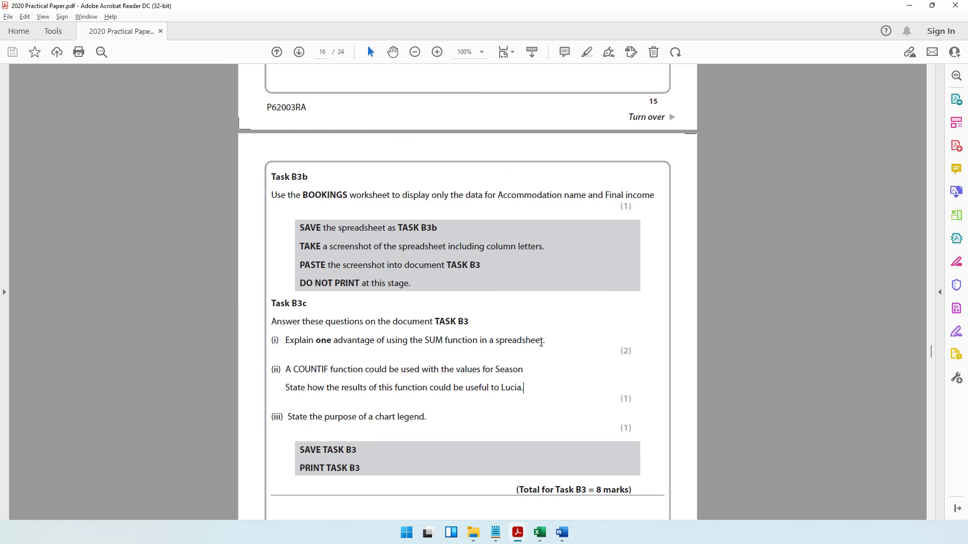
In the TASK B3b workbook, unhide the hidden columns B through G.
click(909, 5)
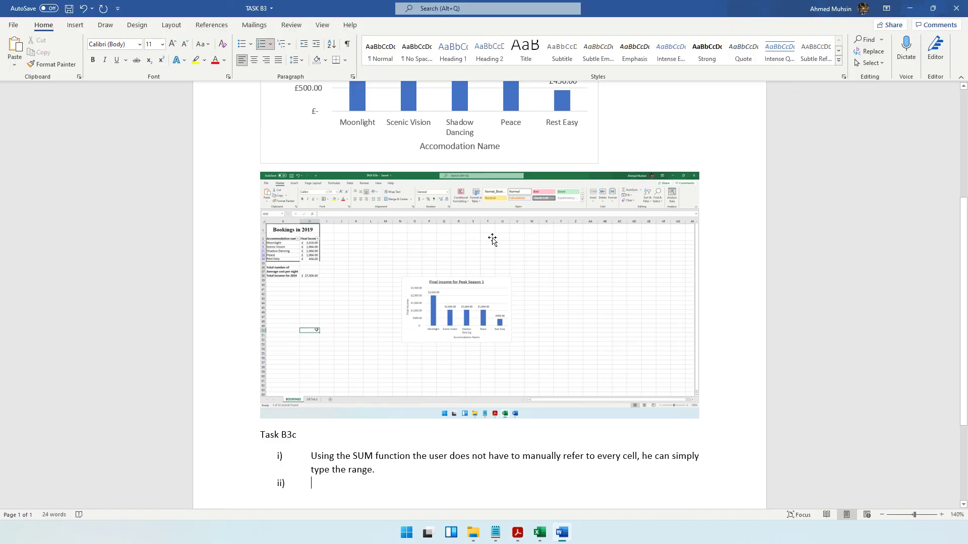
click(539, 532)
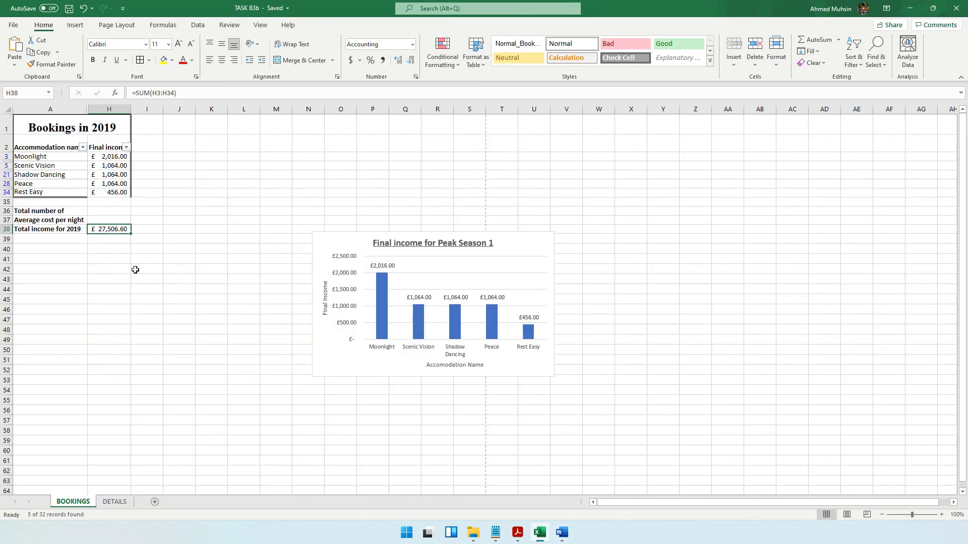
click(141, 287)
click(37, 190)
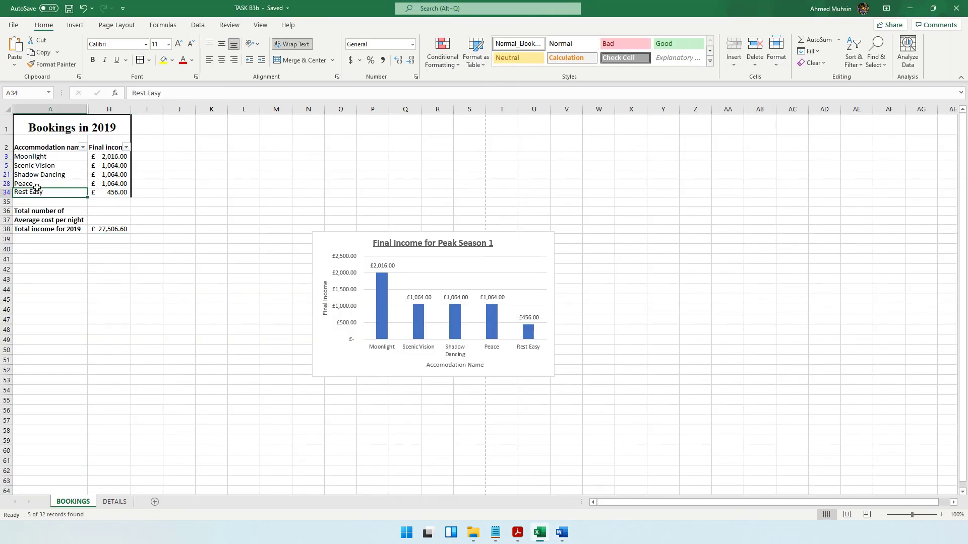
click(38, 176)
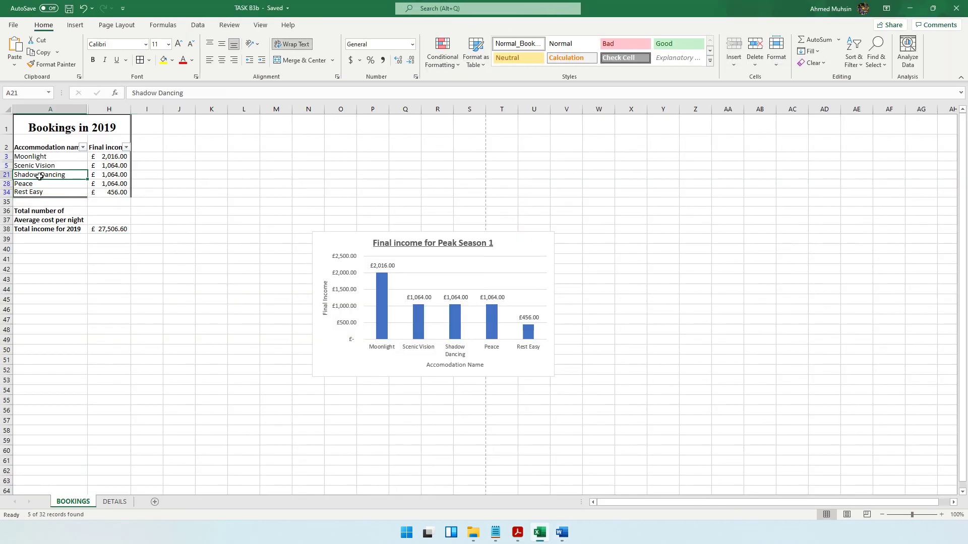
double_click(91, 110)
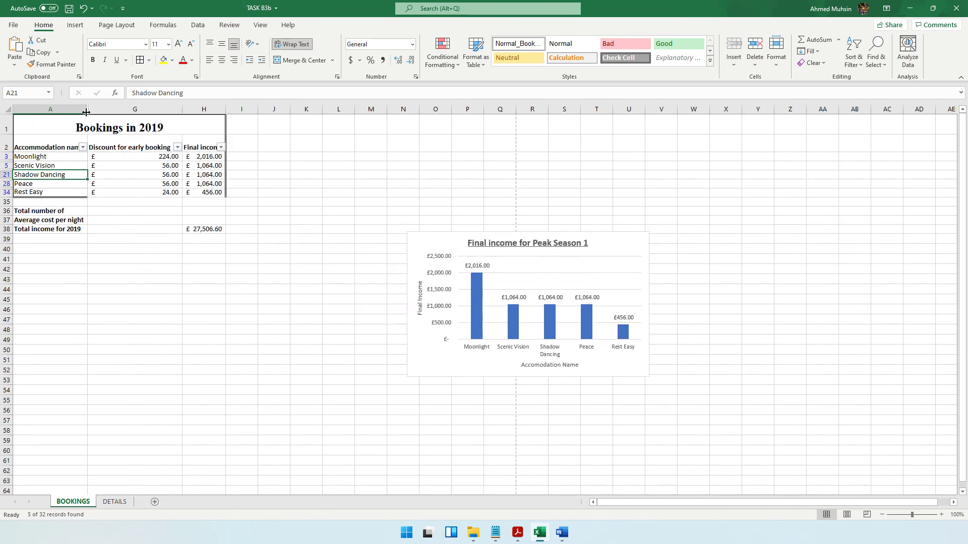
double_click(89, 112)
double_click(90, 112)
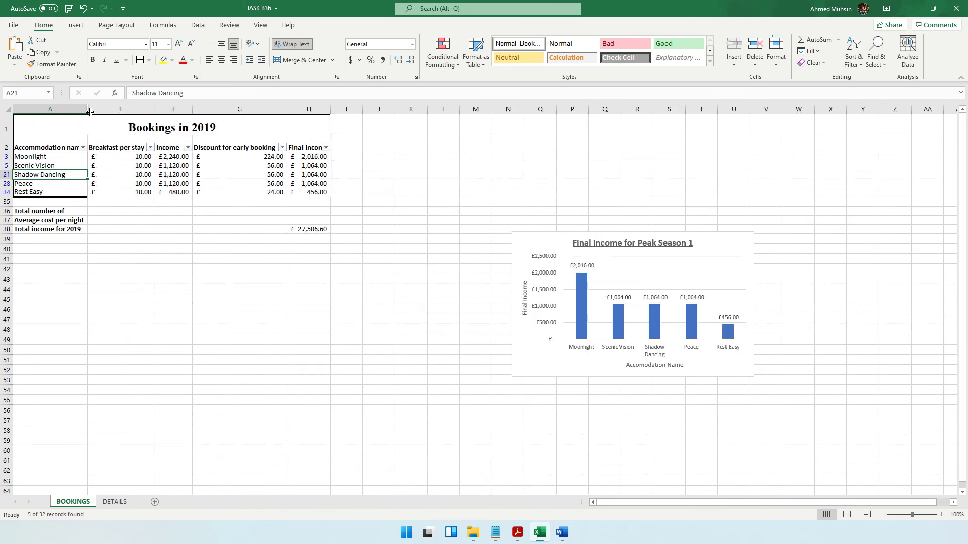
double_click(90, 111)
double_click(90, 112)
double_click(89, 111)
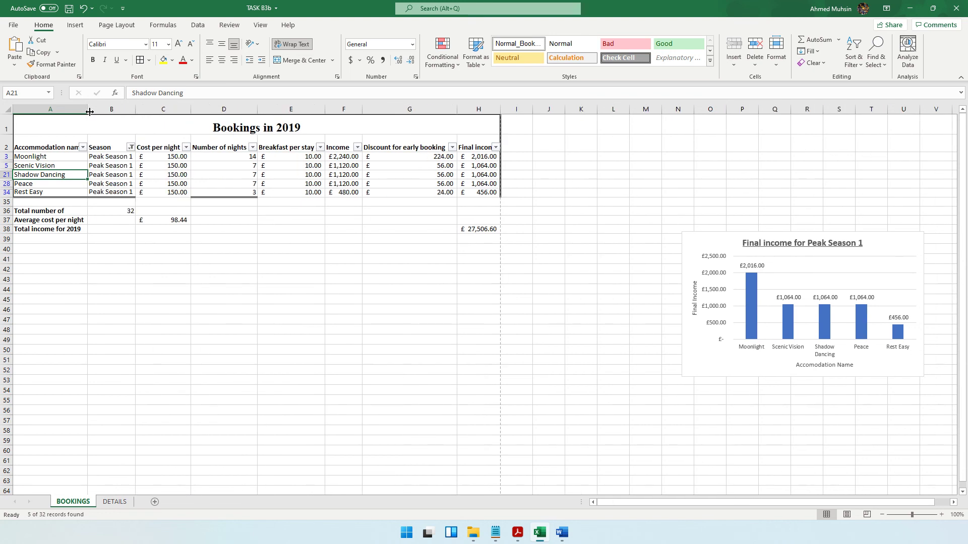
Clear the Season filter to show all 32 bookings, then select cell A41 below the totals.
click(131, 147)
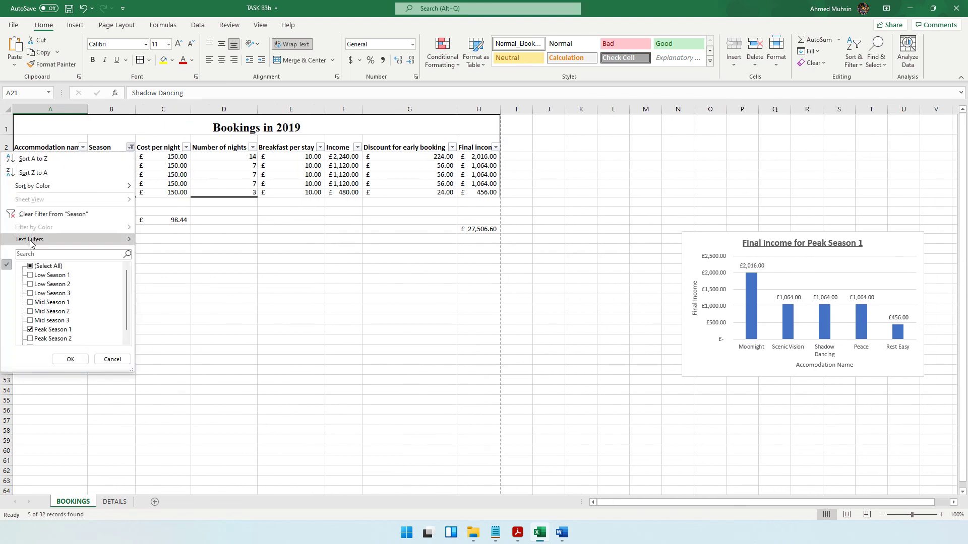
click(56, 215)
click(263, 278)
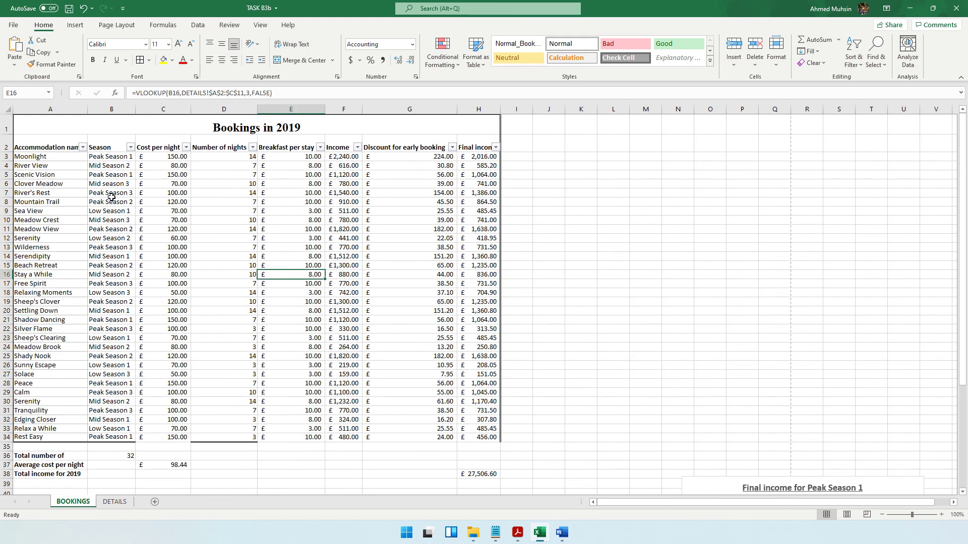
click(116, 161)
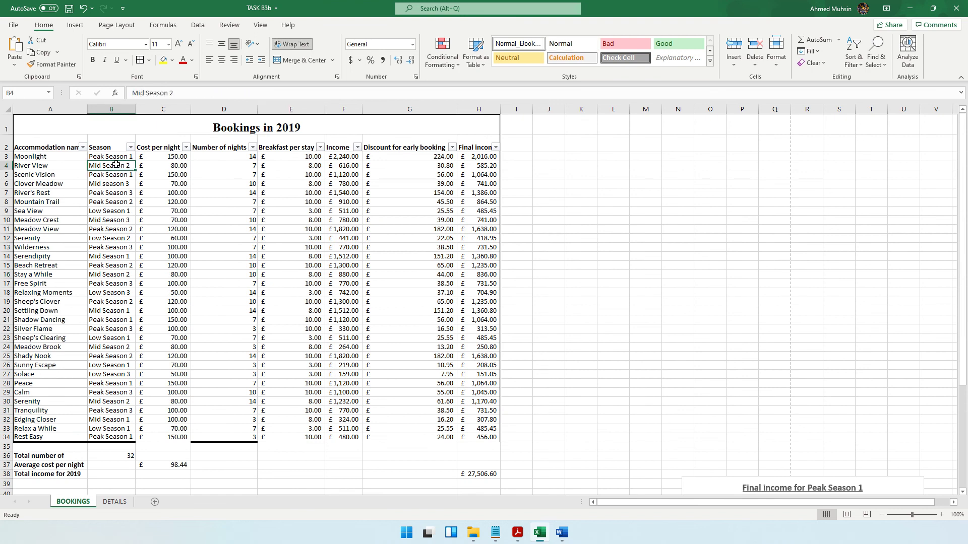
scroll(129, 274, down, 2)
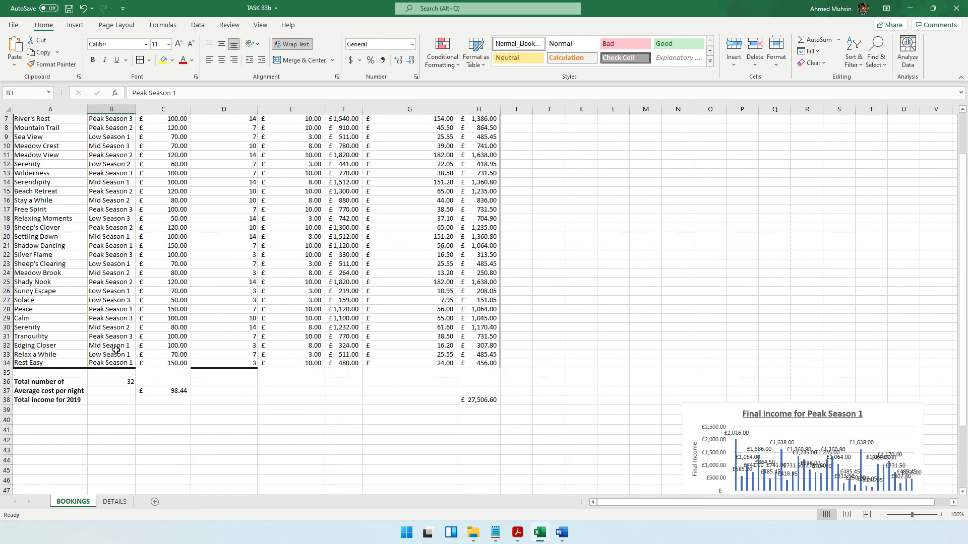
click(79, 427)
Enter the label 'Peak Season 1' in cell A41.
text(Peak )
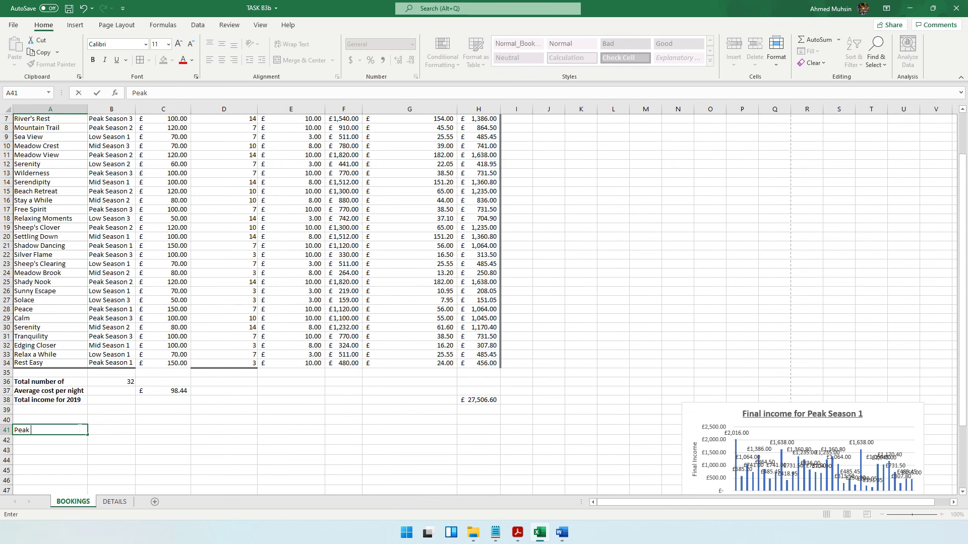
text(Season)
key(F2)
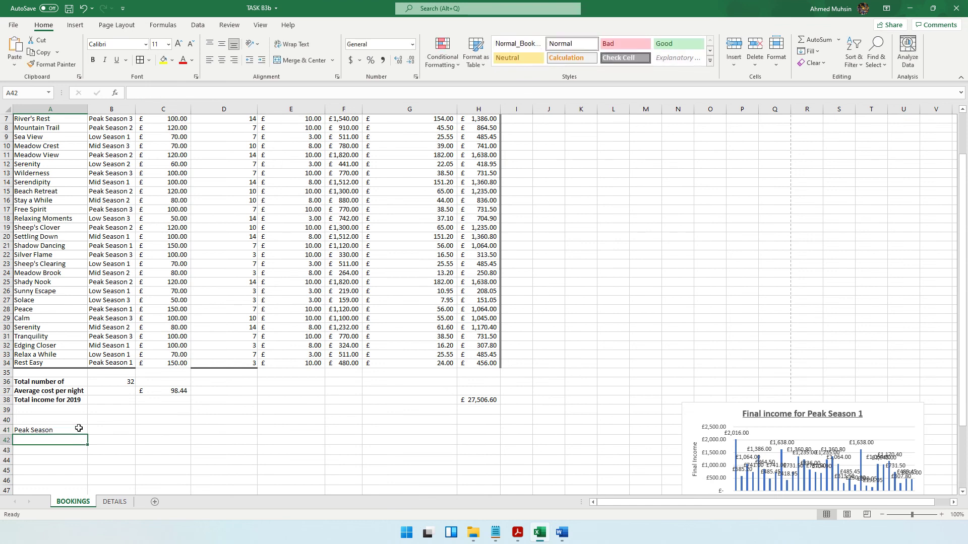
text(1)
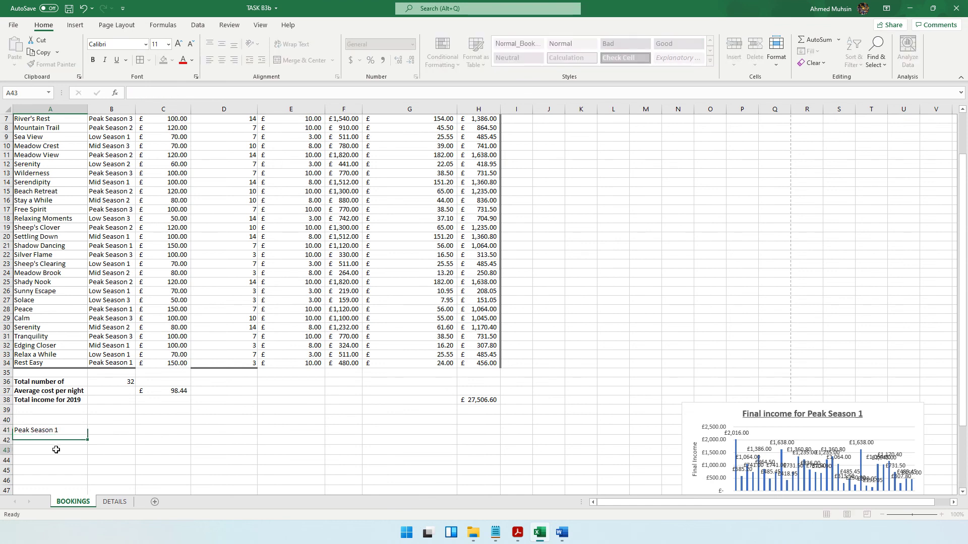
key(Return)
click(75, 429)
In B41, insert COUNTIF with range B3:B34 and criteria A41, giving 5.
click(101, 430)
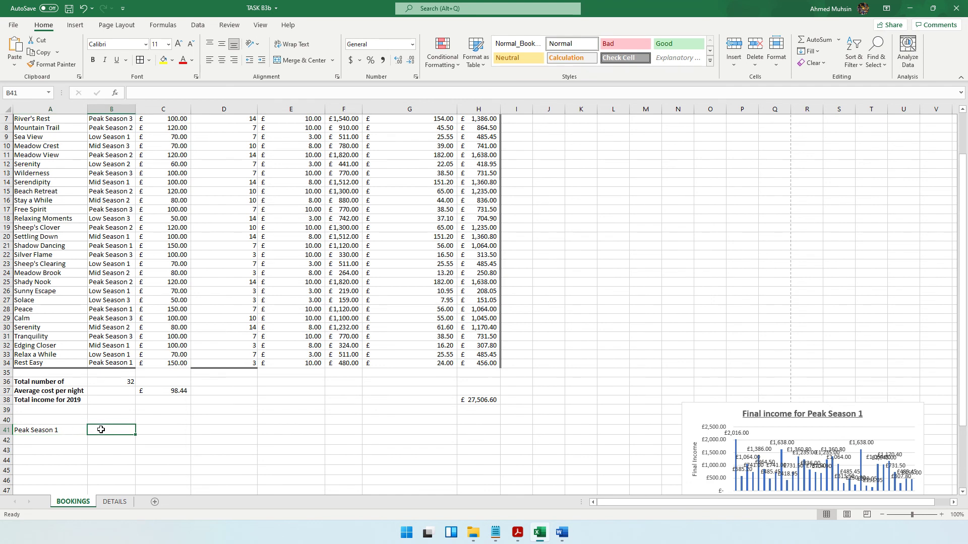
click(115, 93)
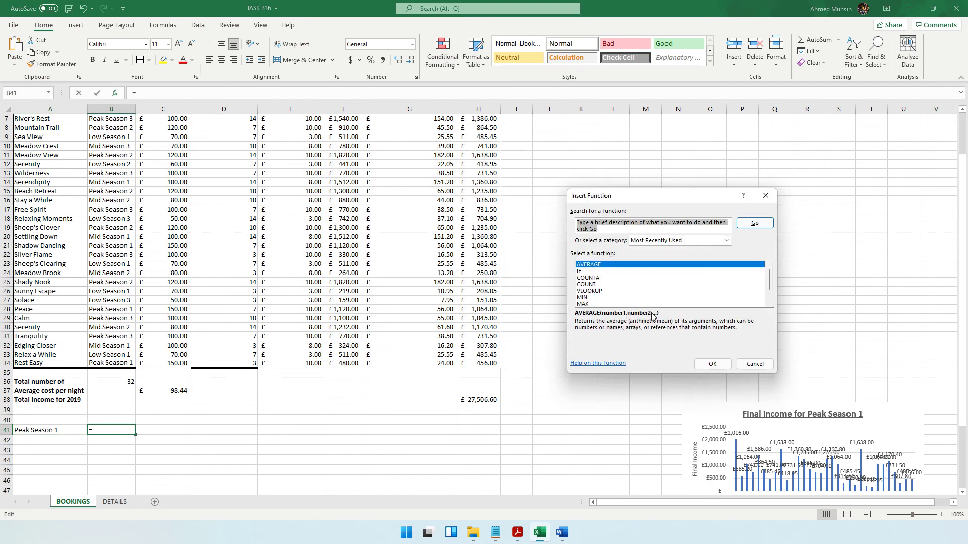
scroll(601, 299, down, 1)
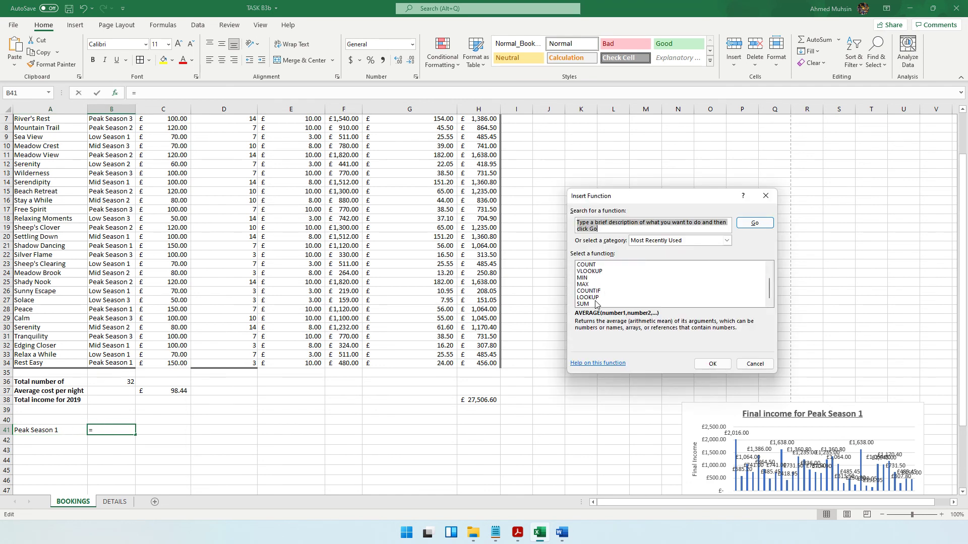
double_click(600, 294)
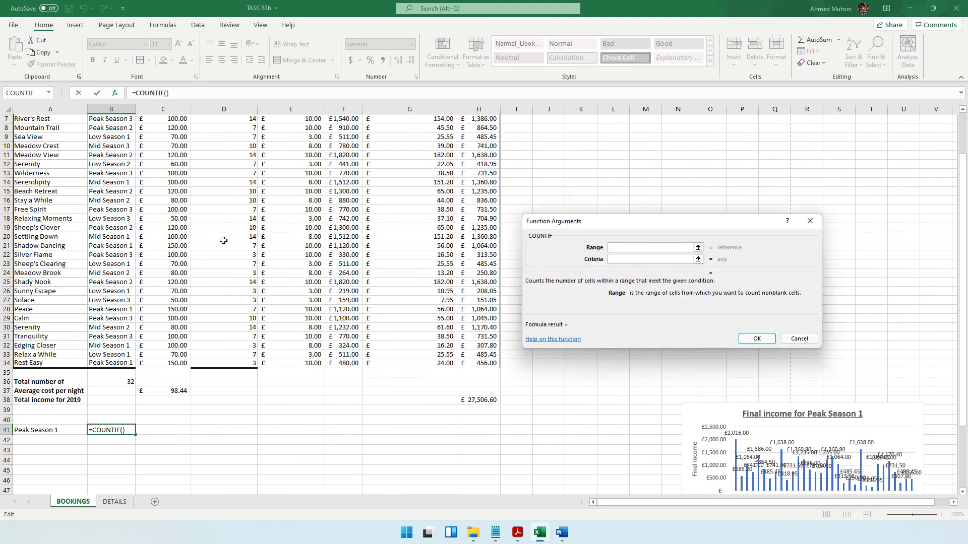
scroll(201, 201, up, 2)
drag(113, 156, 114, 437)
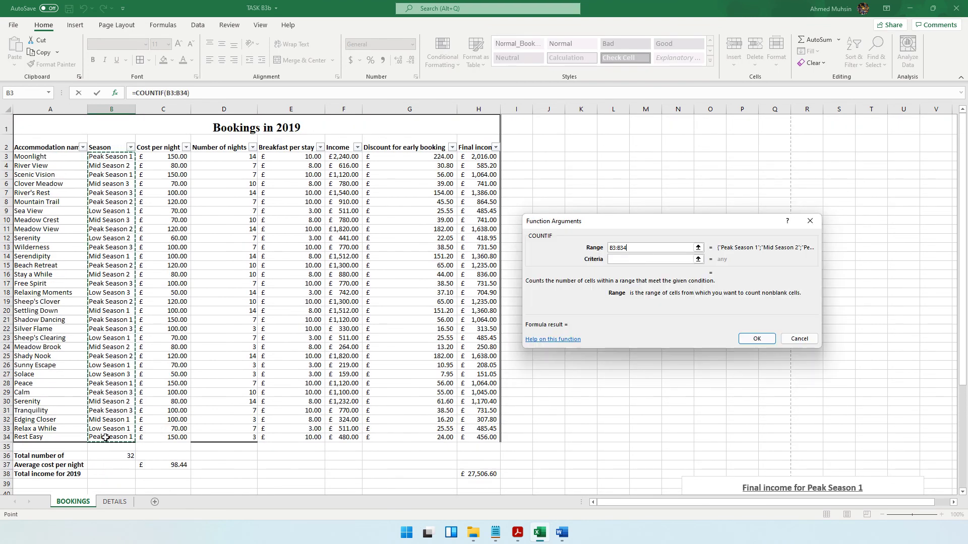
click(650, 259)
scroll(107, 409, down, 2)
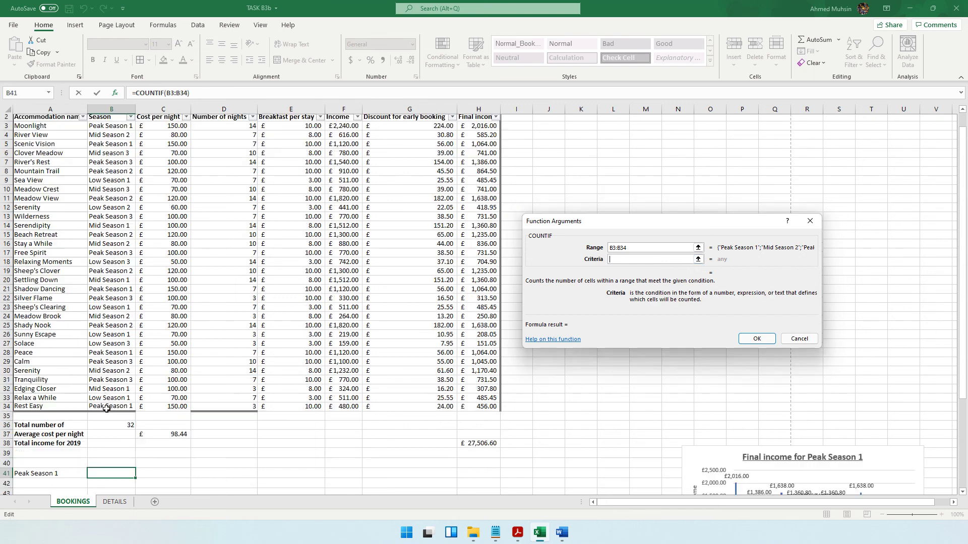
click(53, 433)
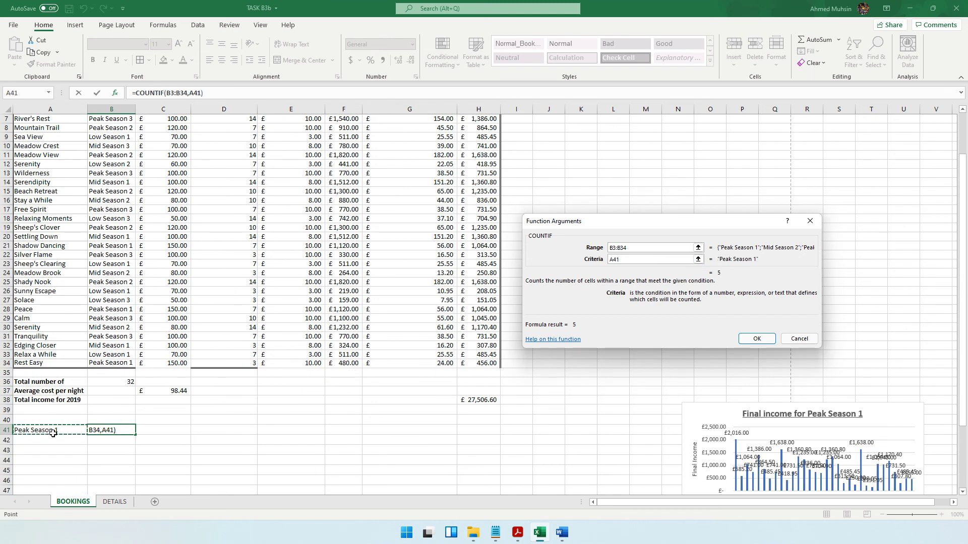
click(757, 339)
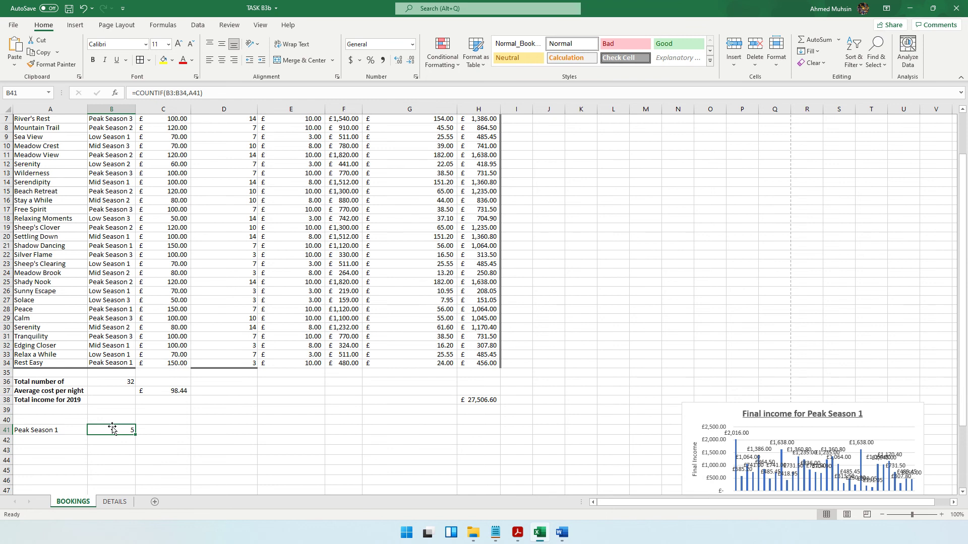
click(517, 533)
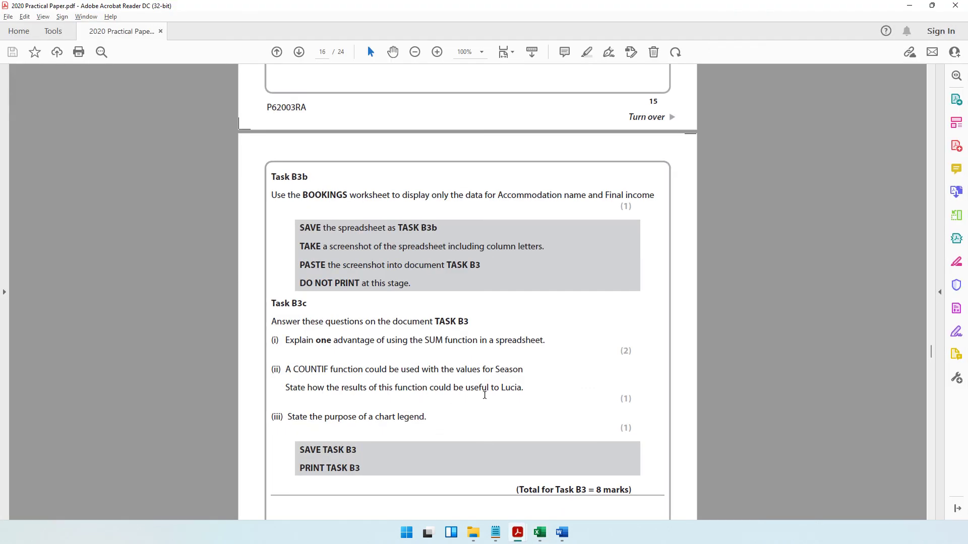
Write answer ii): Lucia can see how many bookings each season has without counting manually.
click(562, 532)
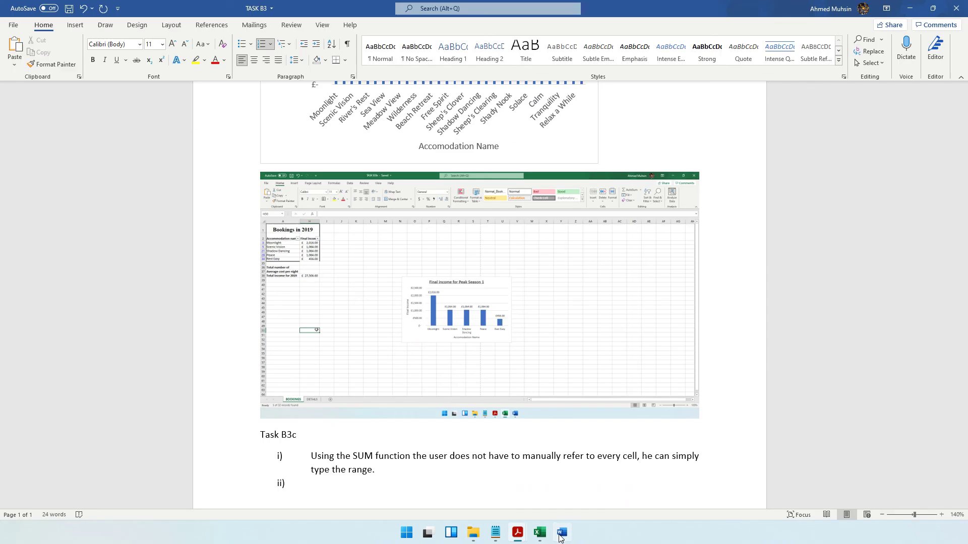
text(Lucia can use)
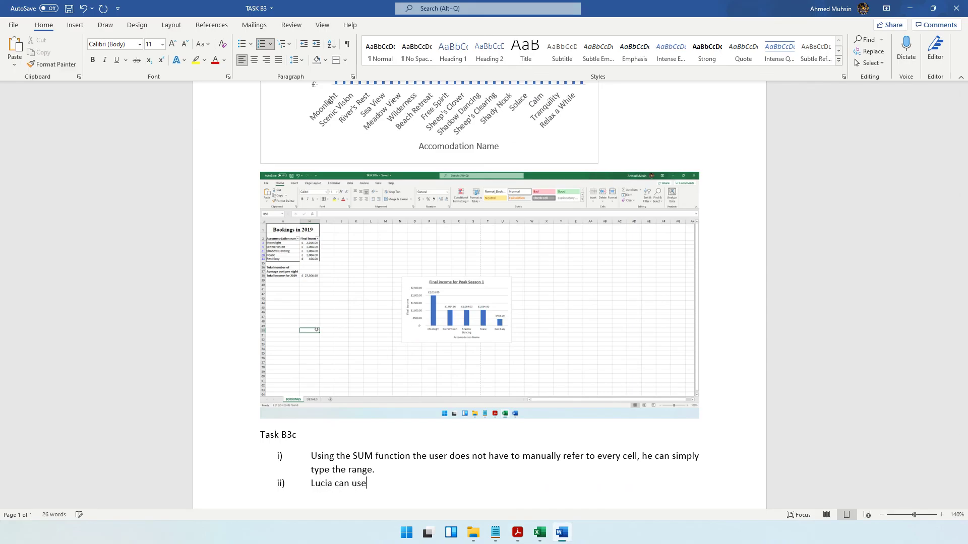
text( this function to kno)
key(BackSpace)
text(w ho)
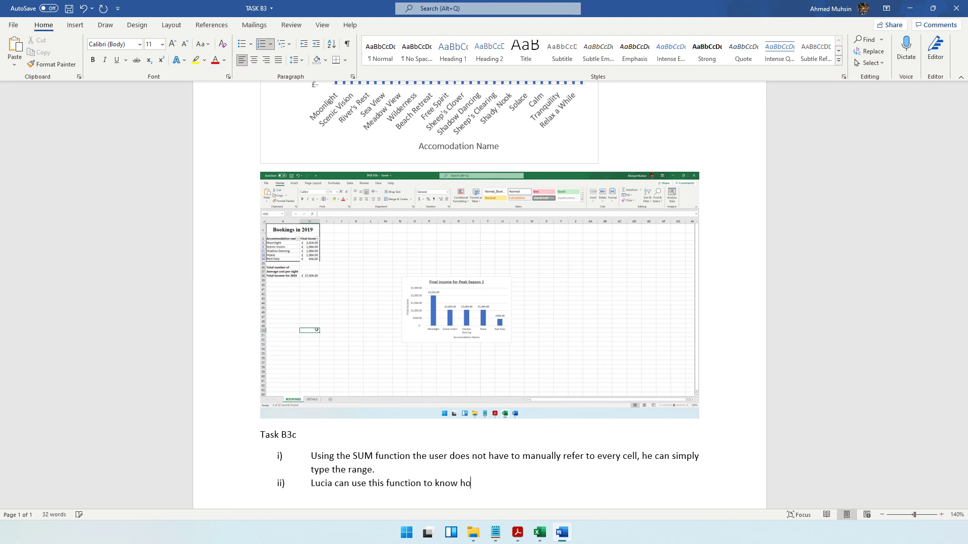
text(w many bookings have b)
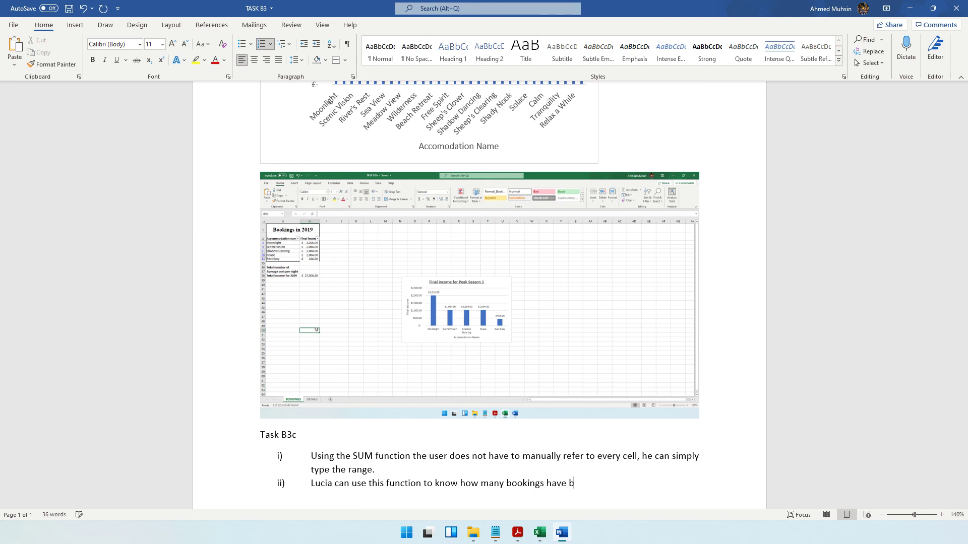
text(een made for each respective seas)
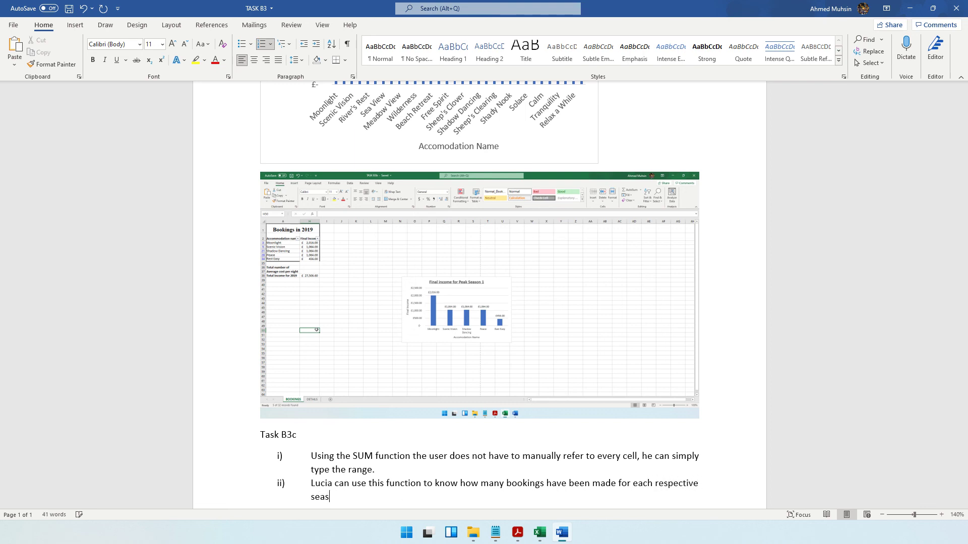
text(on. She will not have to man)
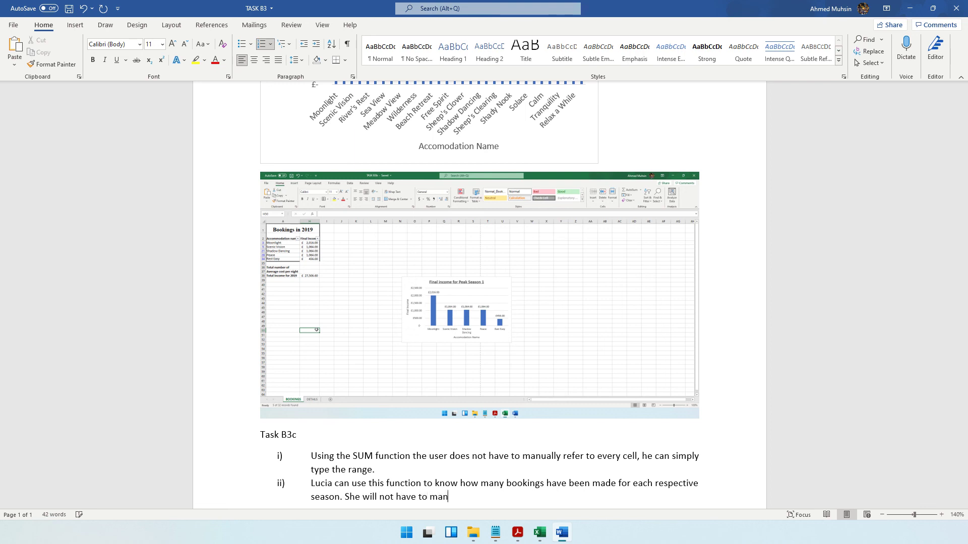
text(ually count them.,)
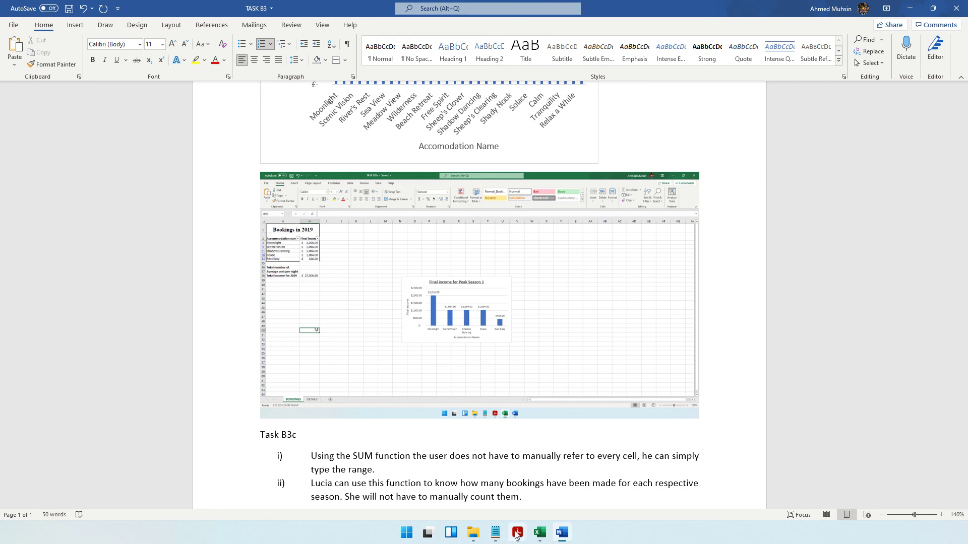
Undo the recent changes until the Peak Season 1 filter returns and columns B–G are hidden.
click(539, 533)
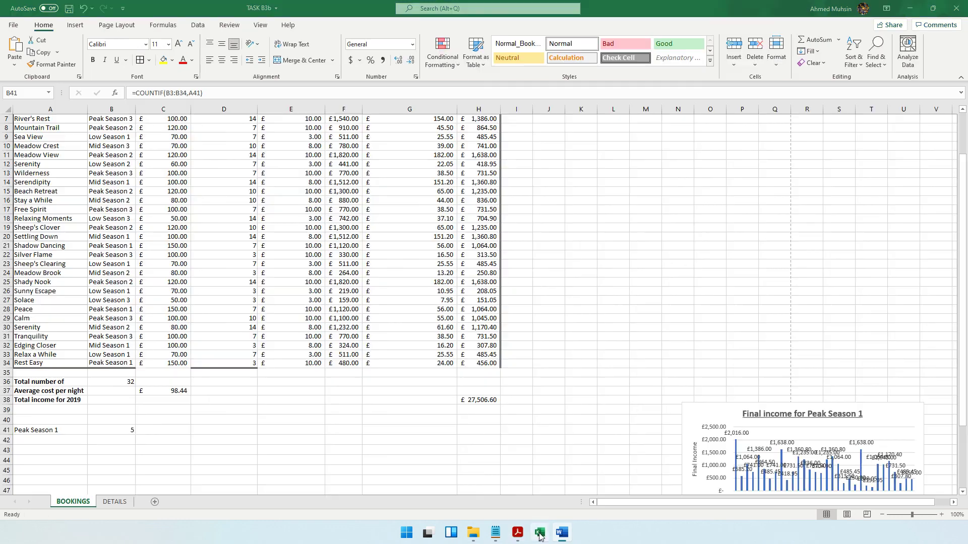
click(83, 12)
click(84, 12)
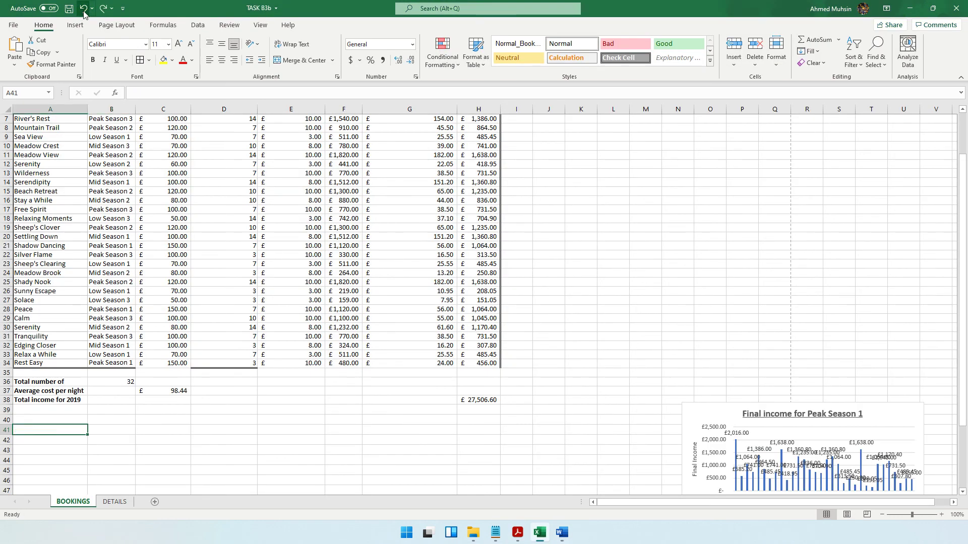
click(83, 12)
click(83, 12)
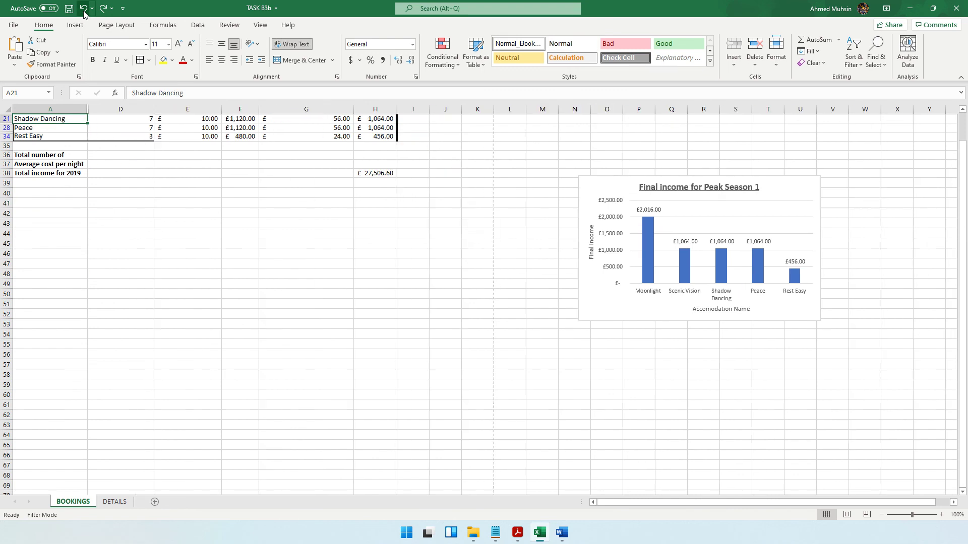
click(84, 12)
click(84, 8)
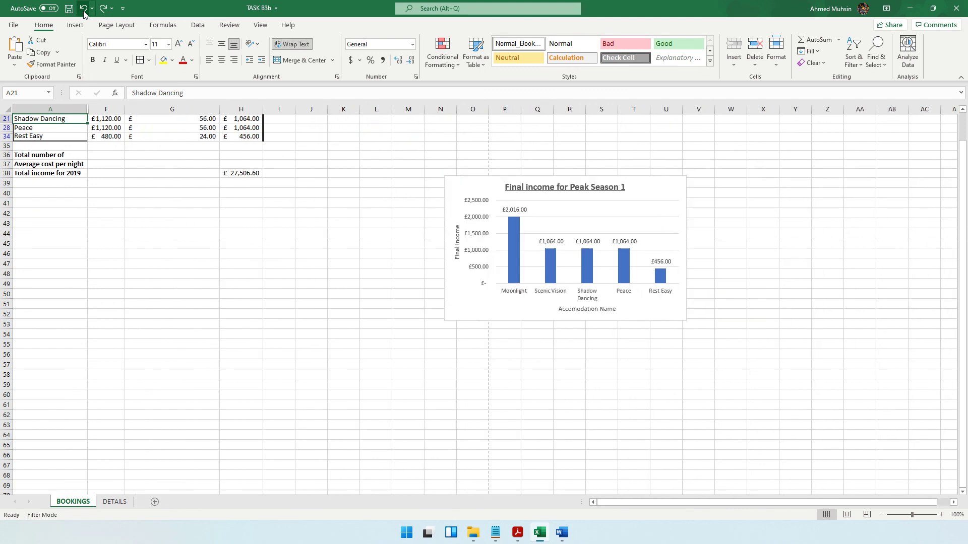
click(83, 10)
key(ctrl+z)
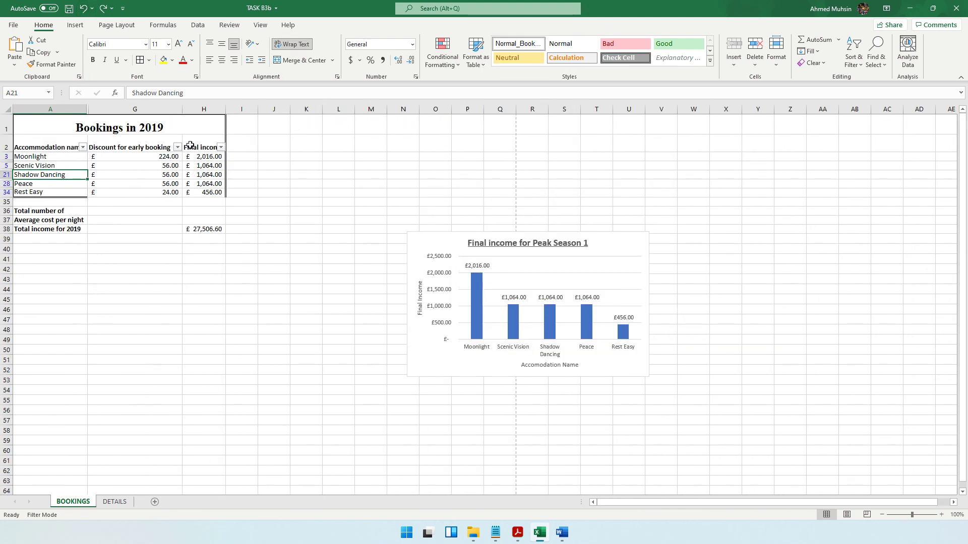
click(84, 9)
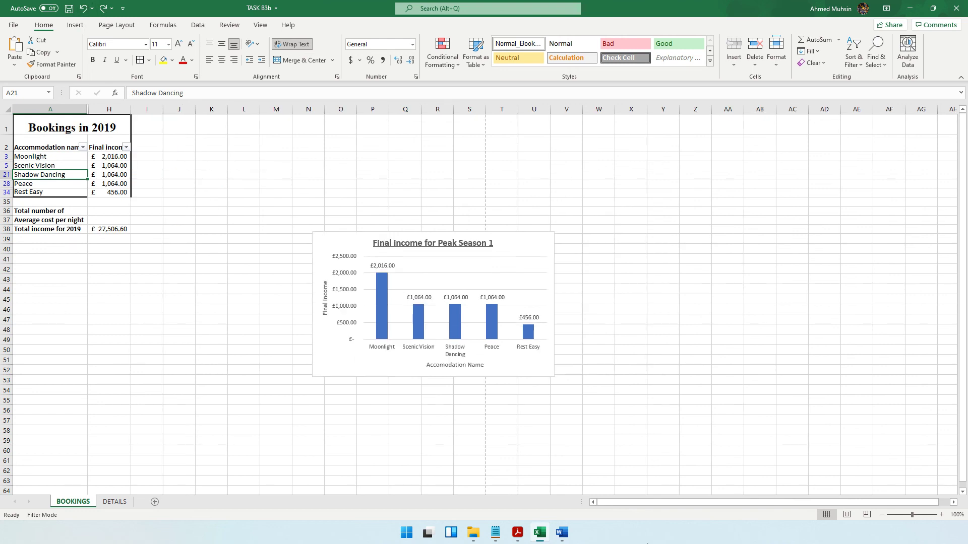
Review the exam paper instructions, then select the Final income chart.
click(517, 533)
scroll(423, 376, down, 2)
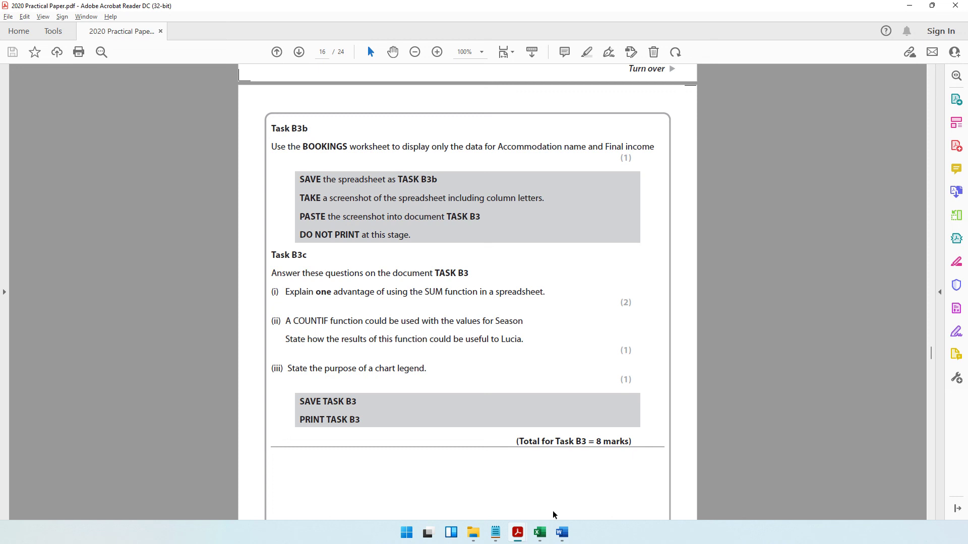
click(539, 533)
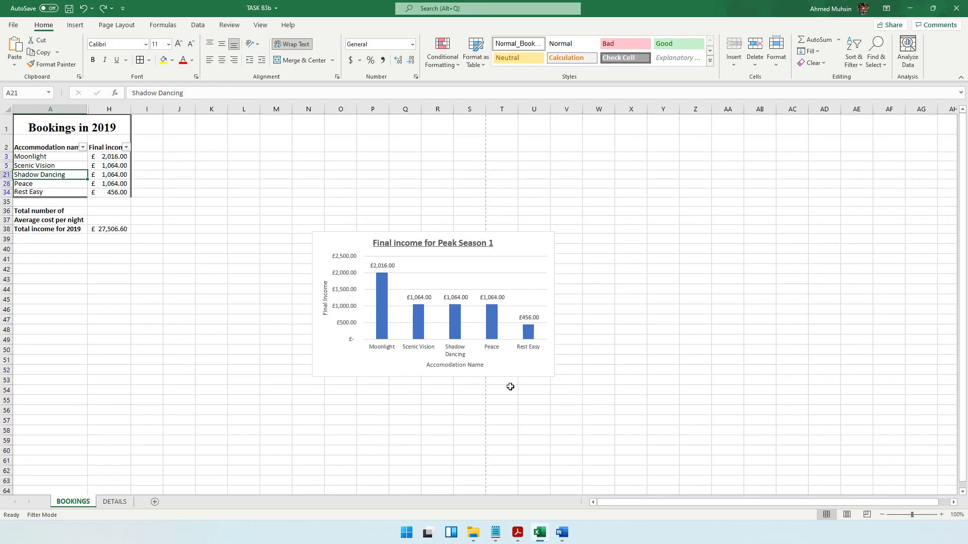
click(522, 257)
Turn on the Legend for the Final income chart through Chart Elements.
click(567, 238)
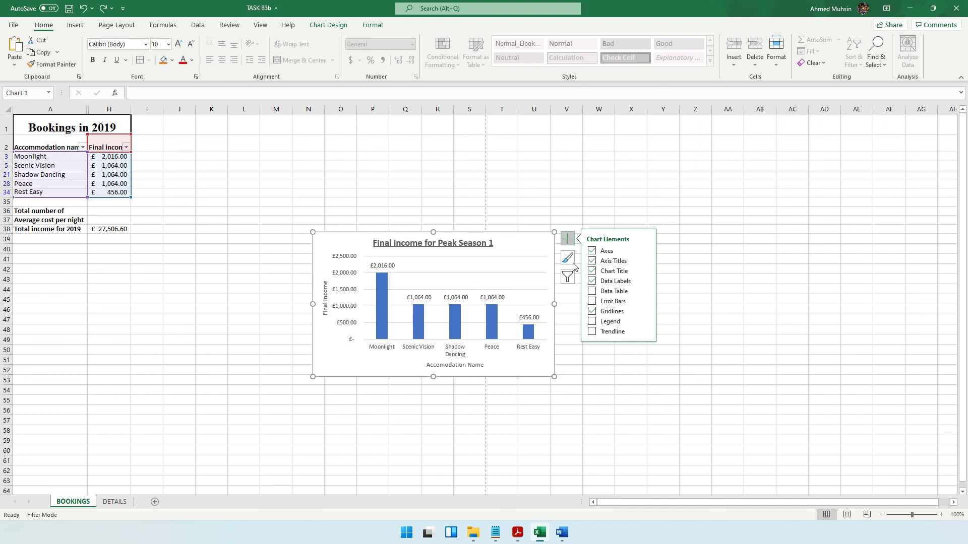
click(592, 323)
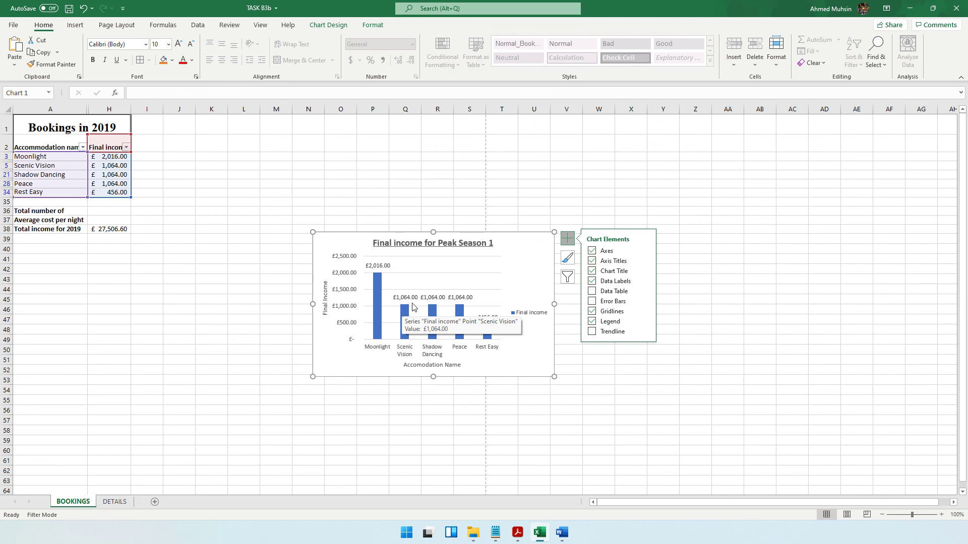
click(563, 534)
Add answer iii): the legend would show what each color in the chart represents.
scroll(478, 292, down, 2)
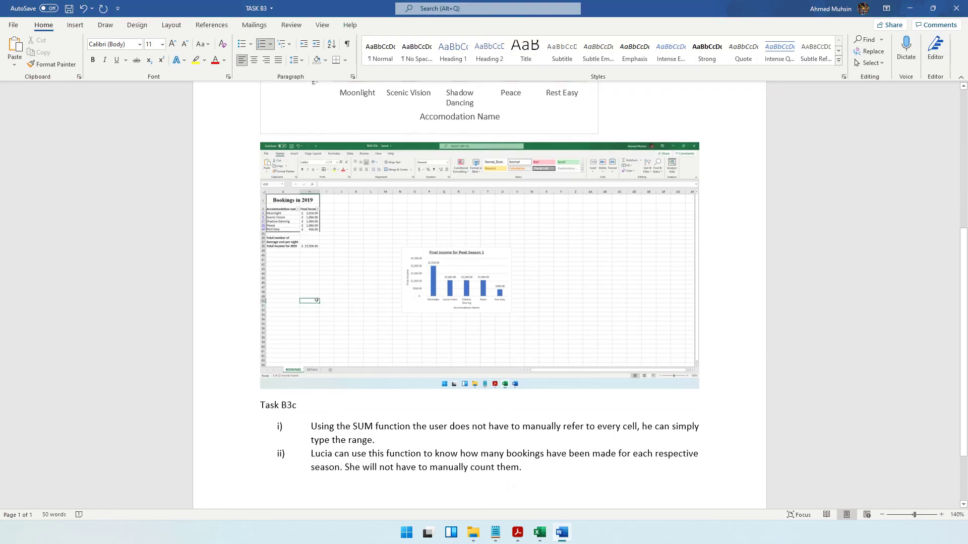
key(Return)
text(T)
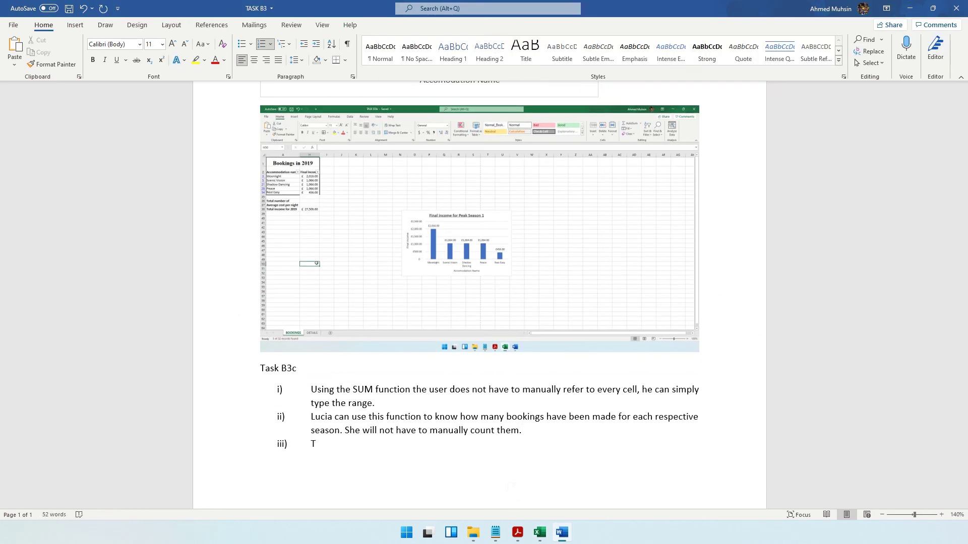
text(he legend wo)
key(BackSpace)
key(BackSpace)
text(uld show what)
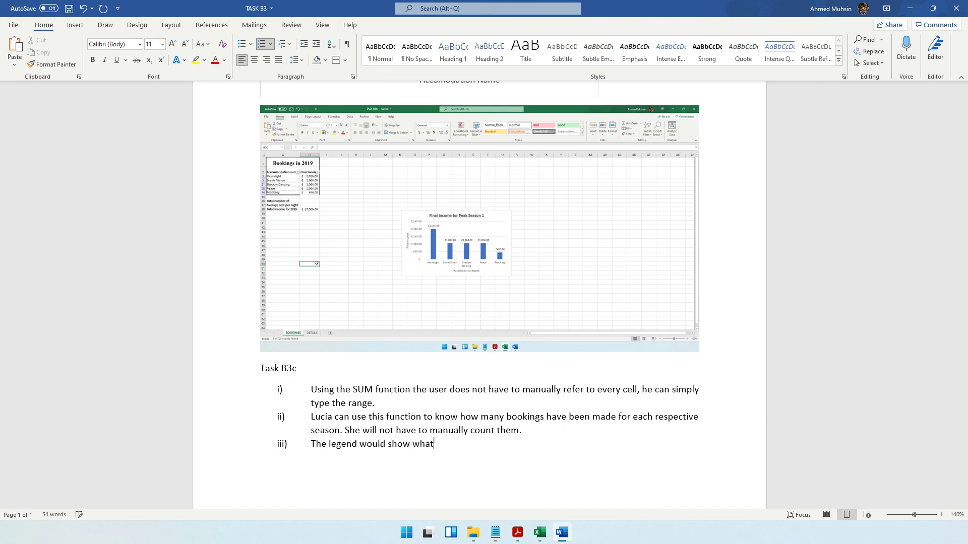
text( each color in chart repre)
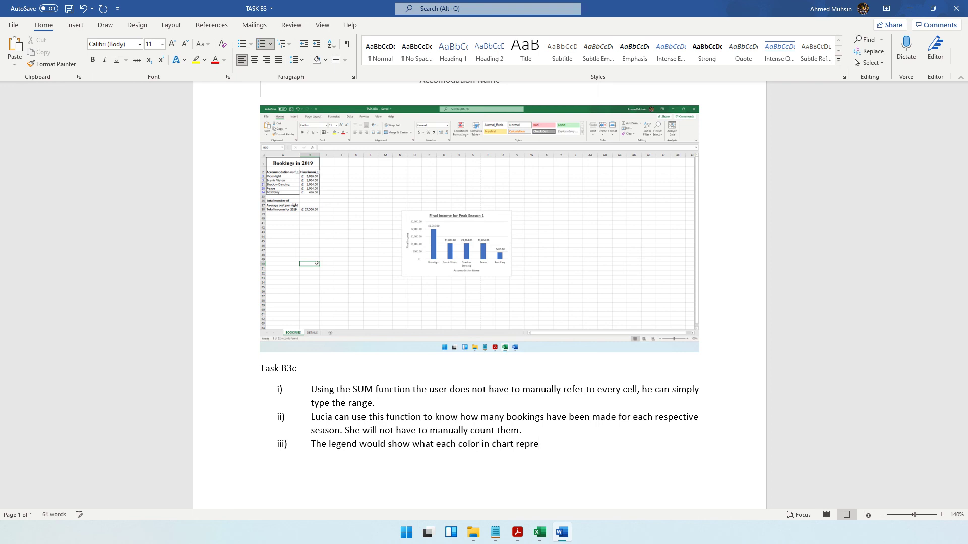
text(sents)
text( the)
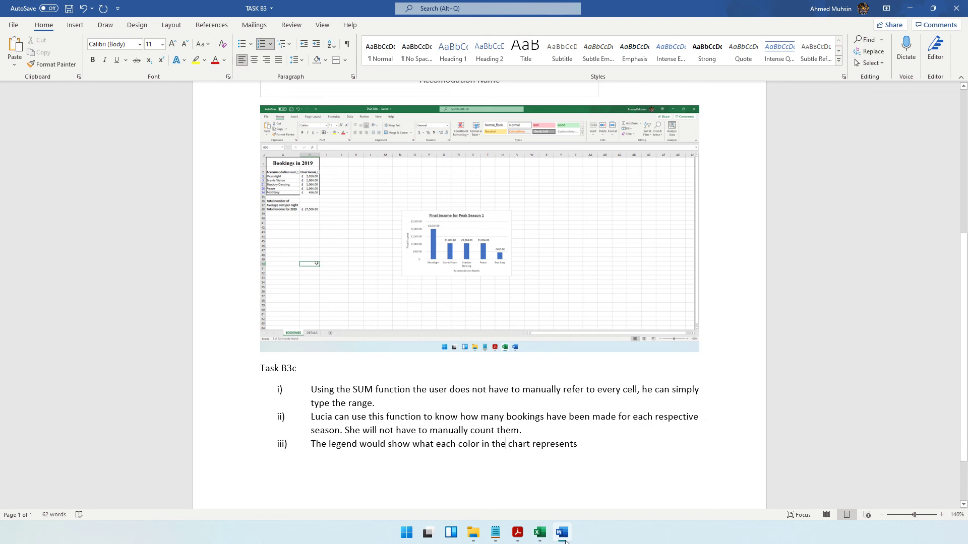
Save the TASK B3 document as the exam paper instructs, and glance at the print preview.
click(517, 532)
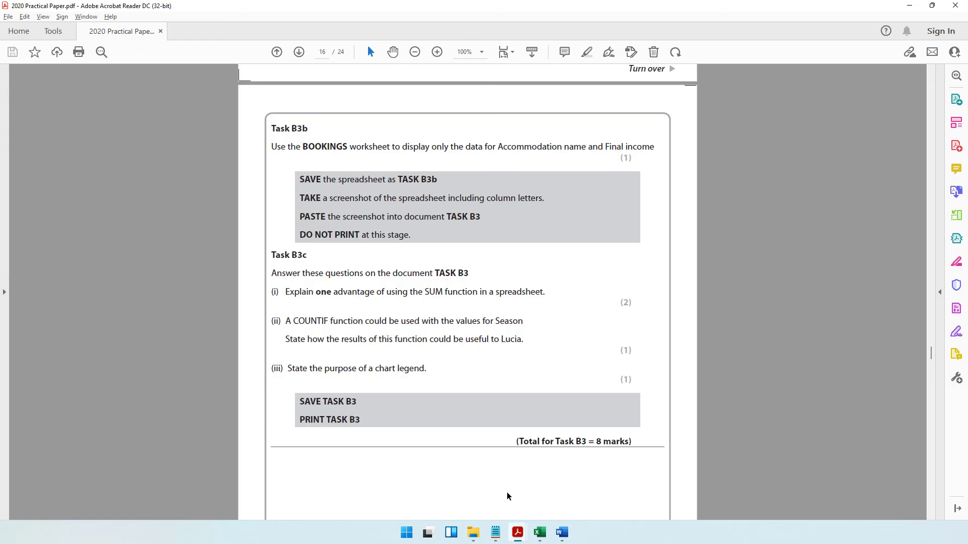
triple_click(318, 404)
click(562, 532)
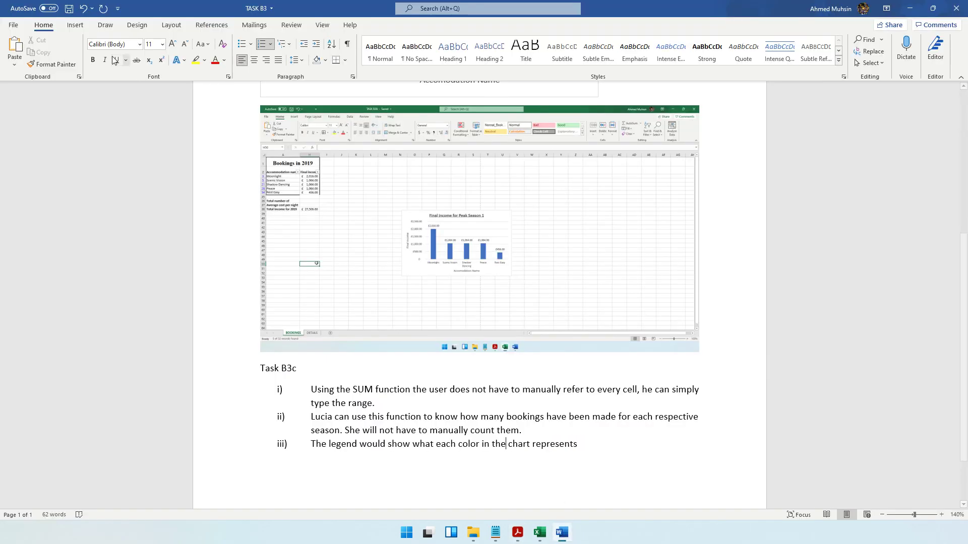
click(69, 9)
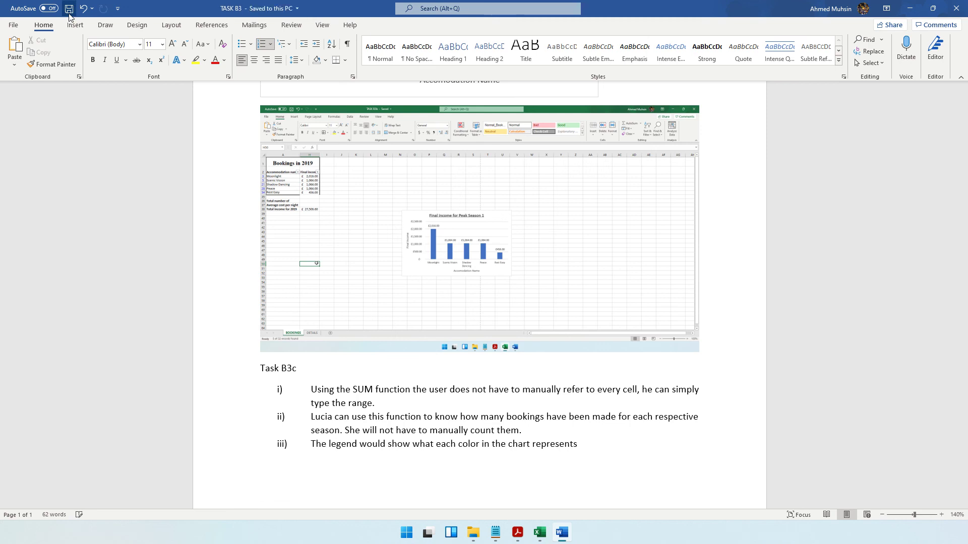
key(ctrl+p)
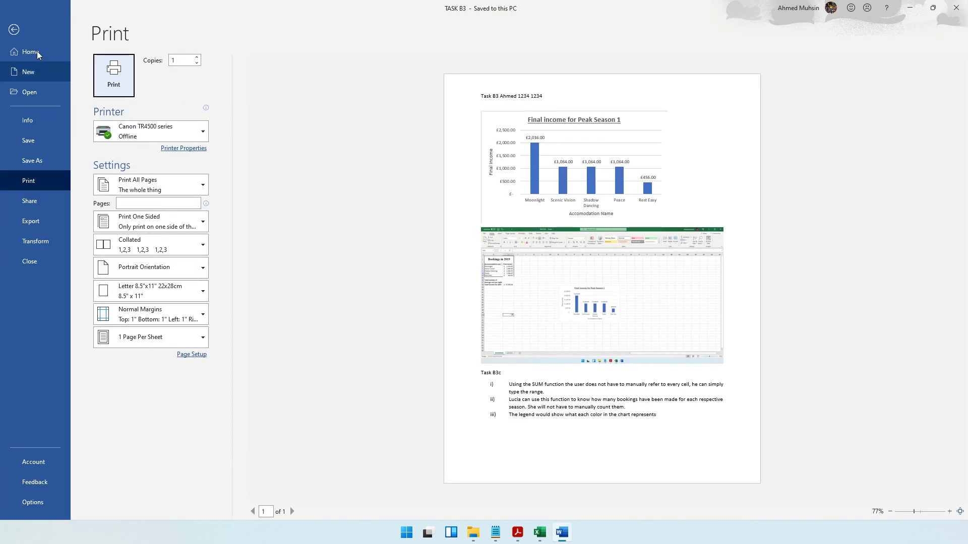
click(28, 37)
Scroll the exam paper past blank page 17 to the Task B4 newsletter instructions on page 18.
click(518, 533)
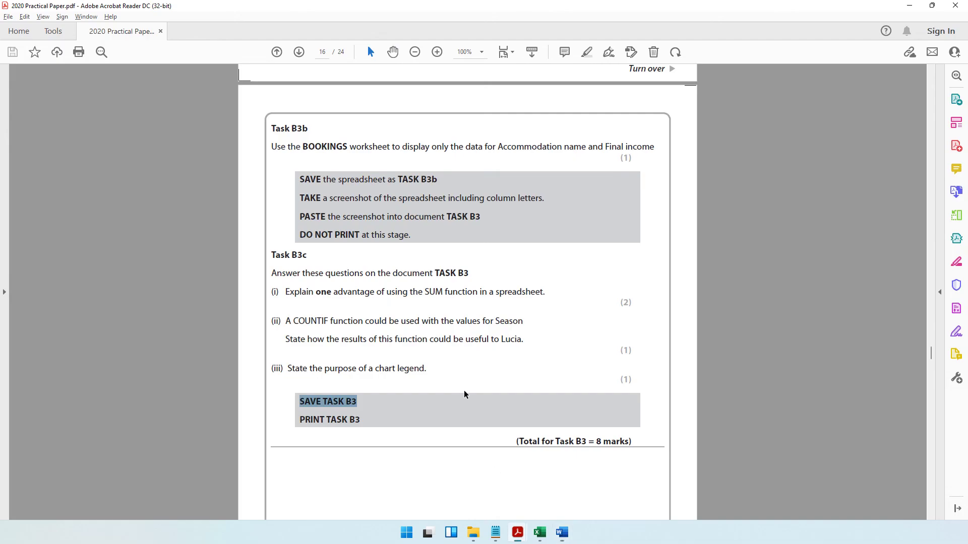
scroll(459, 377, down, 5)
scroll(460, 377, up, 6)
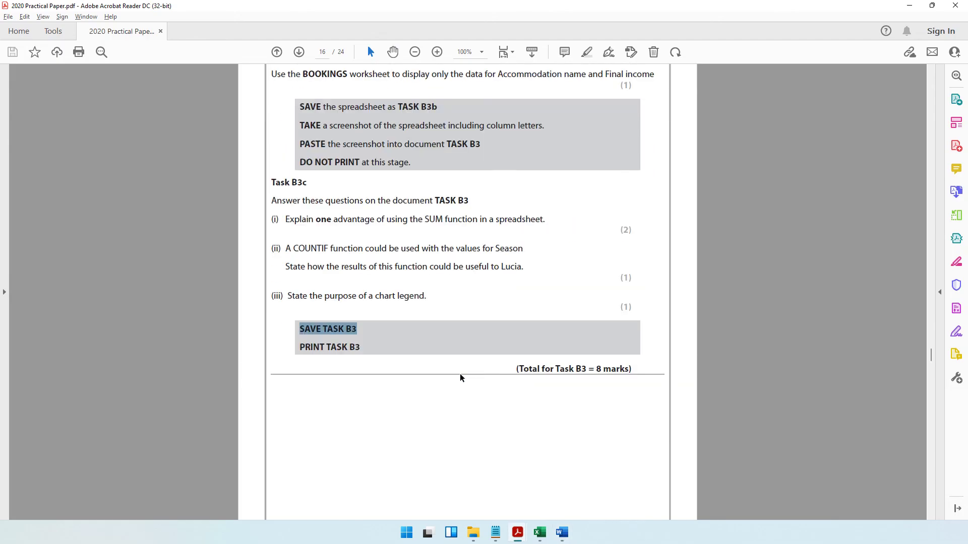
scroll(459, 377, down, 15)
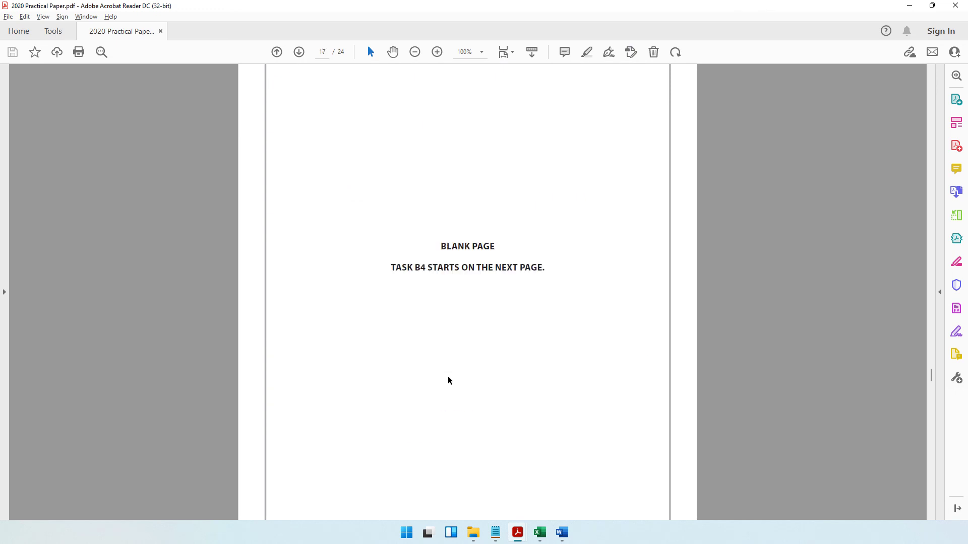
scroll(448, 378, down, 5)
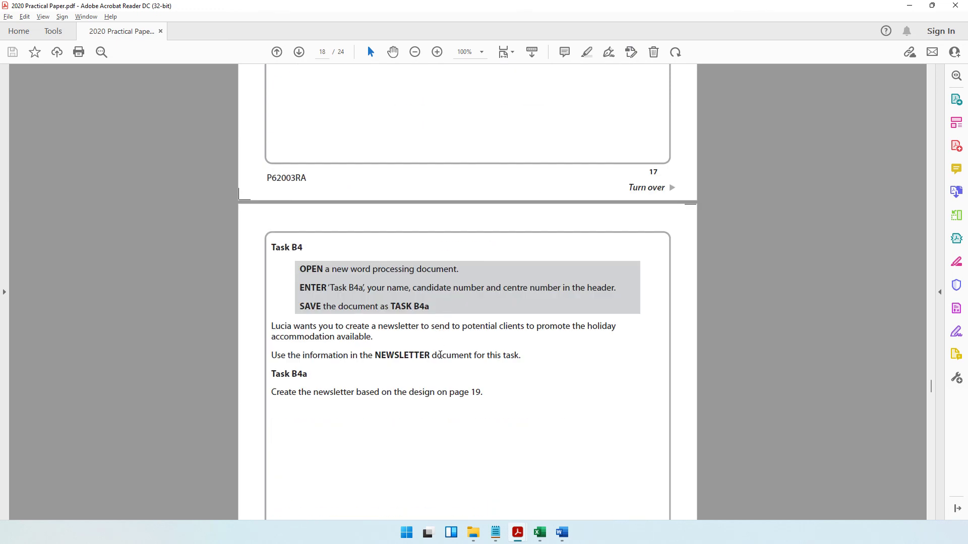
scroll(413, 327, down, 4)
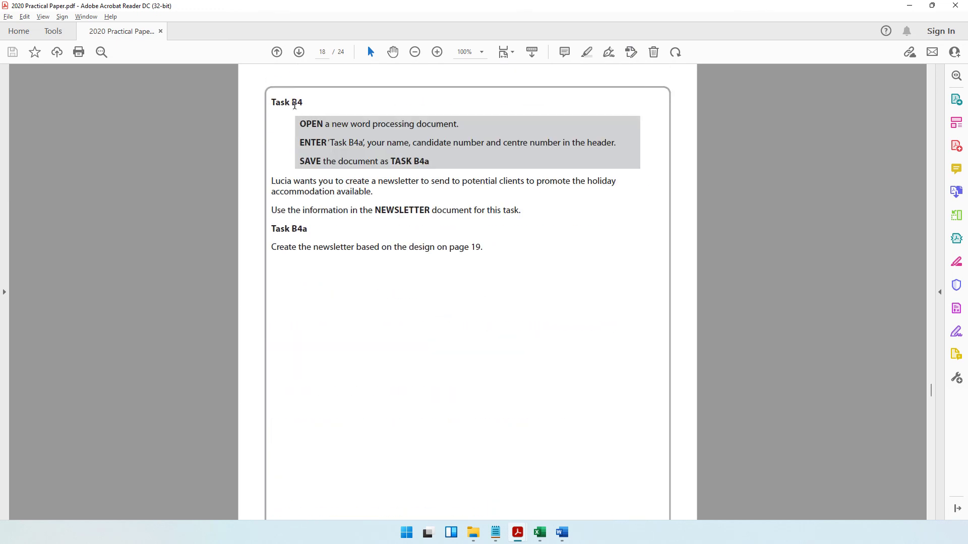
drag(295, 105, 309, 102)
click(378, 121)
drag(377, 121, 405, 122)
scroll(428, 208, down, 2)
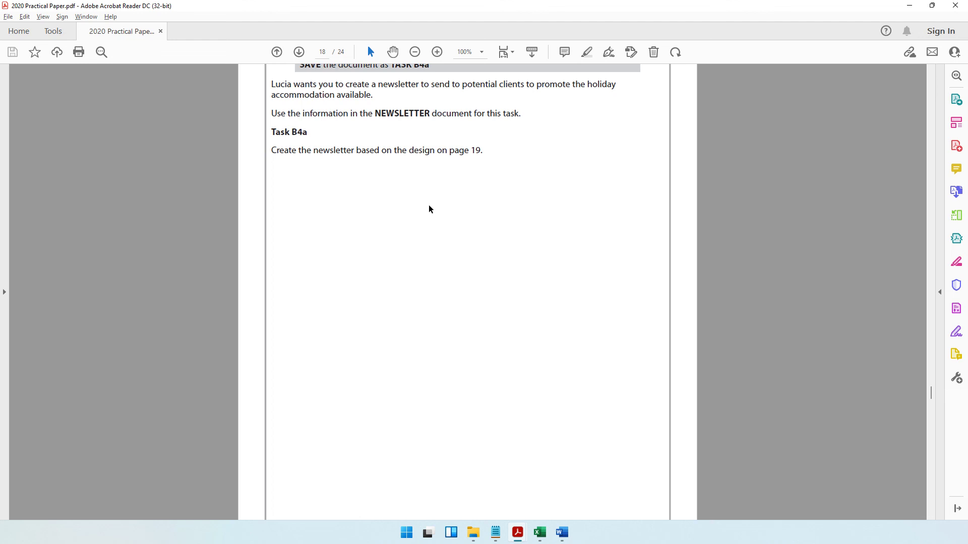
scroll(428, 209, down, 8)
scroll(428, 209, up, 5)
scroll(429, 207, up, 6)
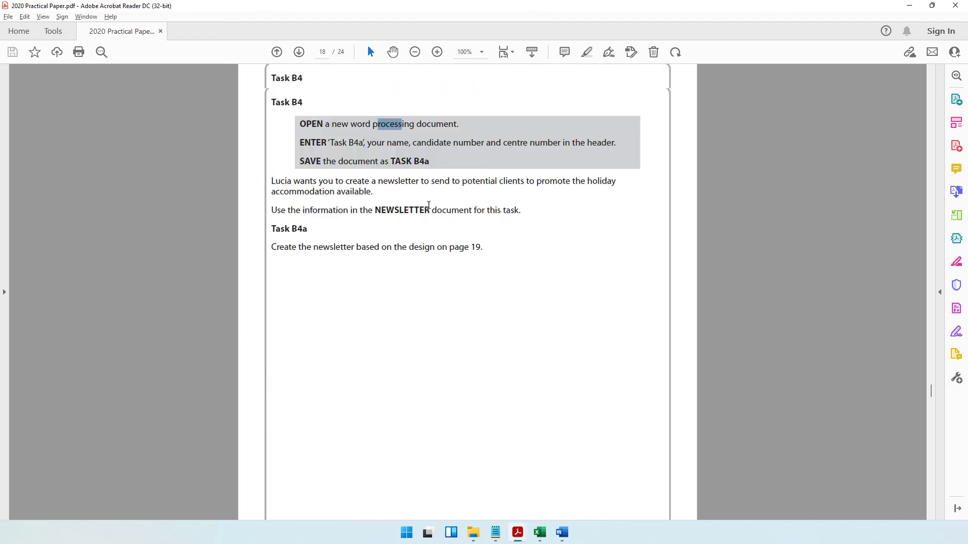
scroll(357, 201, down, 2)
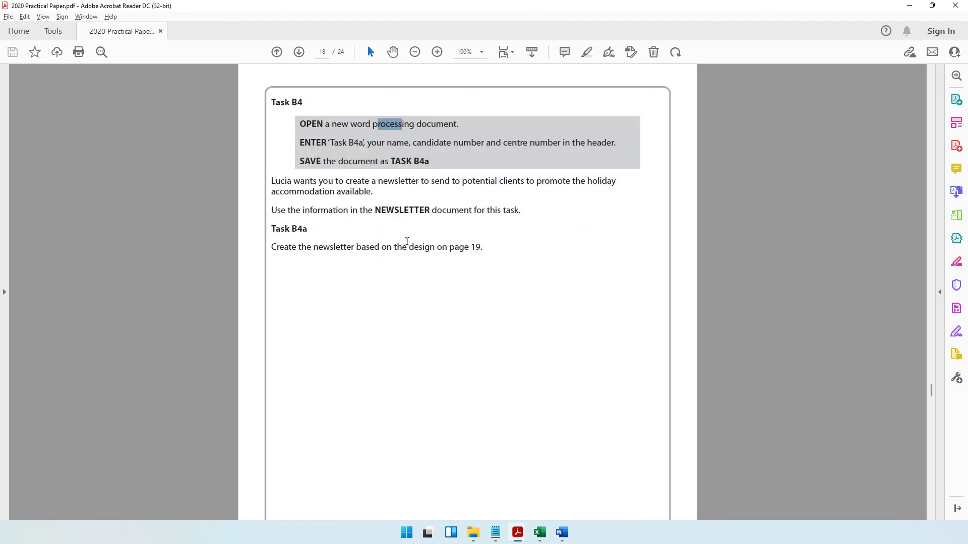